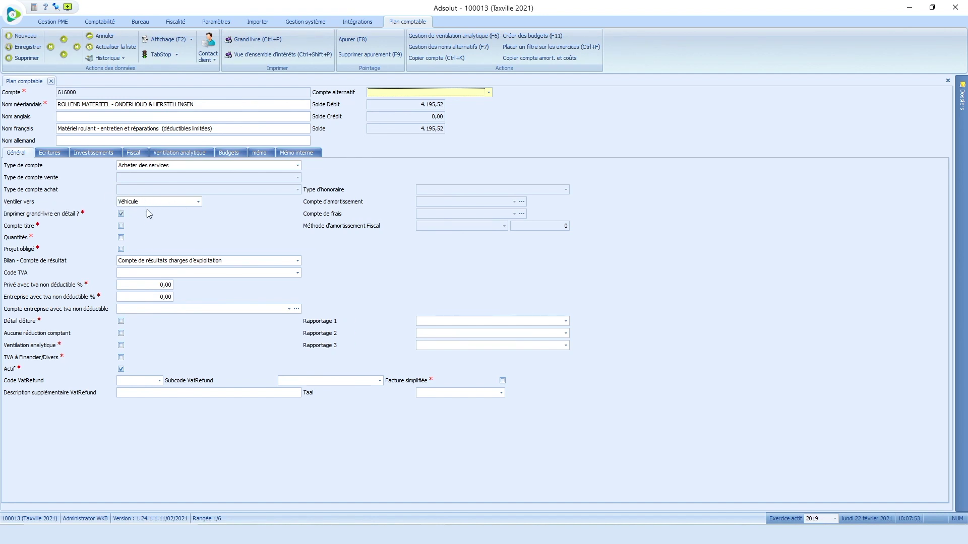
pyautogui.click(199, 202)
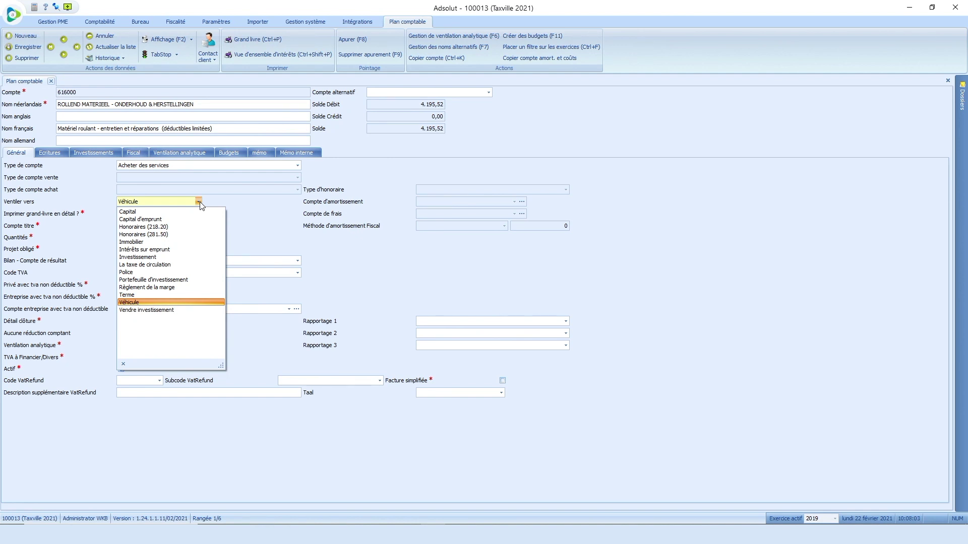
pyautogui.click(200, 202)
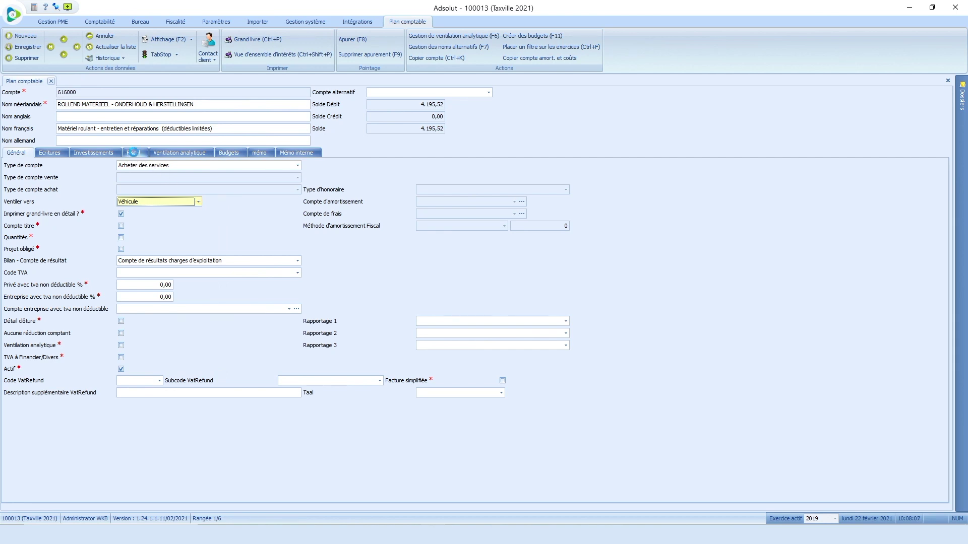
# Step: Display the Fiscal tab of account 616000, typed Véhicule with CO2-based DNA
pyautogui.click(135, 155)
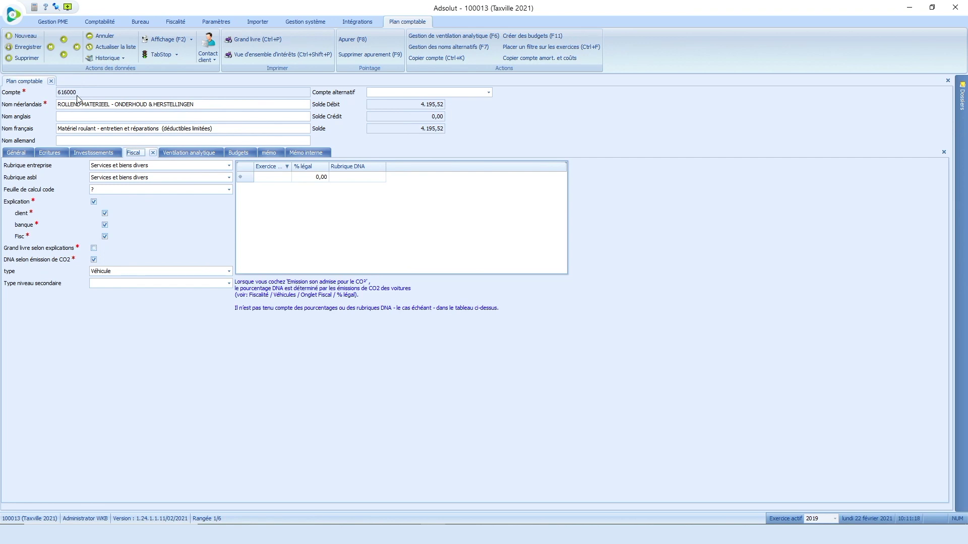
# Step: Filter the chart of accounts by French name '%rest' and open account 615500 Frais de restaurant
pyautogui.click(112, 25)
pyautogui.click(89, 46)
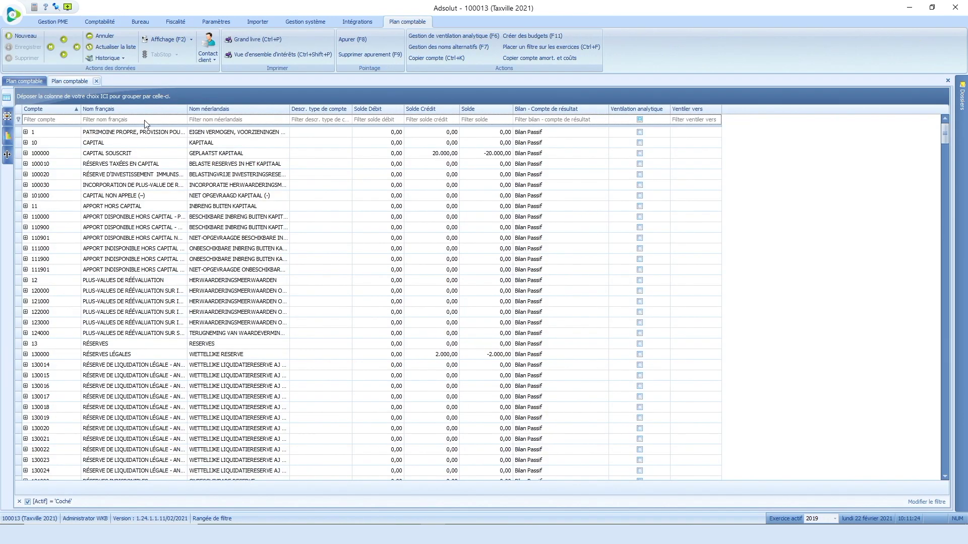
pyautogui.click(121, 118)
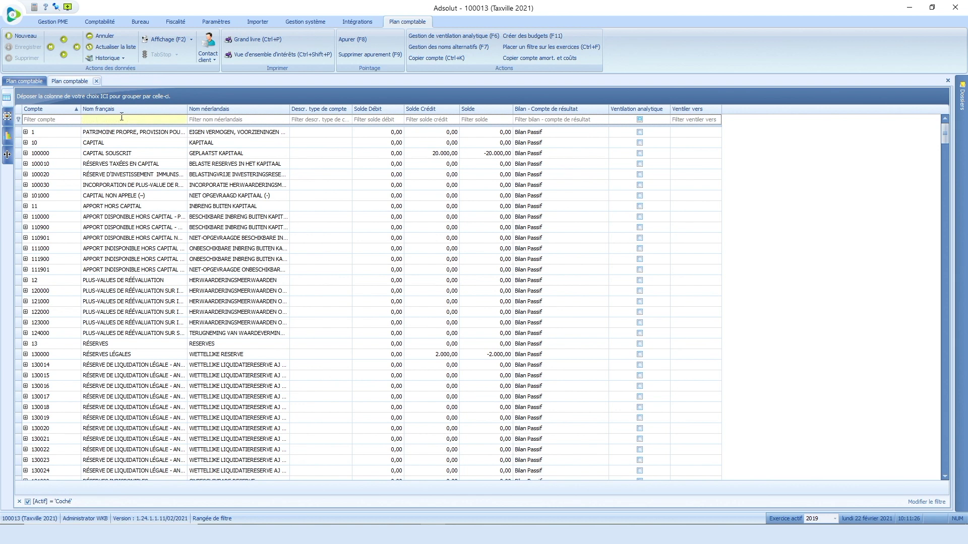
pyautogui.write('%res')
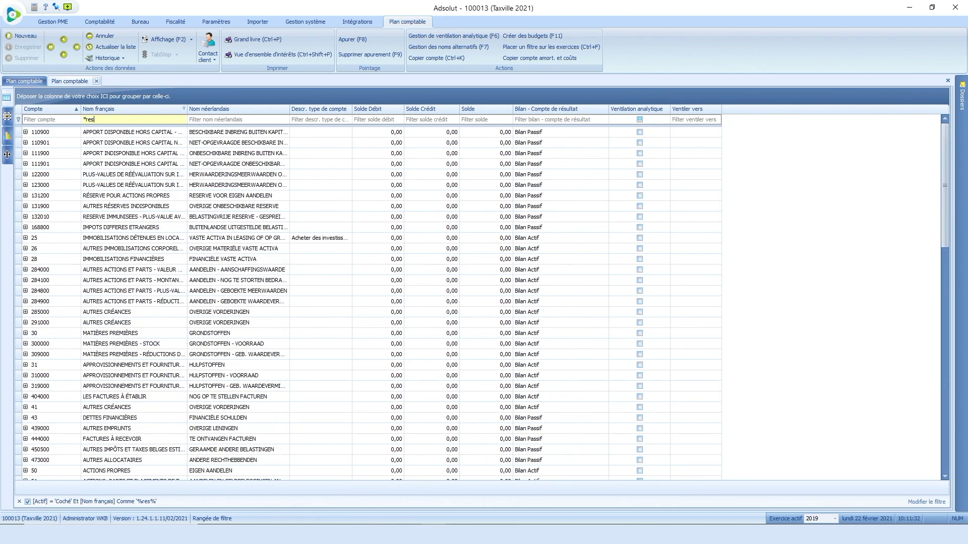
pyautogui.write('t')
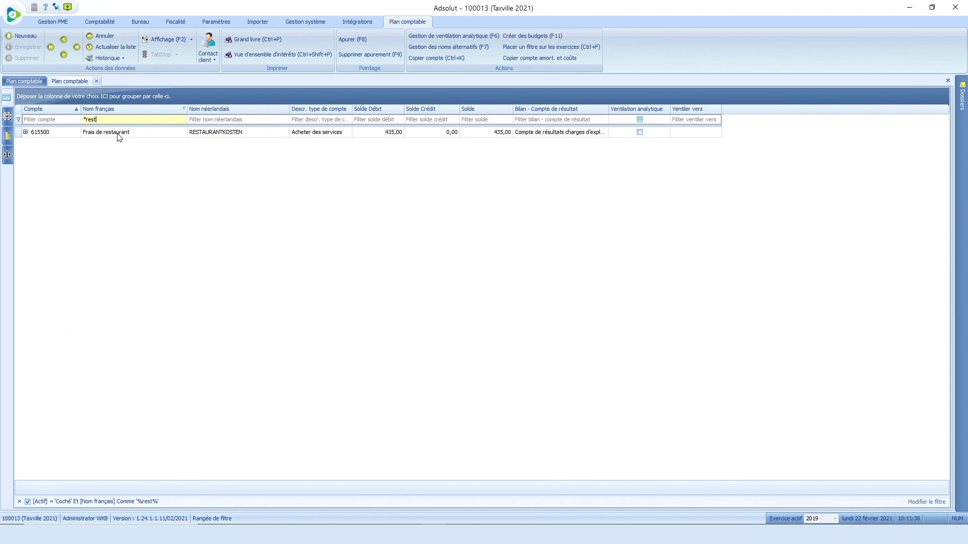
pyautogui.doubleClick(119, 133)
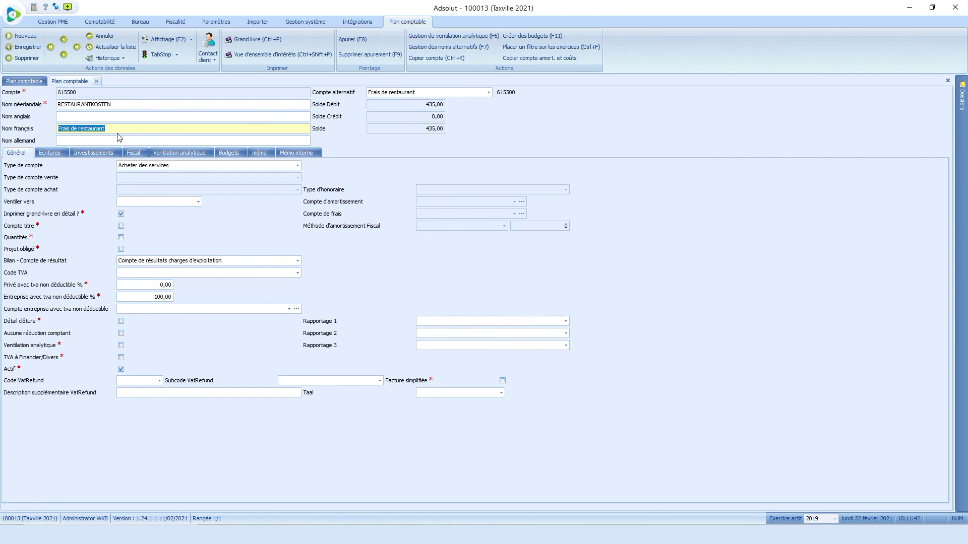
# Step: Check account 615500's 69% fiscal rate, keep type Grand livre, then open the Achats invoice list
pyautogui.click(134, 153)
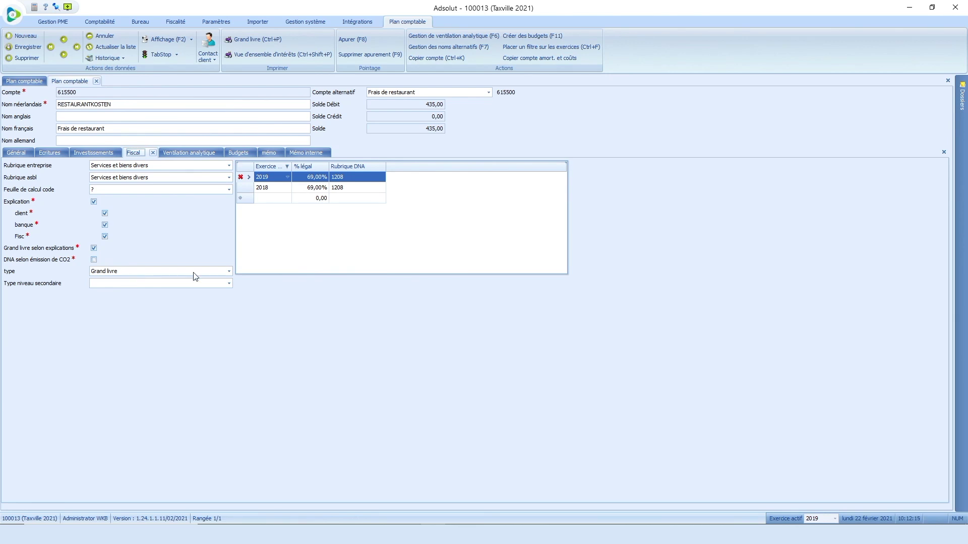
pyautogui.click(228, 272)
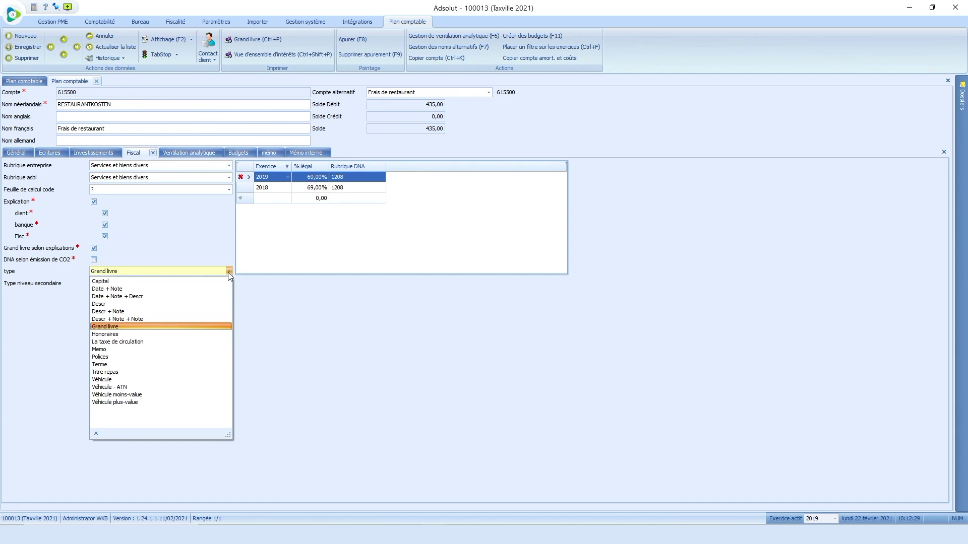
pyautogui.click(172, 326)
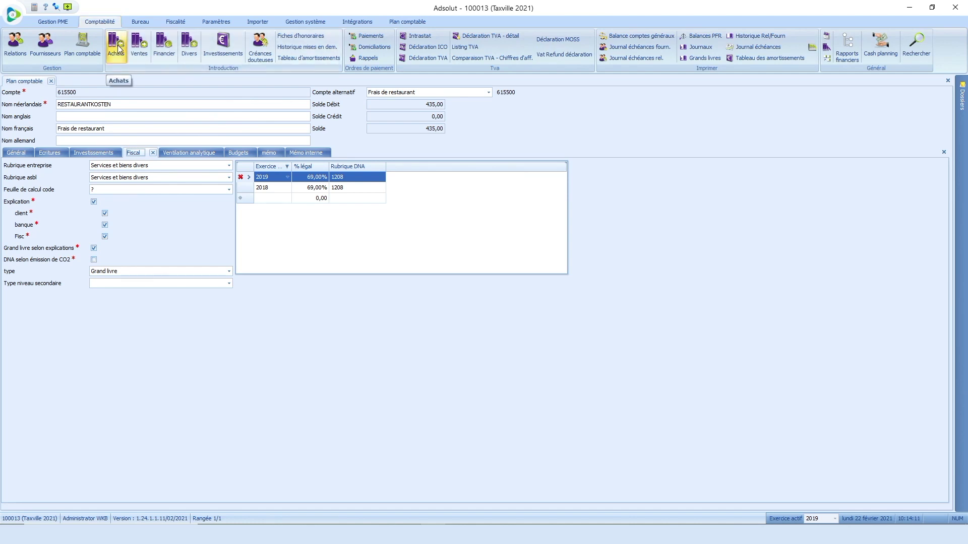
pyautogui.click(119, 49)
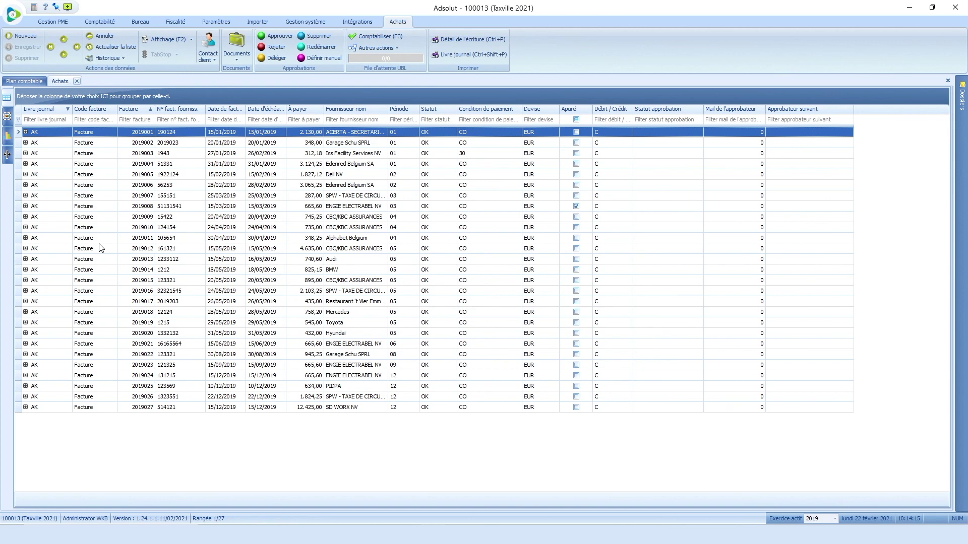
# Step: Create a purchase invoice from Garage Schu SPRL, supplier invoice 12333, amount payable 822,68
pyautogui.click(25, 36)
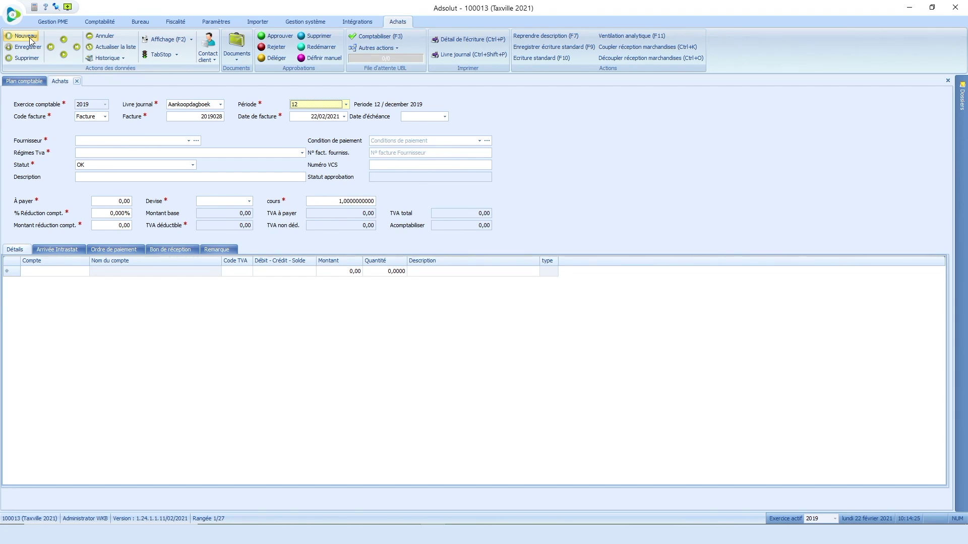
pyautogui.click(93, 142)
pyautogui.write('ga')
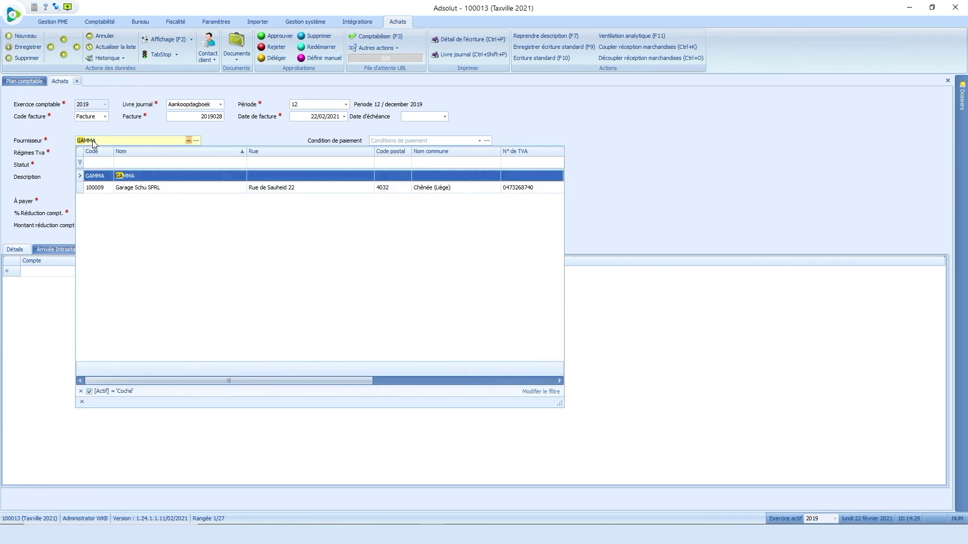
pyautogui.click(140, 188)
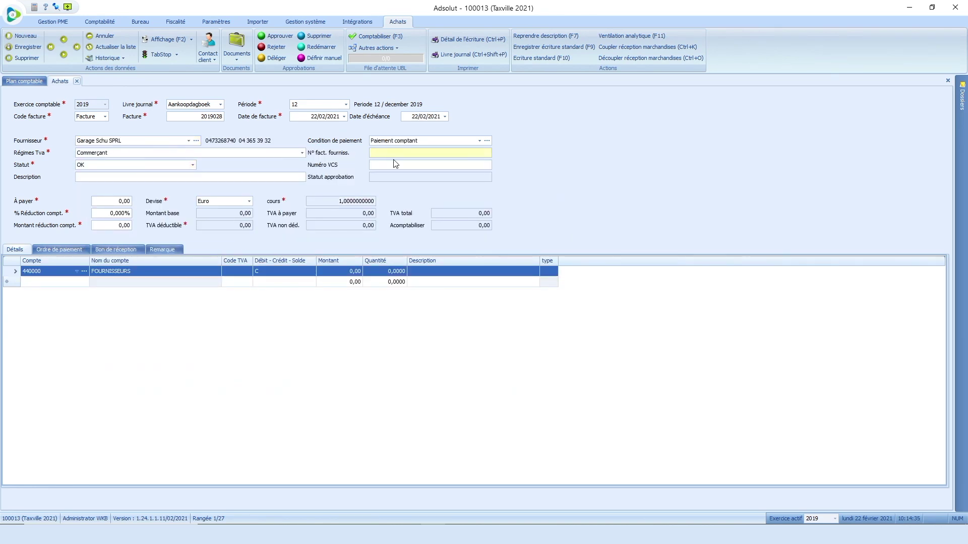
pyautogui.write('123338220')
pyautogui.click(123, 201)
pyautogui.press('BackSpace')
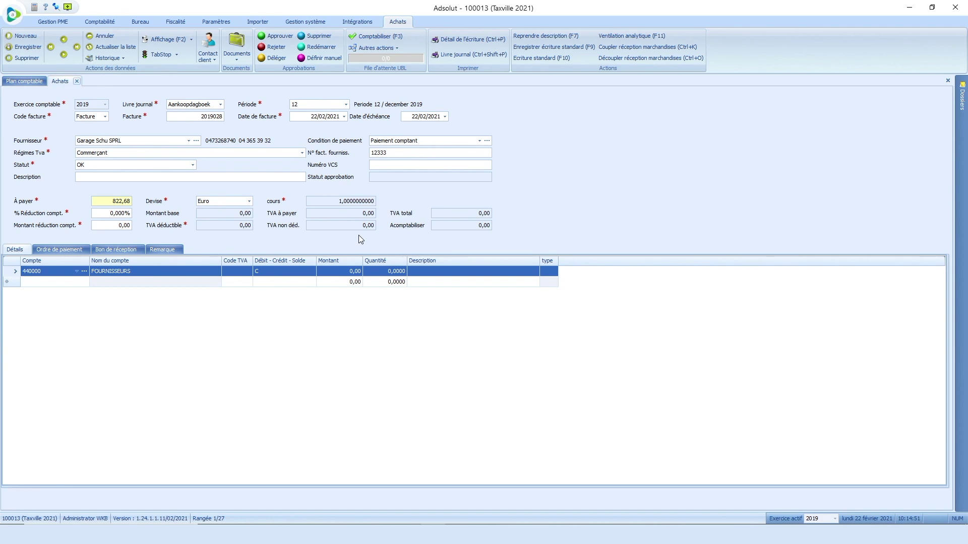
# Step: Confirm the 822,68 amount so VAT and maintenance lines generate and the vehicle choice appears
pyautogui.press('Tab')
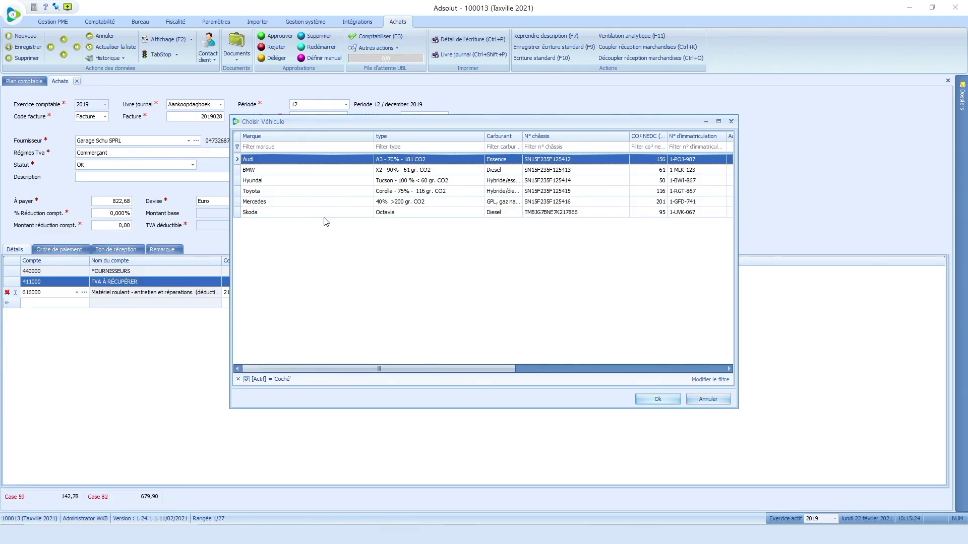
# Step: Assign the Skoda to the invoice, yielding a 679,90 maintenance charge and 71,39 VAT
pyautogui.doubleClick(323, 212)
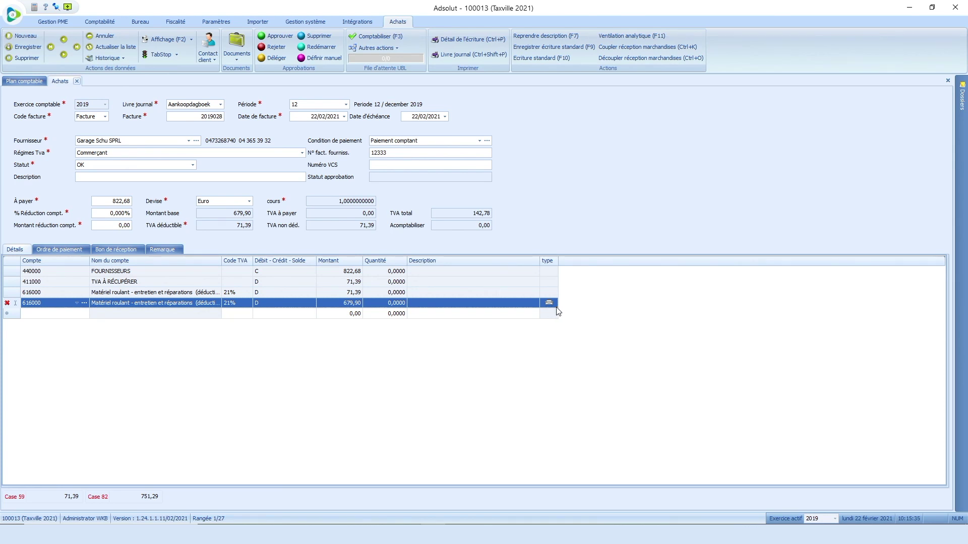
pyautogui.moveTo(553, 309)
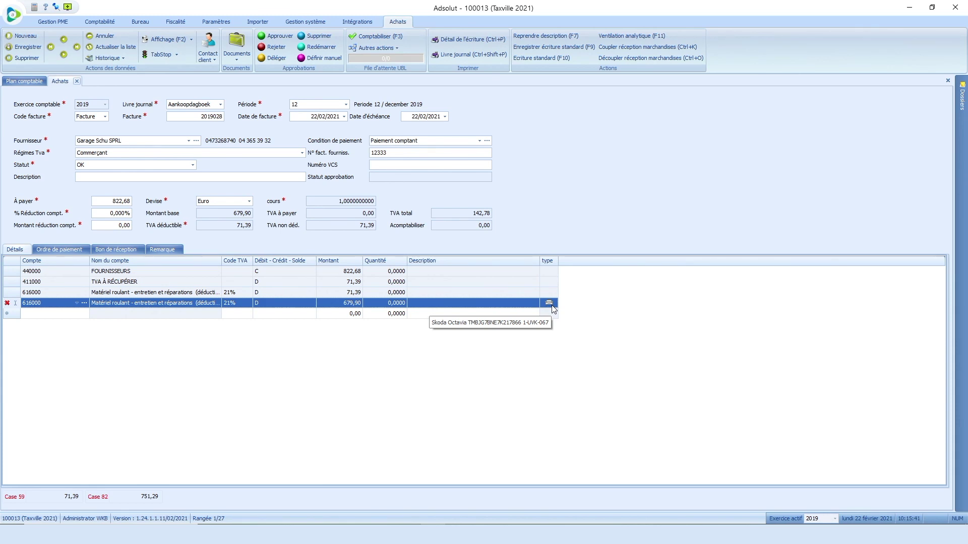
# Step: Save the invoice and start a new one from AG Insurance, supplier invoice 45552, paying 235,56
pyautogui.click(28, 38)
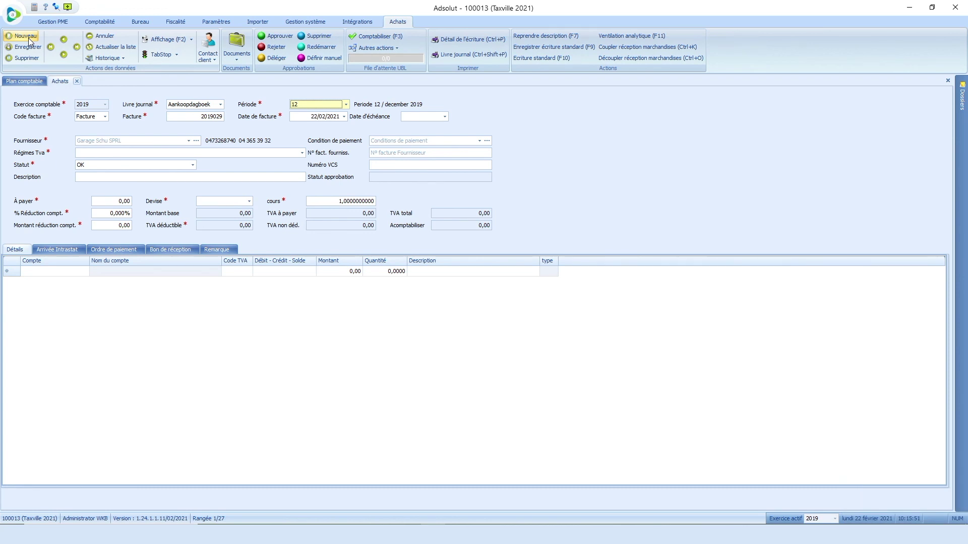
pyautogui.press('Tab')
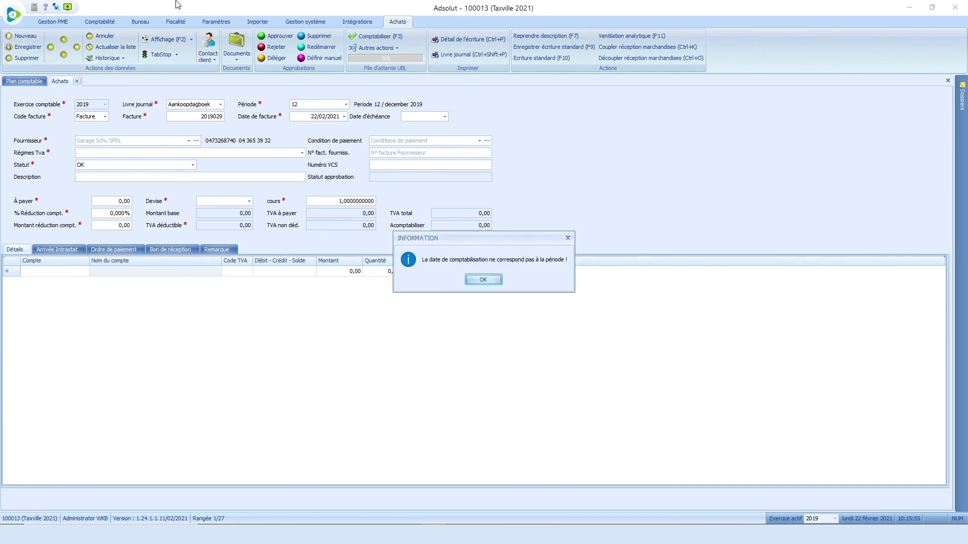
pyautogui.press('Return')
pyautogui.write('ag')
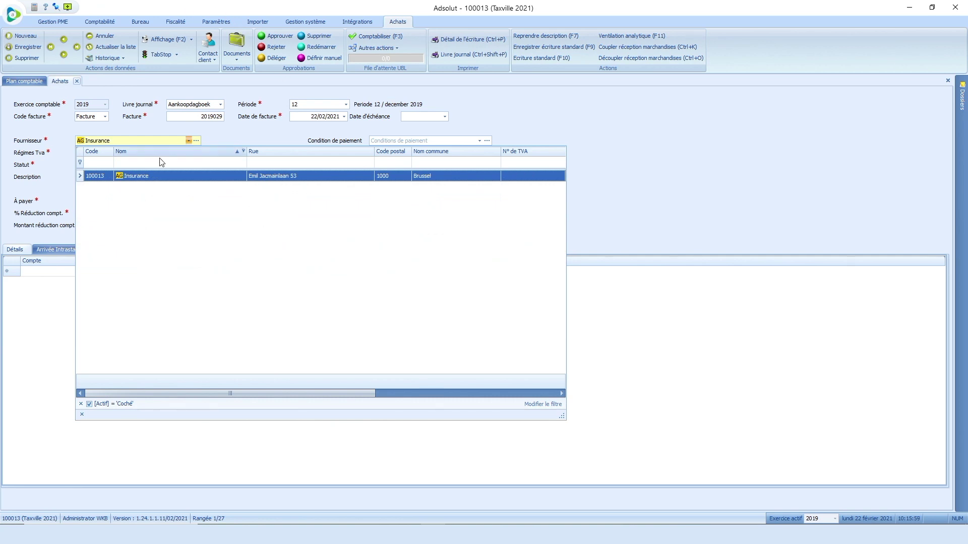
pyautogui.click(148, 176)
pyautogui.click(384, 152)
pyautogui.write('45552')
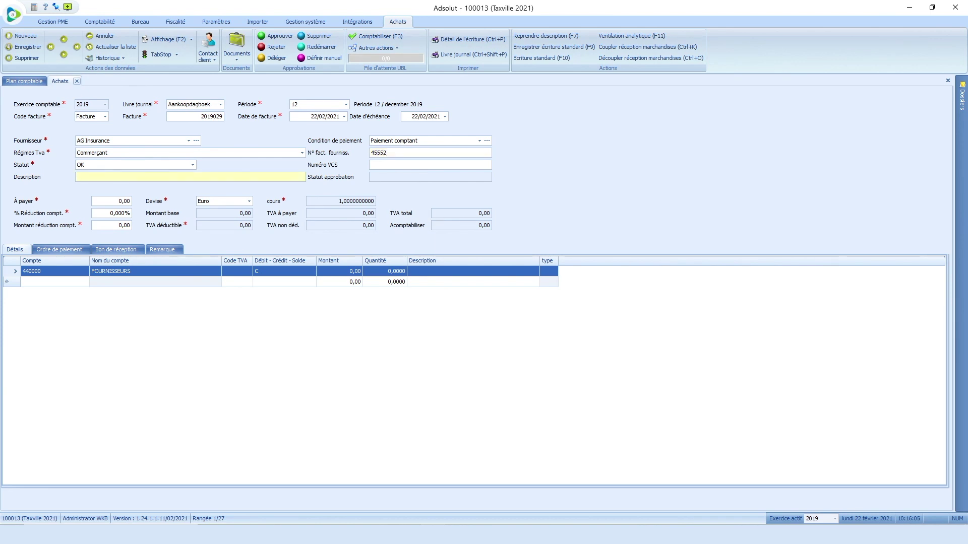
pyautogui.press('Tab')
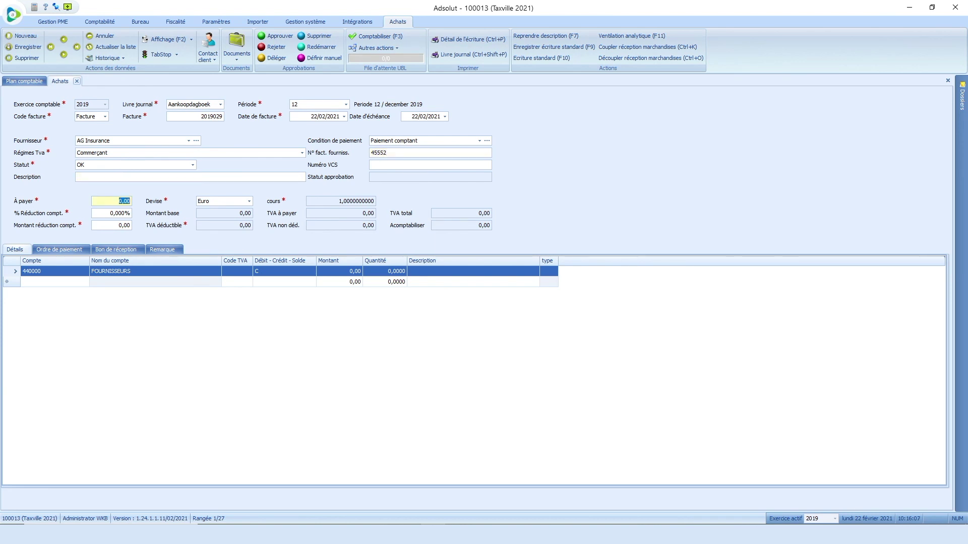
pyautogui.write('235,56')
pyautogui.press('Tab')
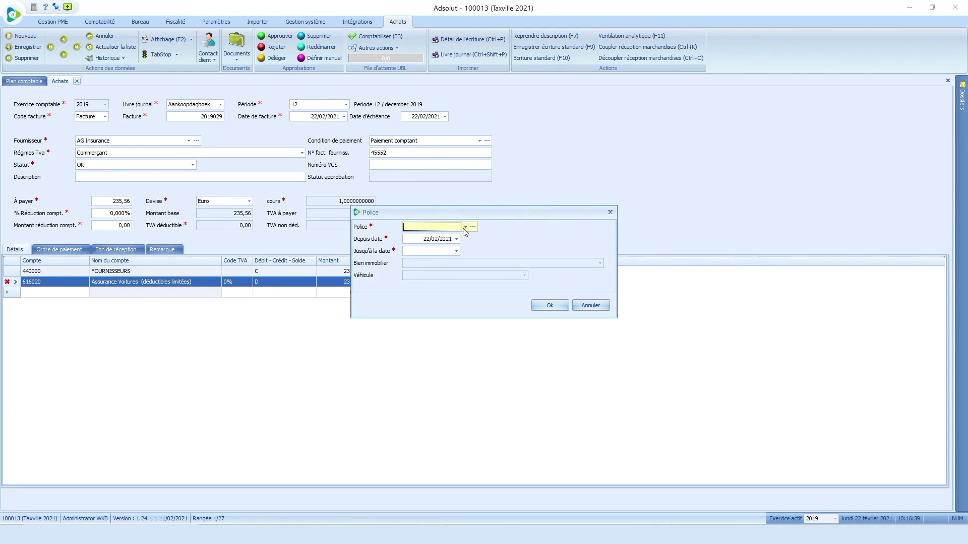
pyautogui.click(464, 227)
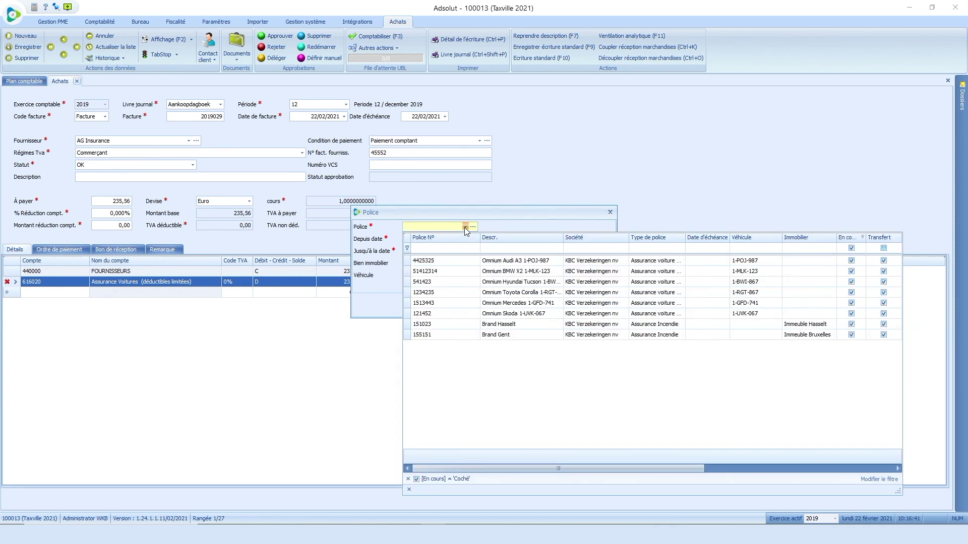
pyautogui.click(494, 262)
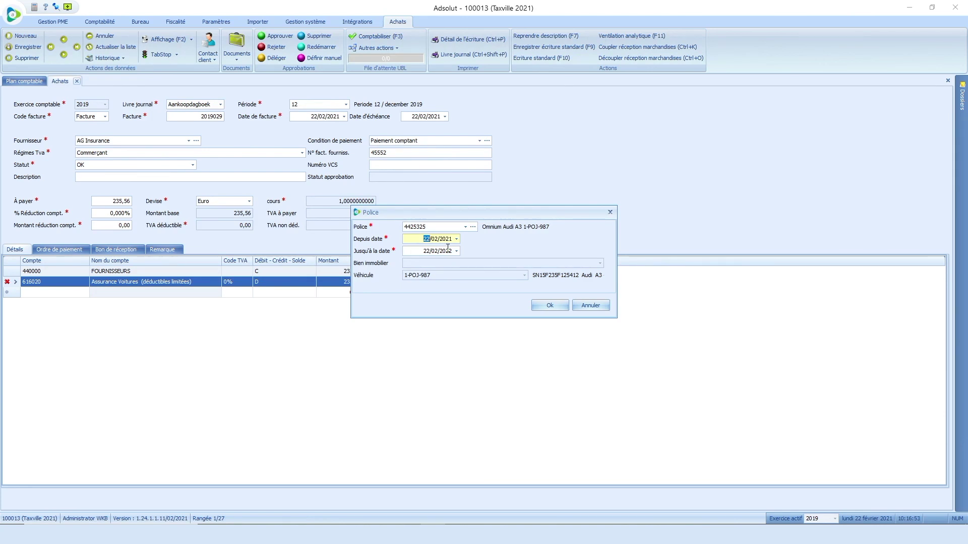
pyautogui.write('17/12/2019')
pyautogui.press('Tab')
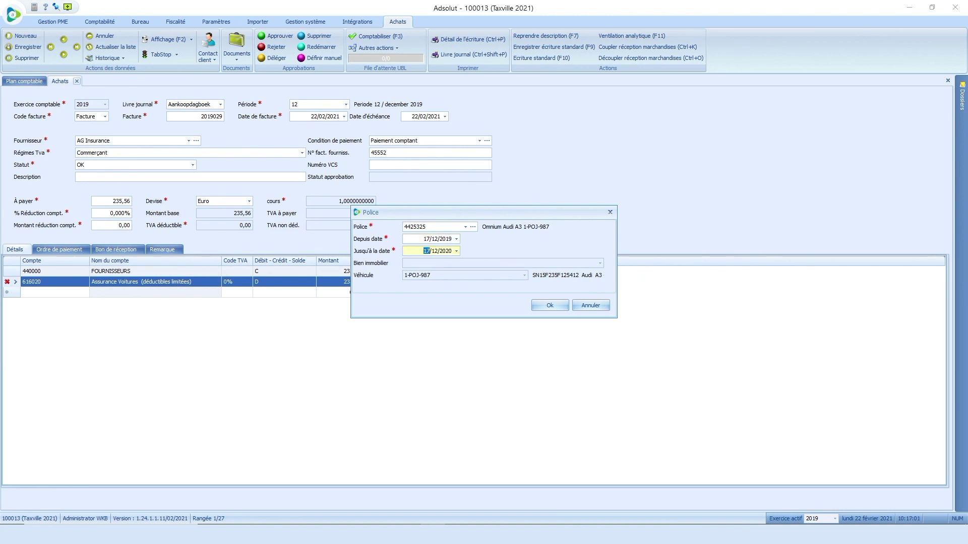
pyautogui.click(550, 305)
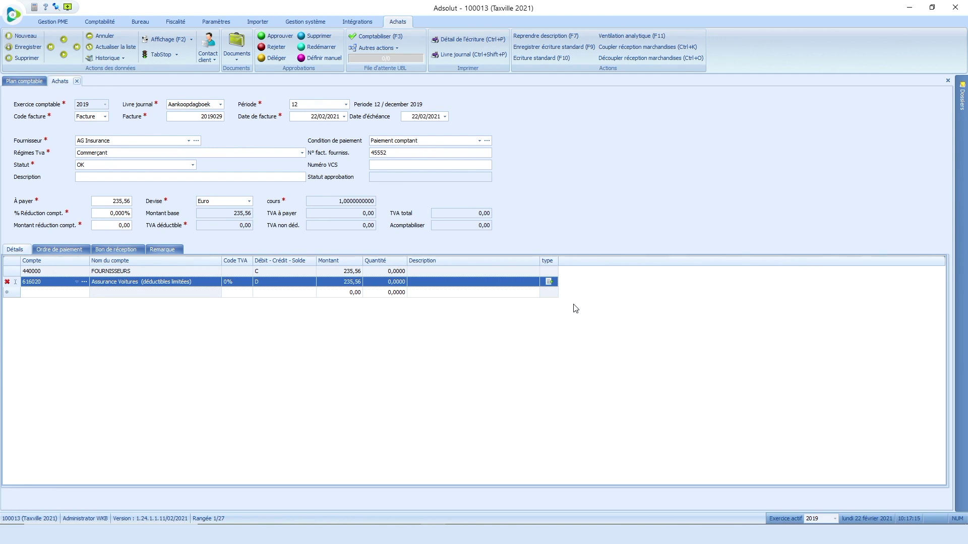
# Step: Finish the expense line and confirm booking of AG Insurance invoice 2019029
pyautogui.press('Tab')
pyautogui.press('Tab')
pyautogui.press('Tab')
pyautogui.press('Tab')
pyautogui.press('Tab')
pyautogui.press('Tab')
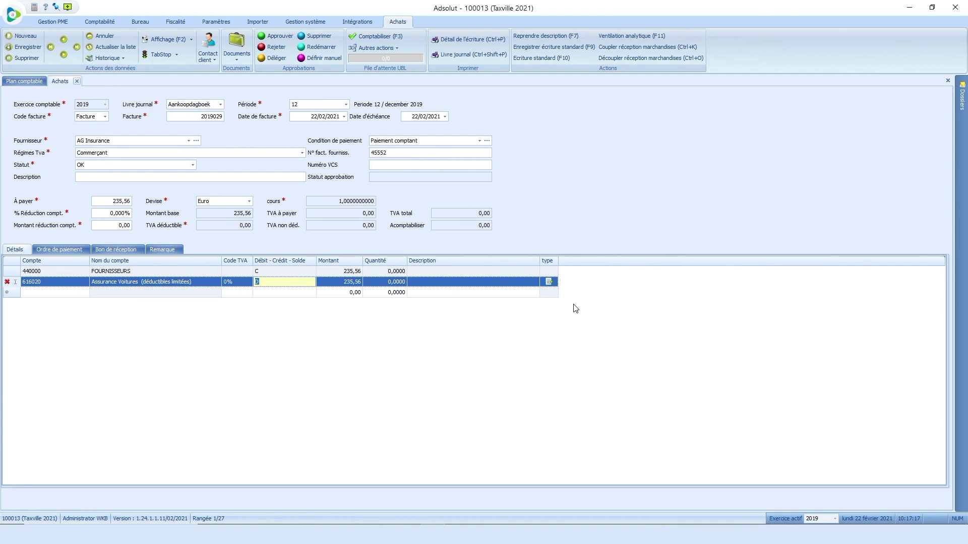
pyautogui.press('Return')
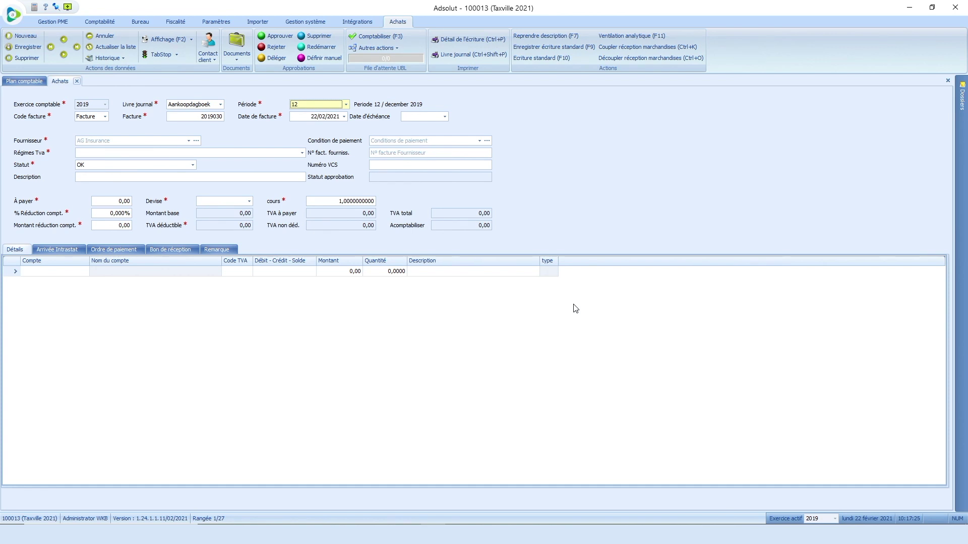
# Step: Fill invoice 2019030: supplier SPW - TAXE DE CIRCULATION, invoice number 1455, amount payable 134,37
pyautogui.press('Tab')
pyautogui.press('Tab')
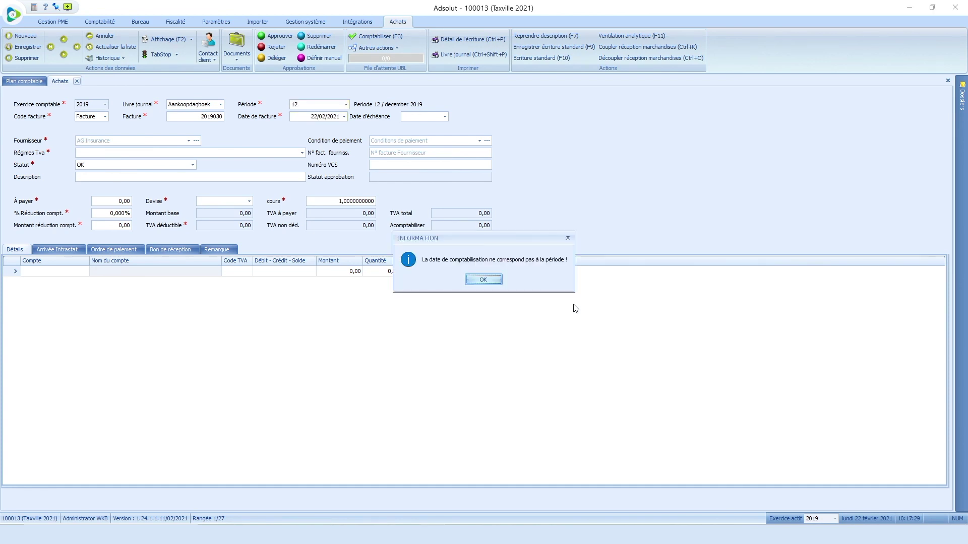
pyautogui.press('Return')
pyautogui.write('sp')
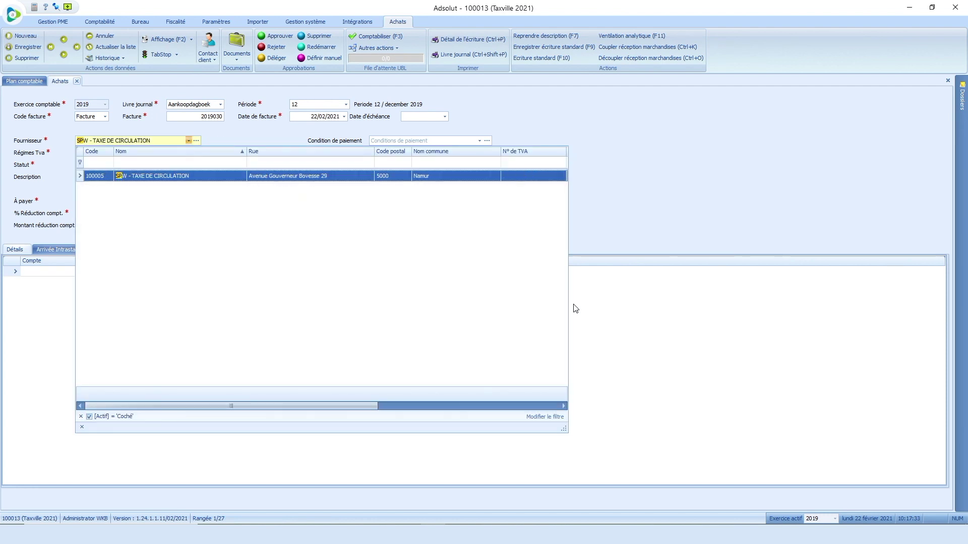
pyautogui.click(203, 177)
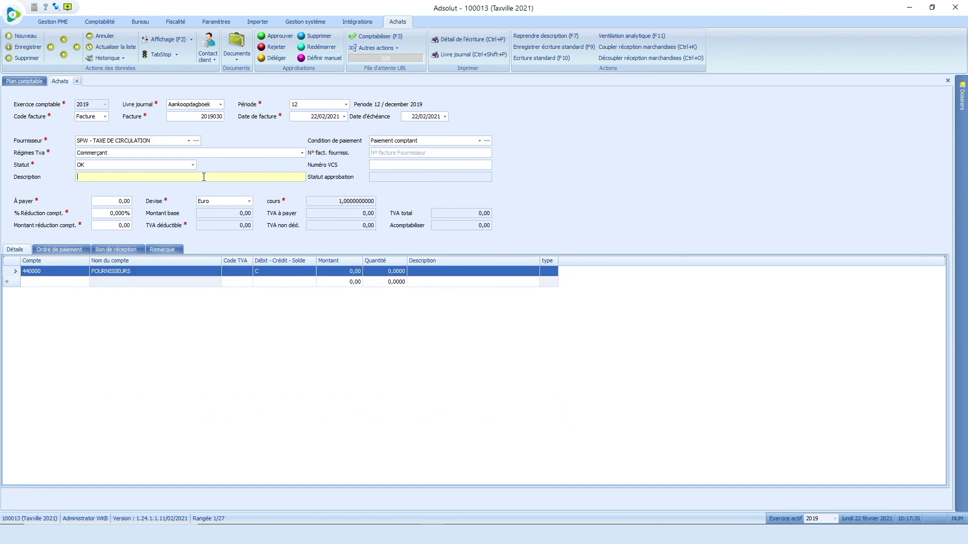
pyautogui.click(383, 153)
pyautogui.write('1455')
pyautogui.press('Tab')
pyautogui.press('Tab')
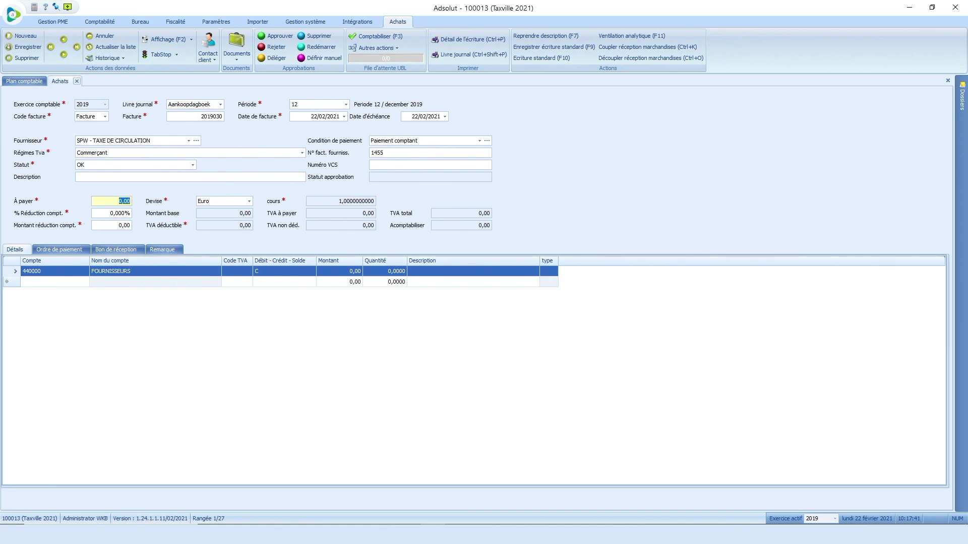
pyautogui.write('134,37')
pyautogui.press('Tab')
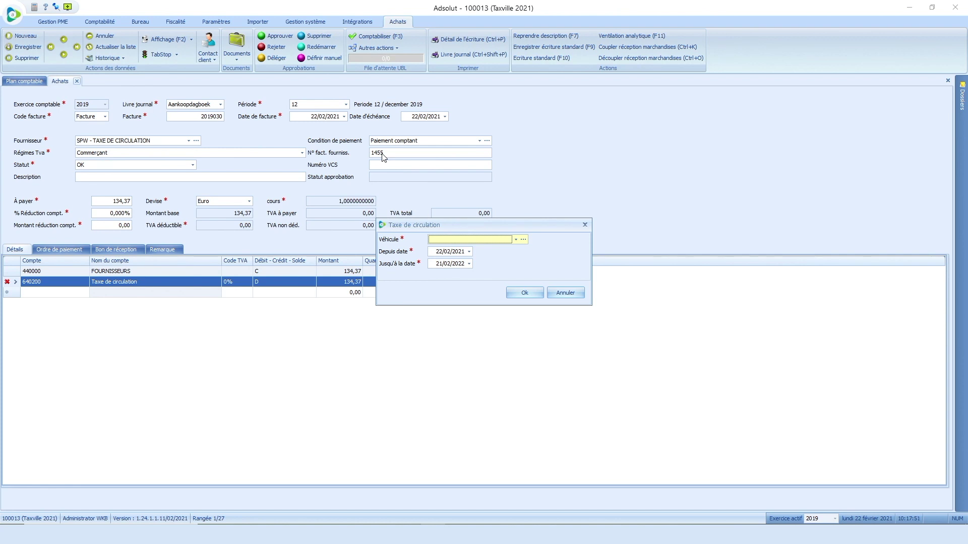
pyautogui.click(515, 240)
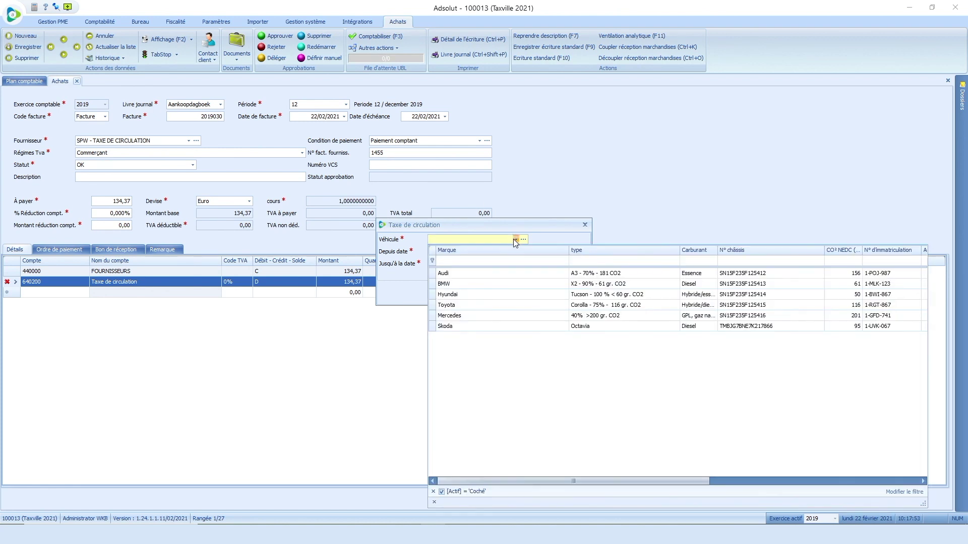
pyautogui.click(487, 274)
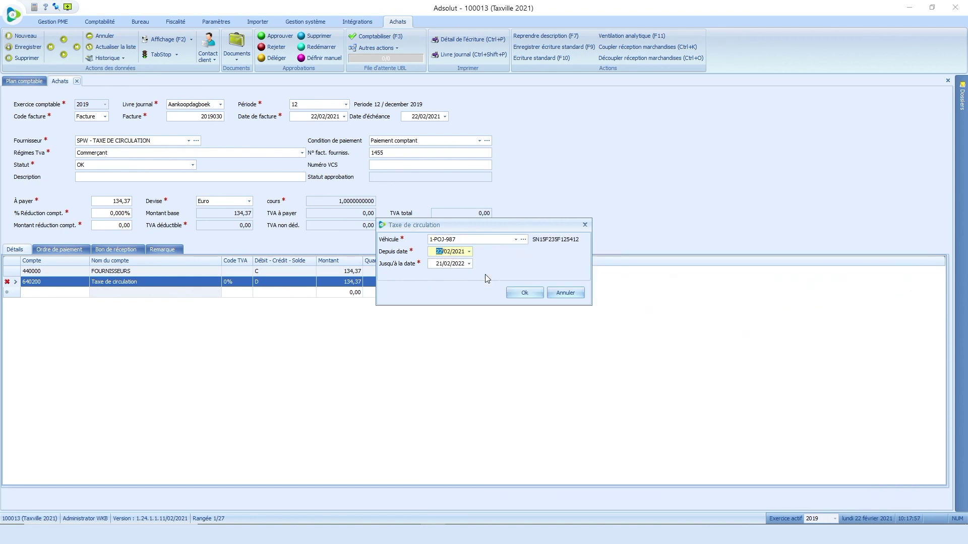
pyautogui.write('17/12/2019')
pyautogui.press('Tab')
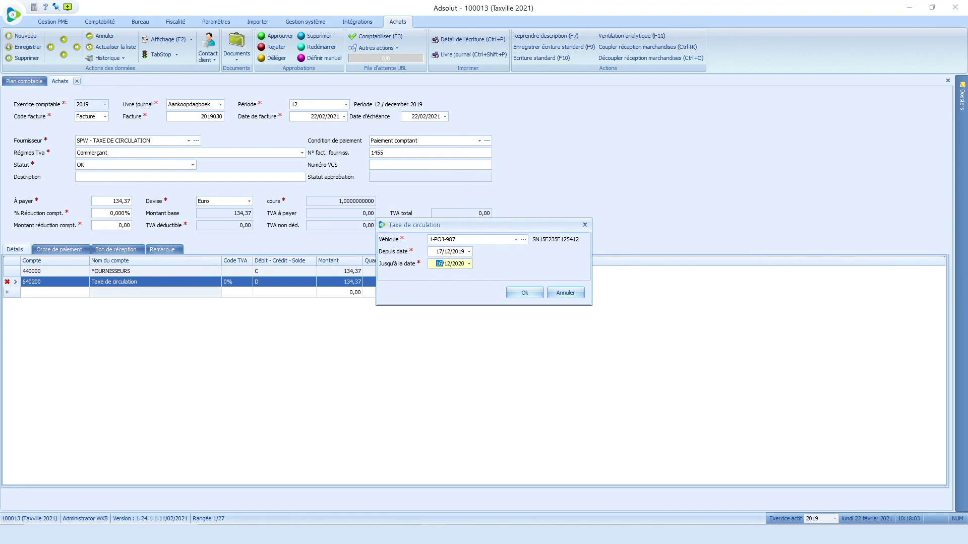
pyautogui.click(524, 293)
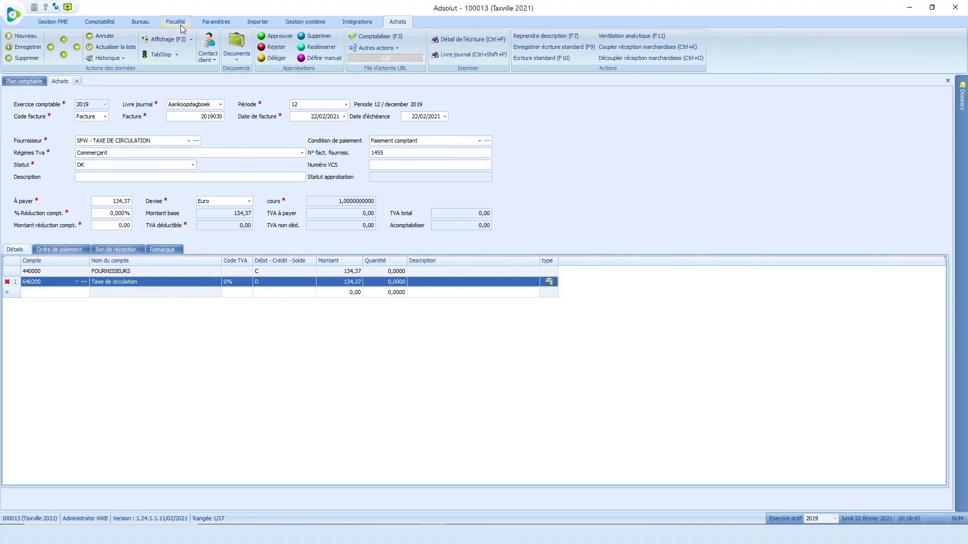
# Step: Open the Véhicules list under Fiscalité, showing the six active company cars
pyautogui.click(177, 22)
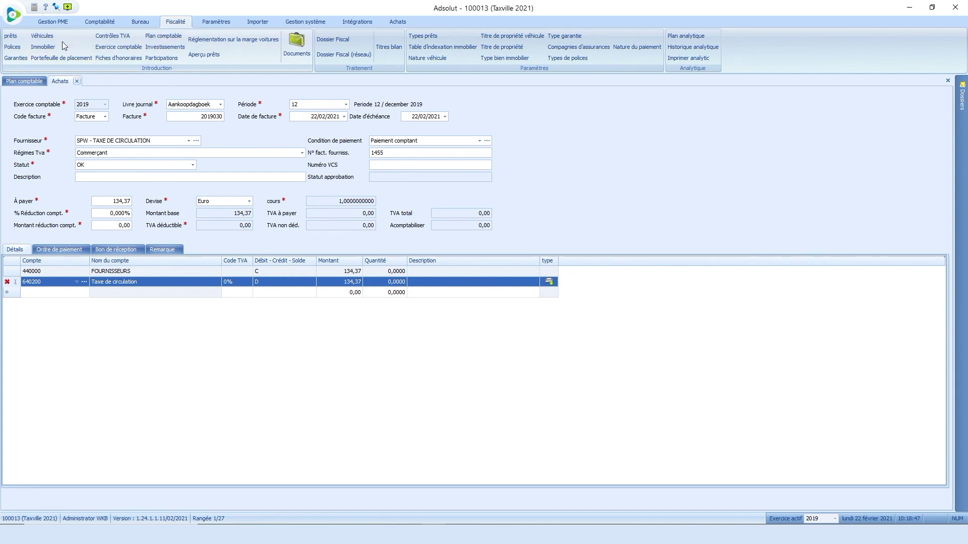
pyautogui.click(39, 36)
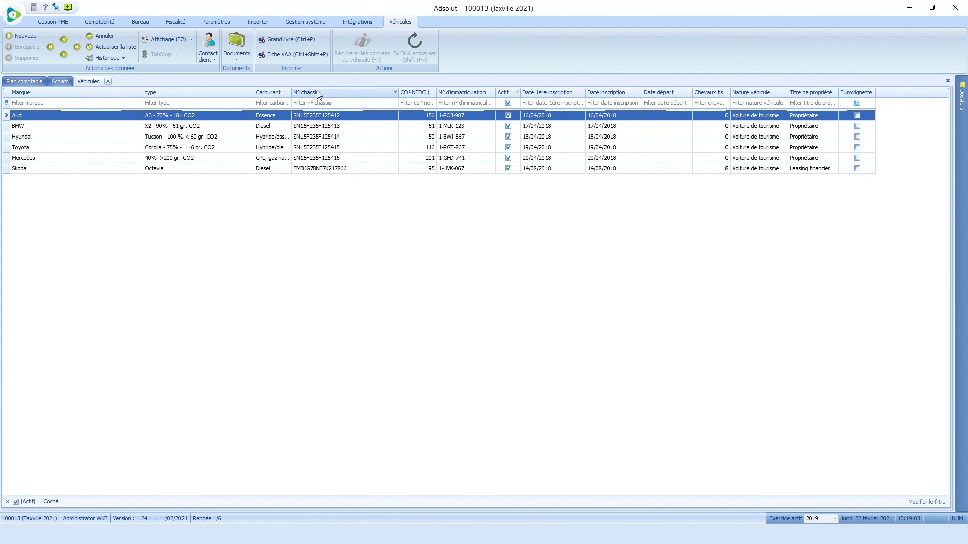
# Step: Preview the 2019 general ledger for all vehicles, with a page break after each vehicle
pyautogui.click(282, 39)
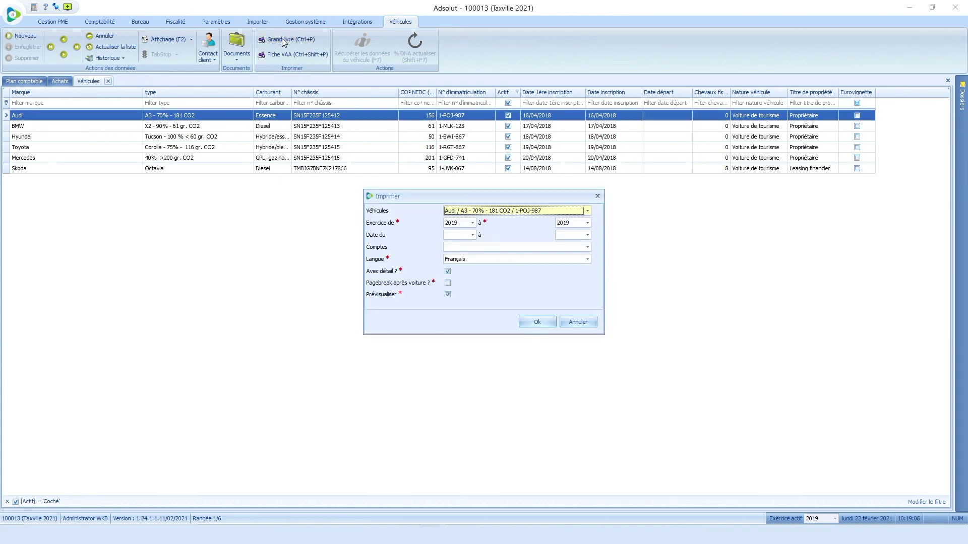
pyautogui.click(588, 212)
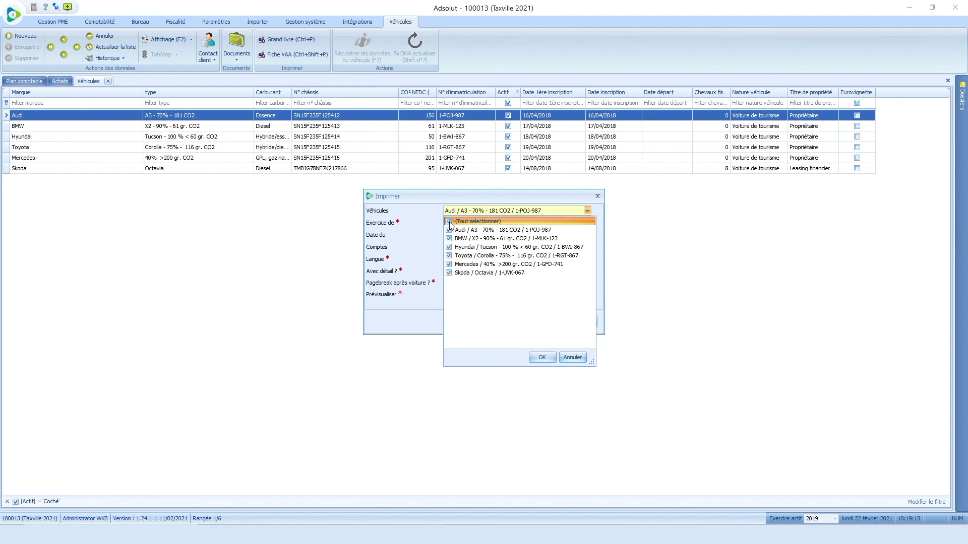
pyautogui.click(540, 358)
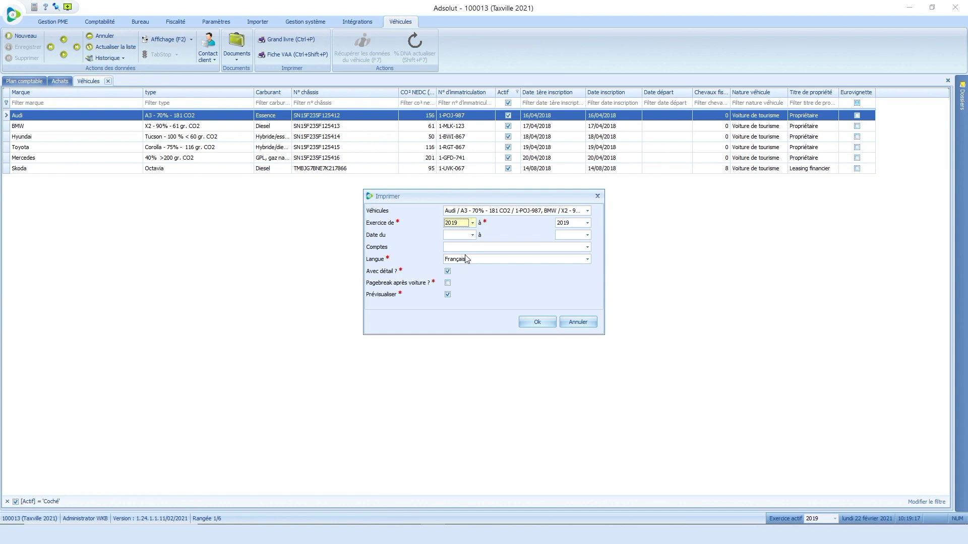
pyautogui.click(446, 283)
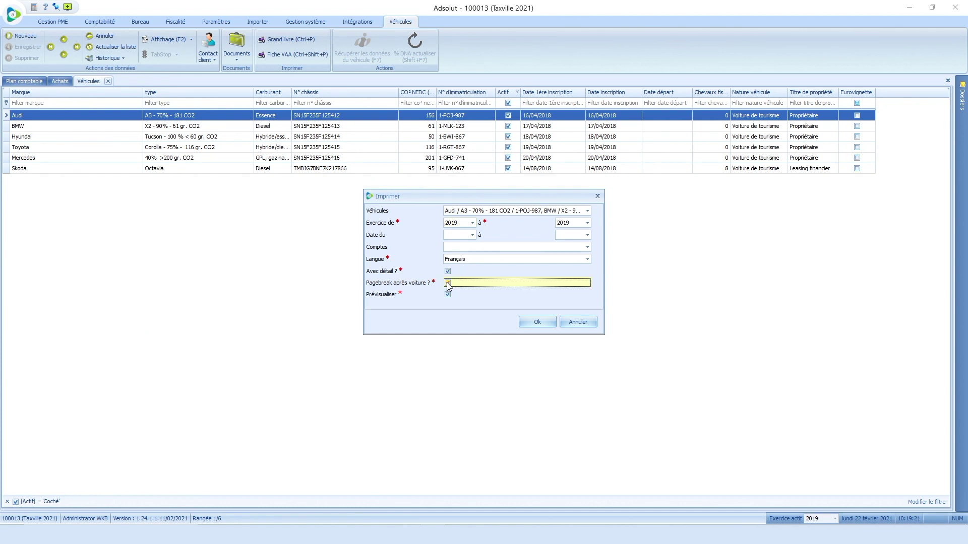
pyautogui.click(447, 282)
pyautogui.click(537, 322)
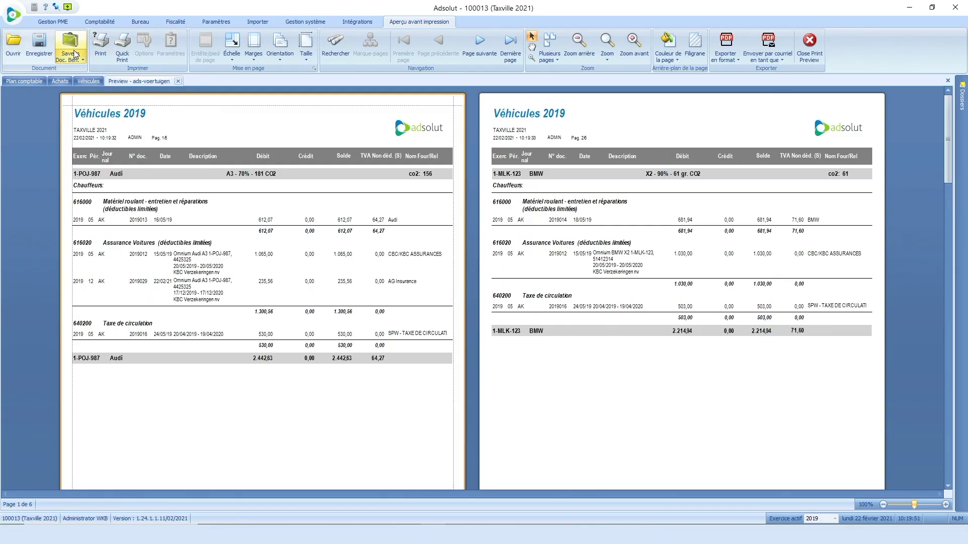
# Step: Save the vehicle report to the dossier's document management as 'details des véhicules' and close the preview
pyautogui.click(74, 54)
pyautogui.click(74, 72)
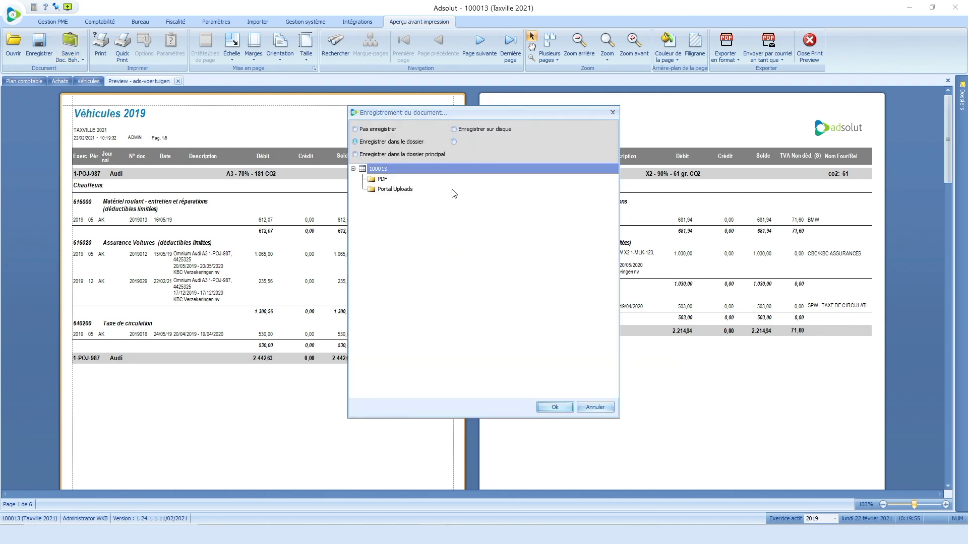
pyautogui.click(555, 407)
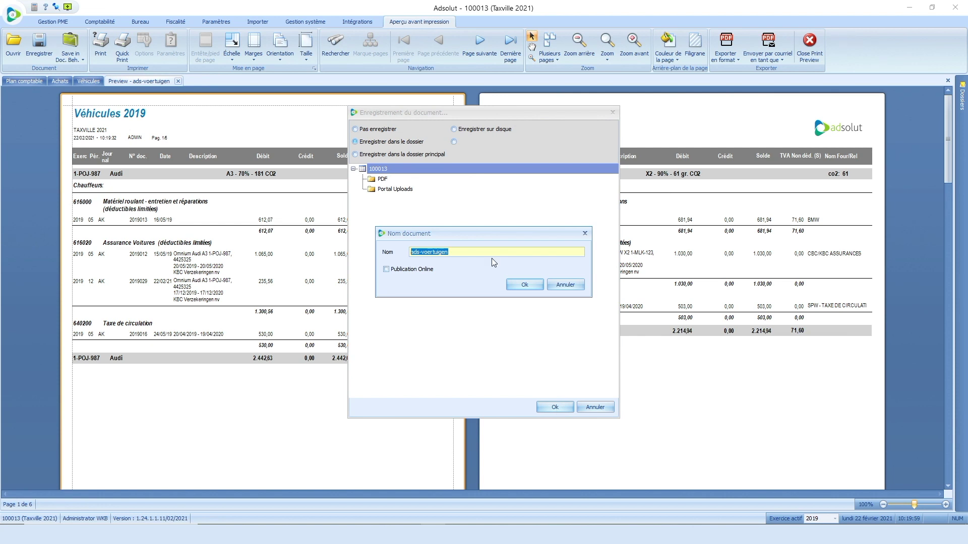
pyautogui.write('details des véhicules')
pyautogui.click(524, 285)
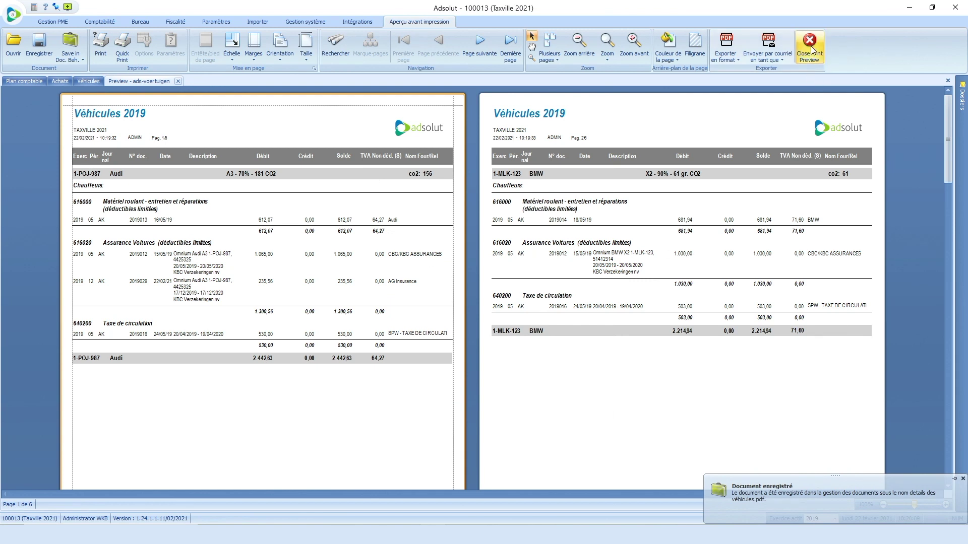
pyautogui.click(810, 45)
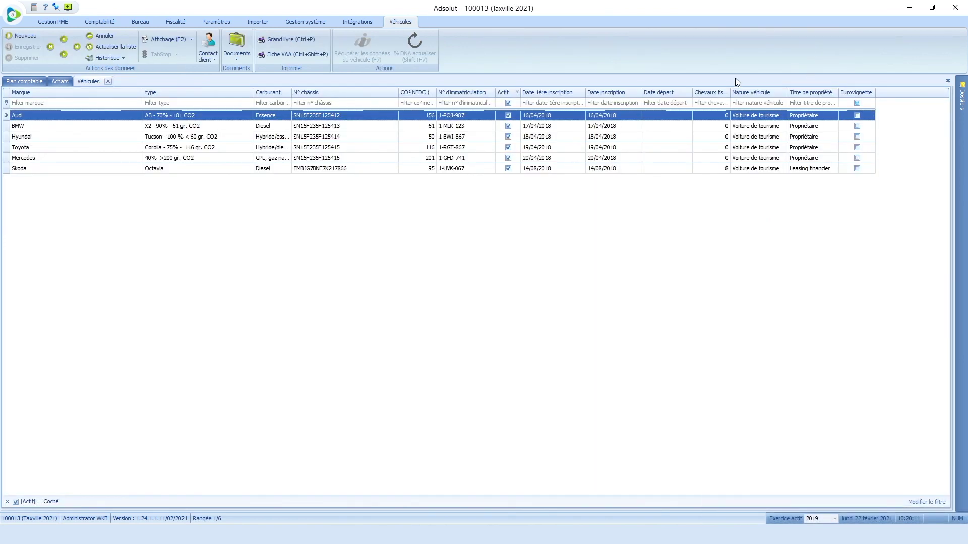
# Step: Open the Immobilier list showing Immeuble Hasselt and Immeuble Bruxelles
pyautogui.click(181, 23)
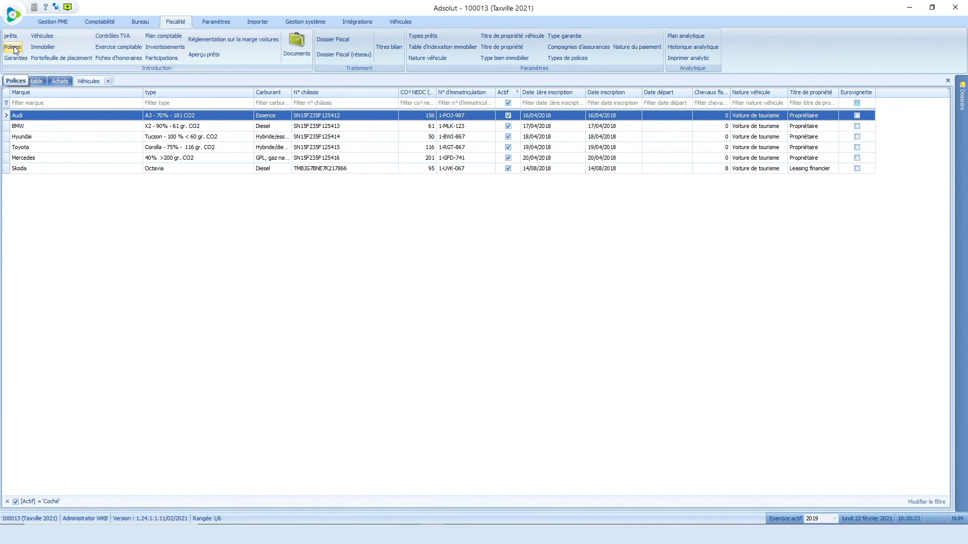
pyautogui.click(42, 47)
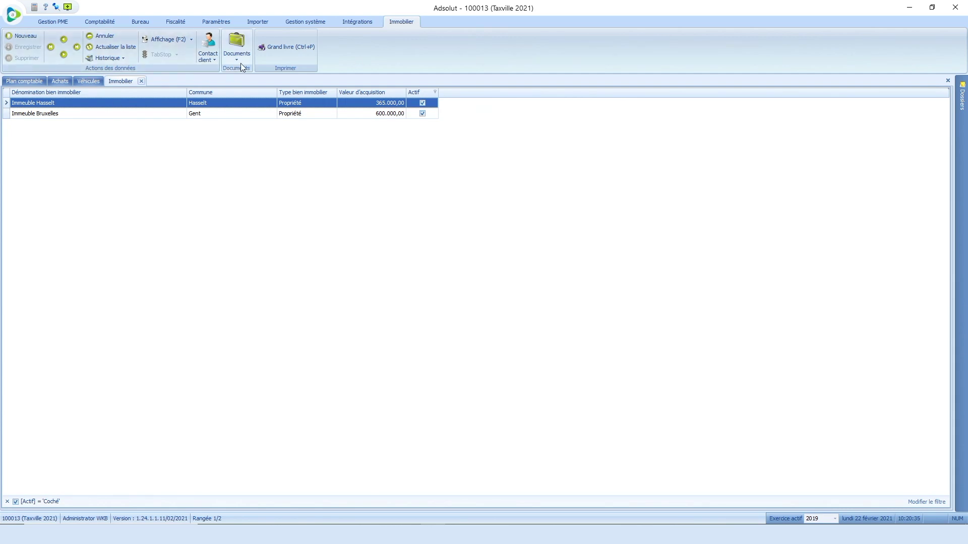
# Step: Preview the 2019 general ledger for both real estate properties
pyautogui.click(274, 48)
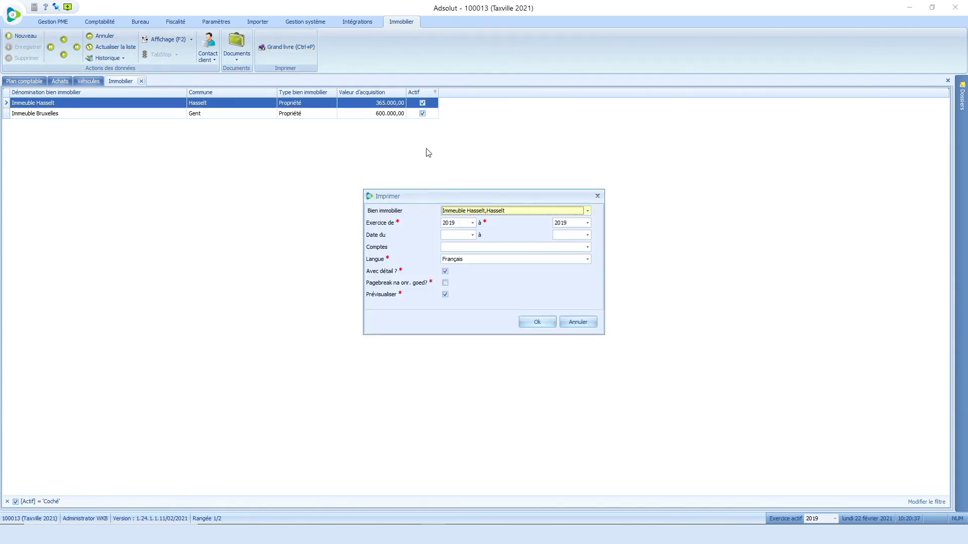
pyautogui.click(588, 212)
pyautogui.click(447, 222)
pyautogui.click(536, 358)
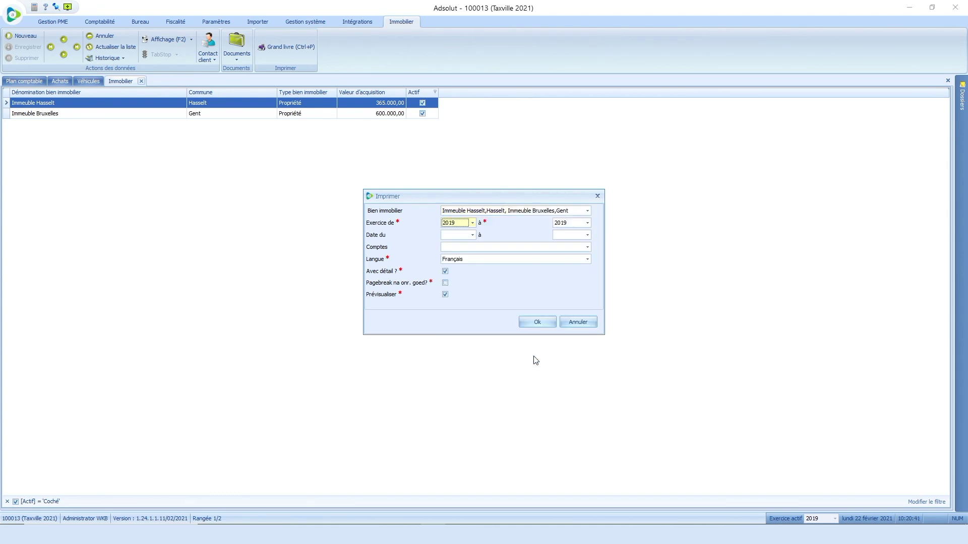
pyautogui.click(527, 323)
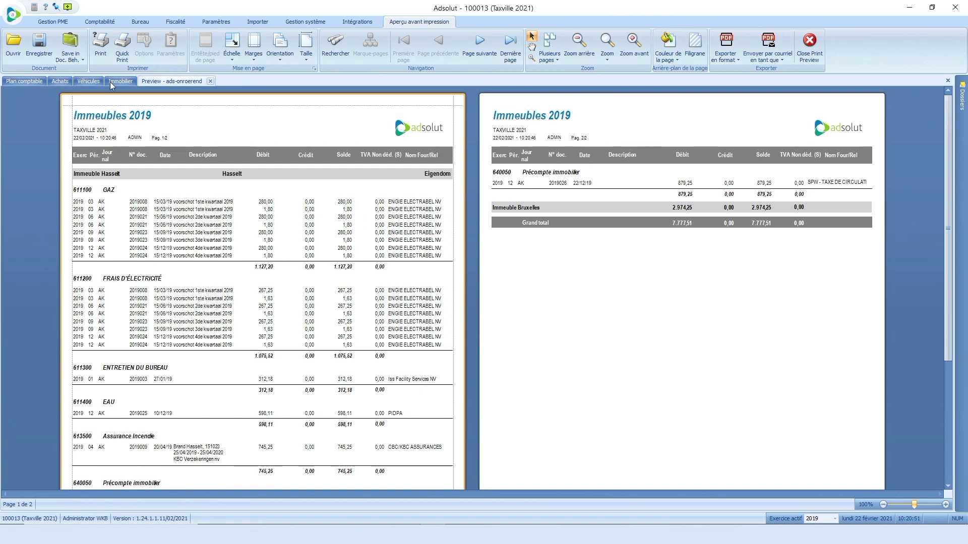
# Step: Save the property ledger in the onroerend folder as 'ads-onroerend' and close the preview
pyautogui.click(72, 49)
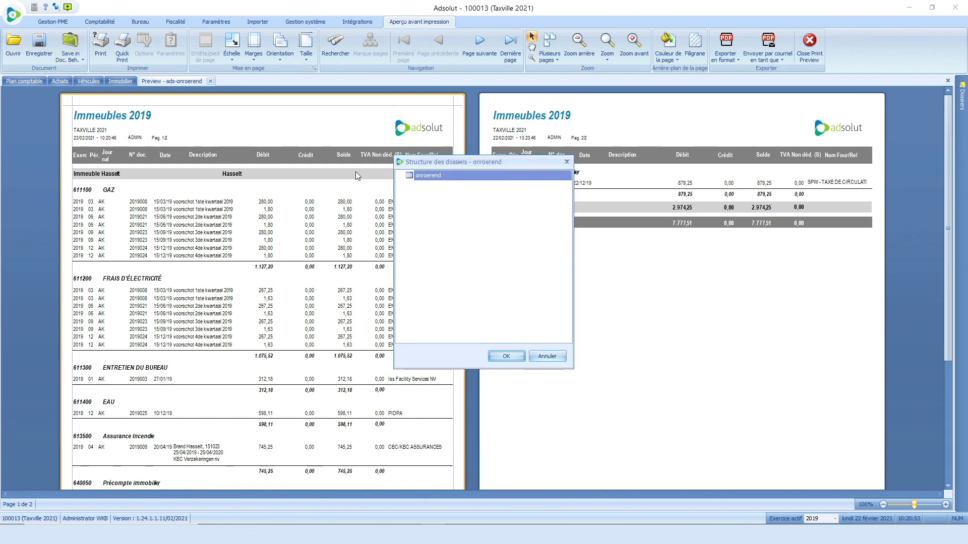
pyautogui.click(504, 357)
pyautogui.click(533, 285)
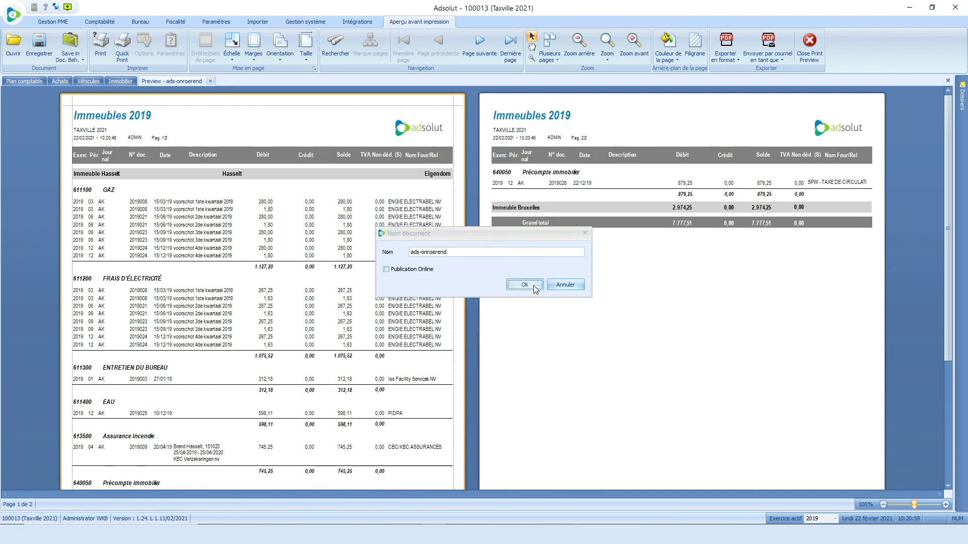
pyautogui.click(810, 50)
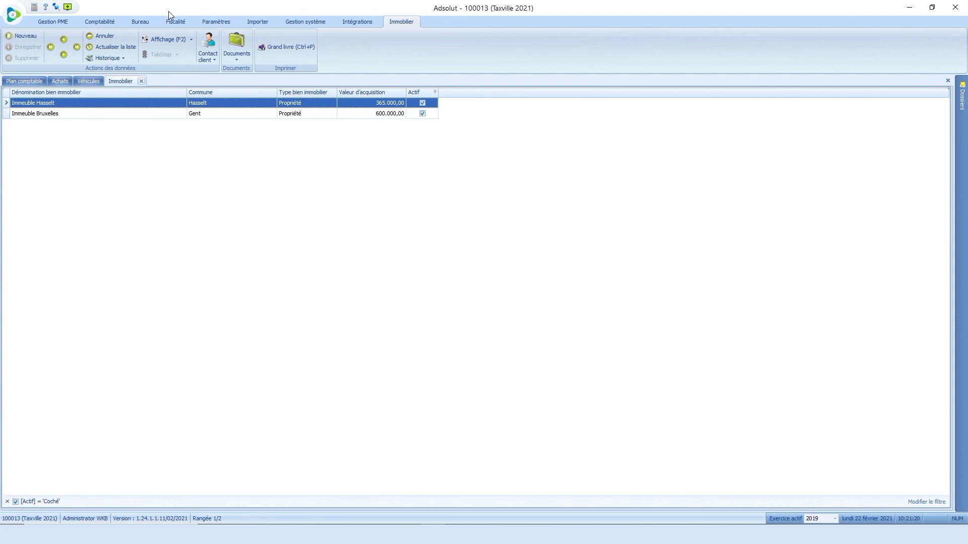
# Step: Open the Dossier Fiscal (PM) list with the '2018 Final' and 'Bilan 2018' dossiers
pyautogui.click(176, 22)
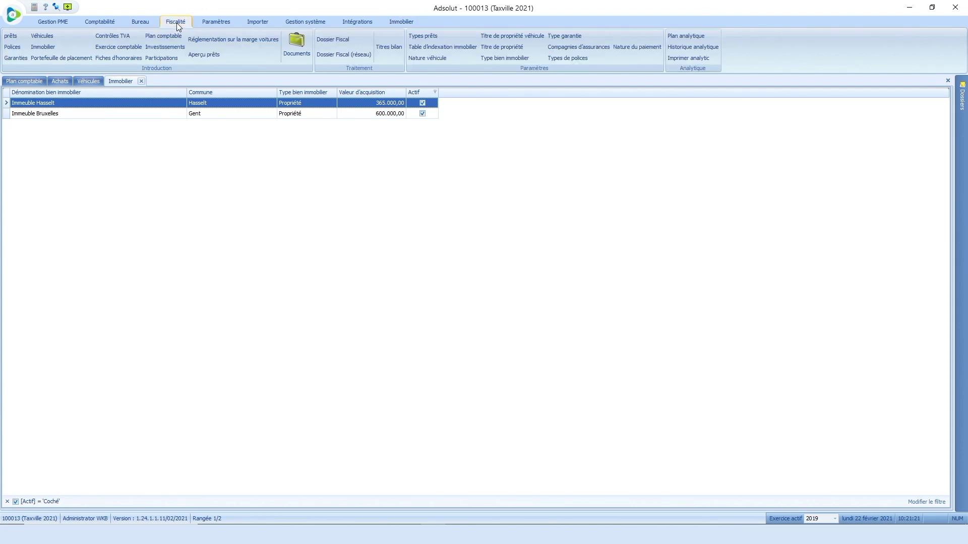
pyautogui.click(340, 42)
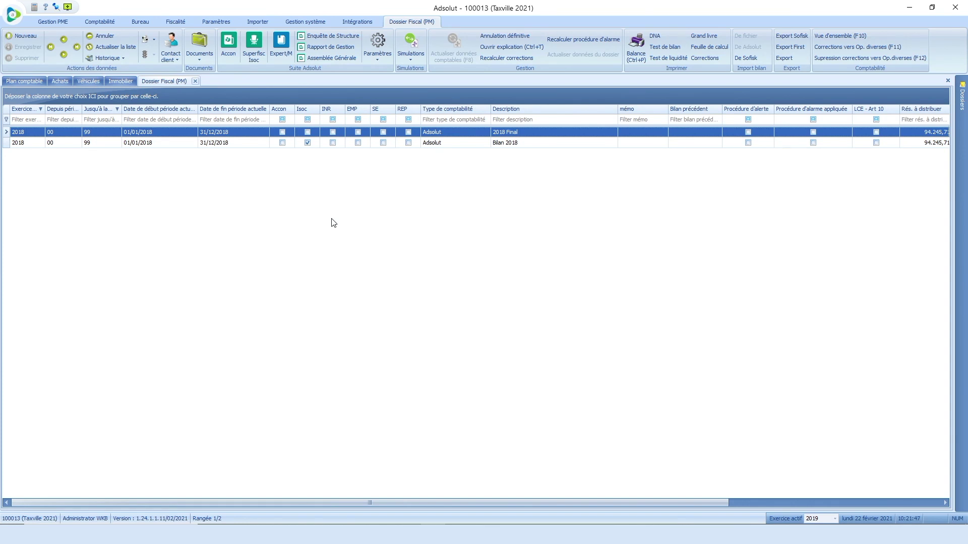
# Step: Start a new fiscal dossier with description and report name 'bilan 2019' for fiscal year 2019
pyautogui.click(28, 39)
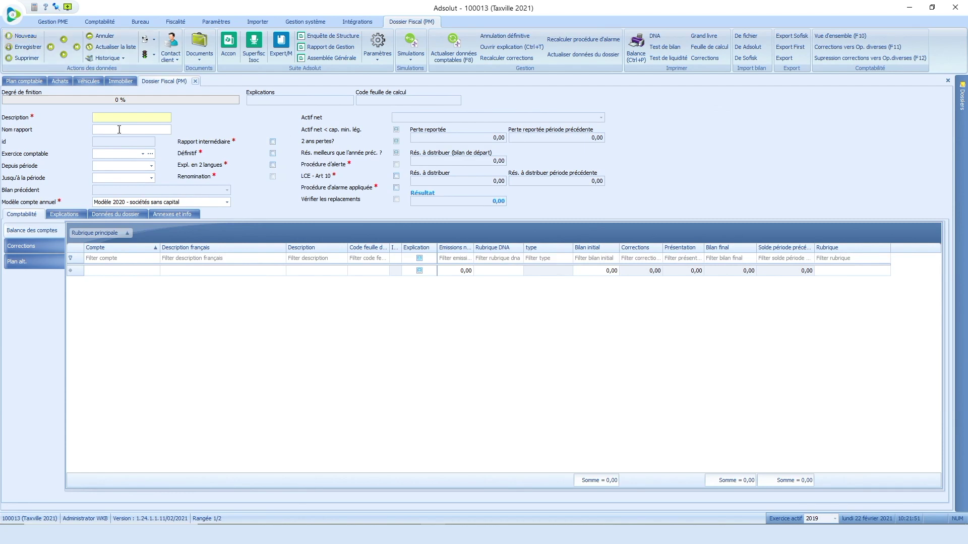
pyautogui.write('bilan 2019bilan 2019')
pyautogui.press('Tab')
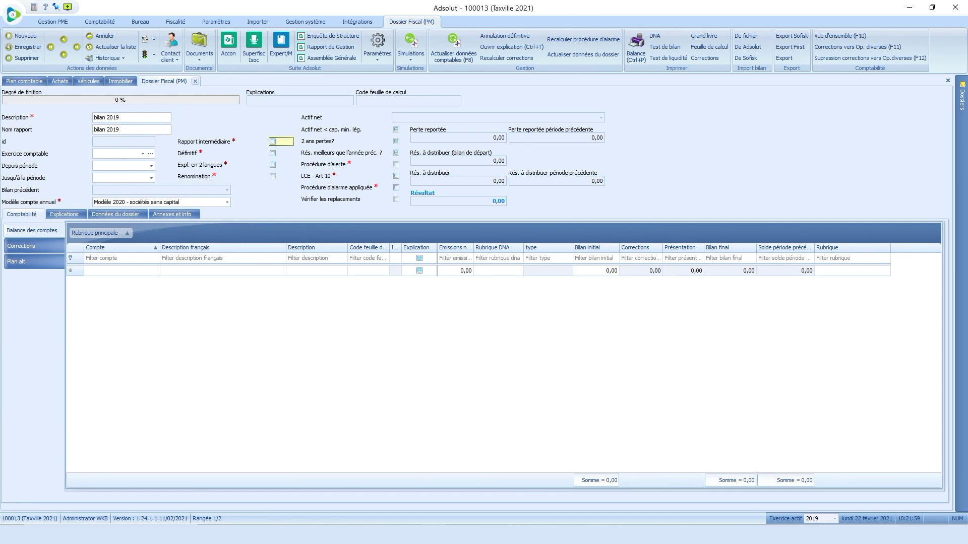
pyautogui.click(143, 154)
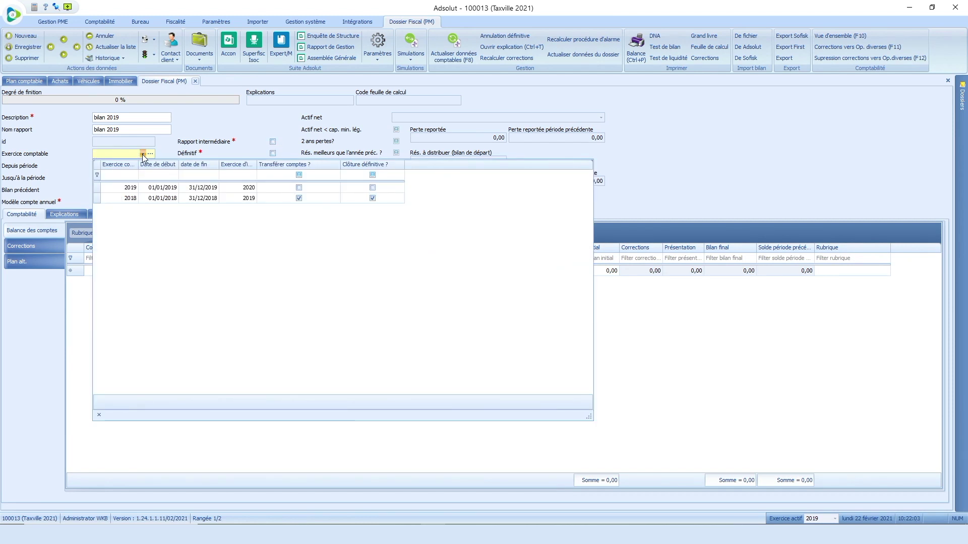
pyautogui.click(133, 187)
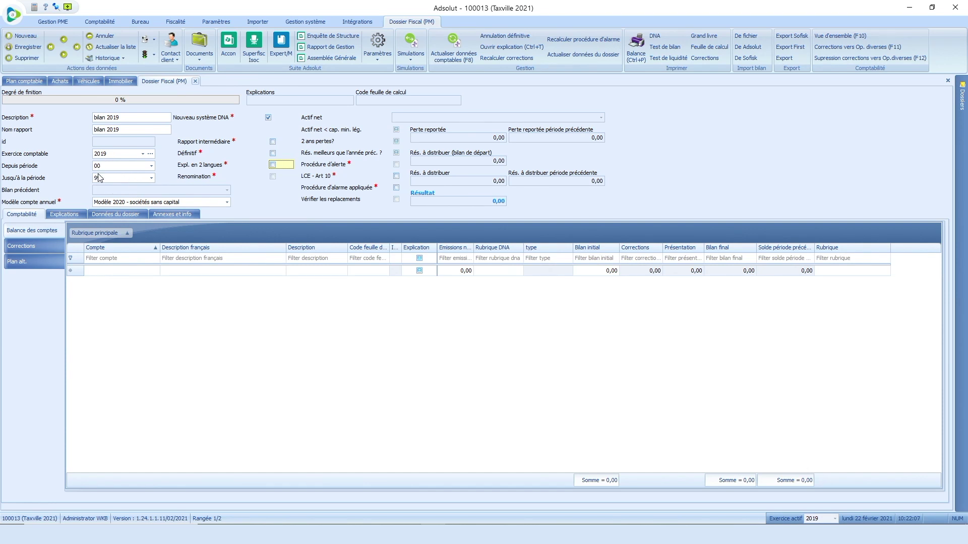
# Step: Set the end period to 99 and save the dossier
pyautogui.click(151, 180)
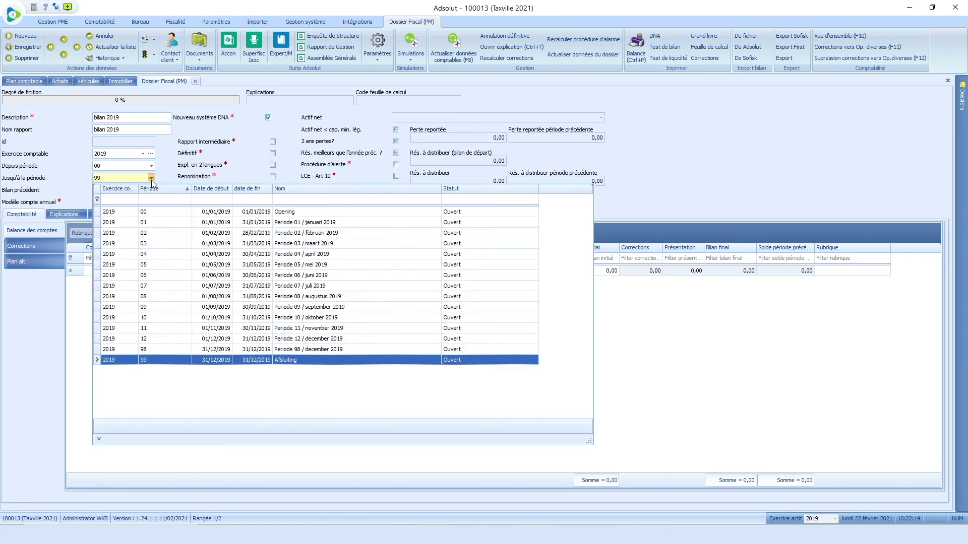
pyautogui.click(119, 276)
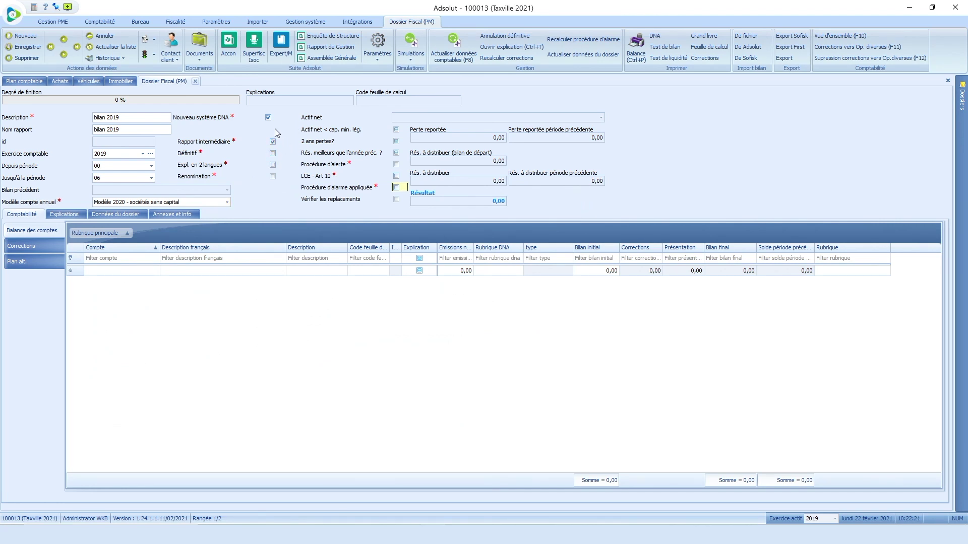
pyautogui.click(152, 179)
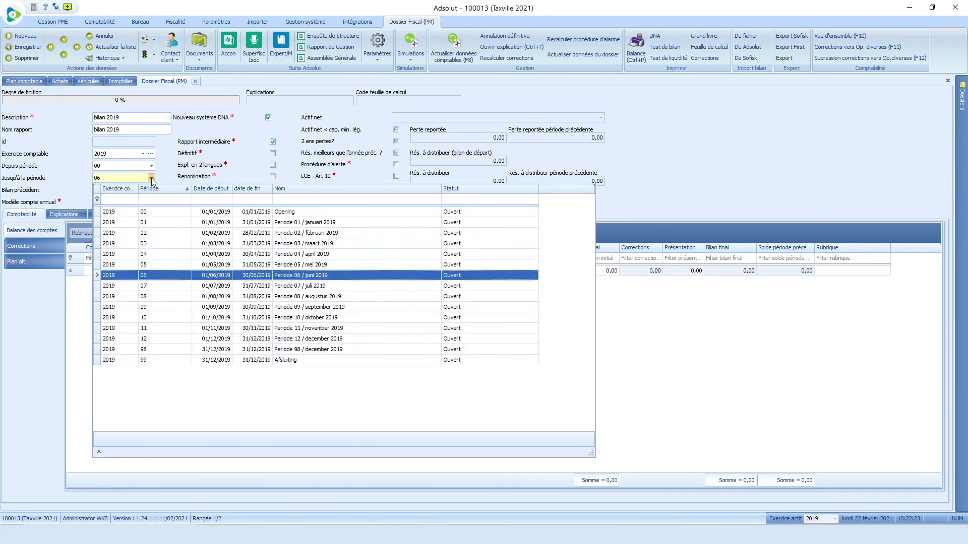
pyautogui.click(116, 360)
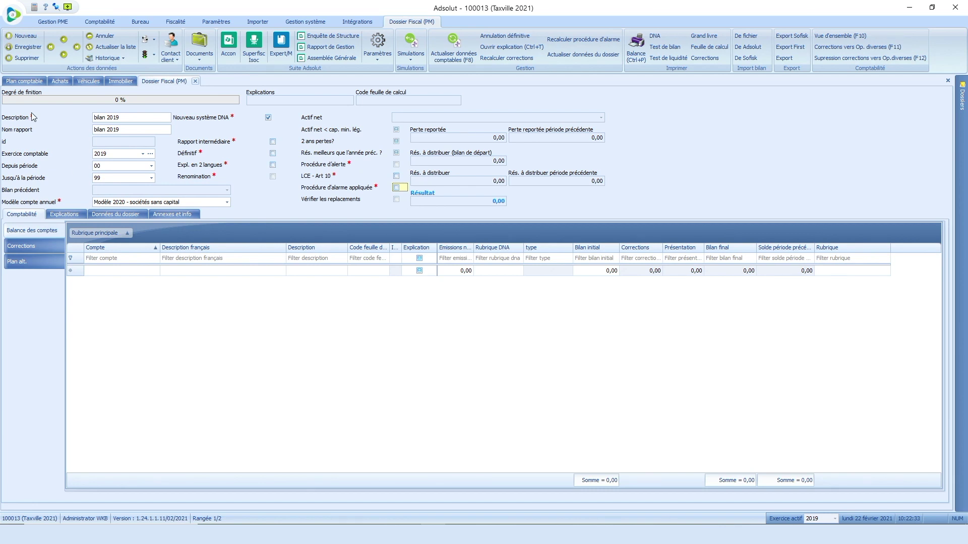
pyautogui.click(26, 47)
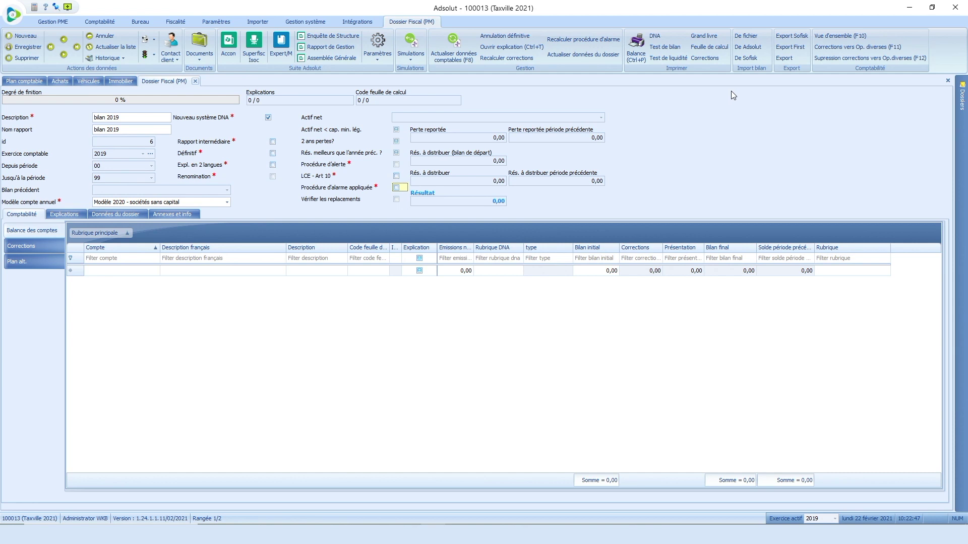
# Step: Cancel the file-based balance import and open Importer des données comptables instead
pyautogui.click(750, 37)
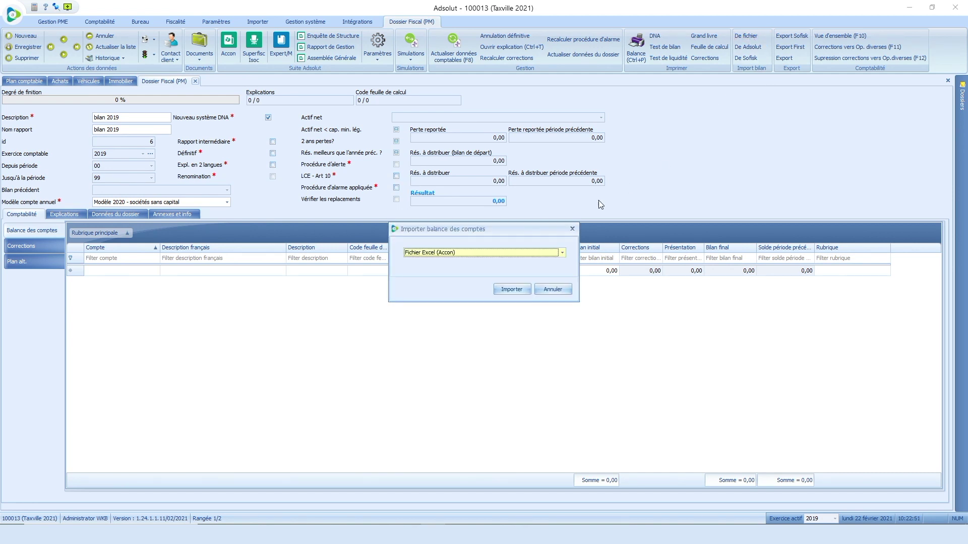
pyautogui.click(563, 252)
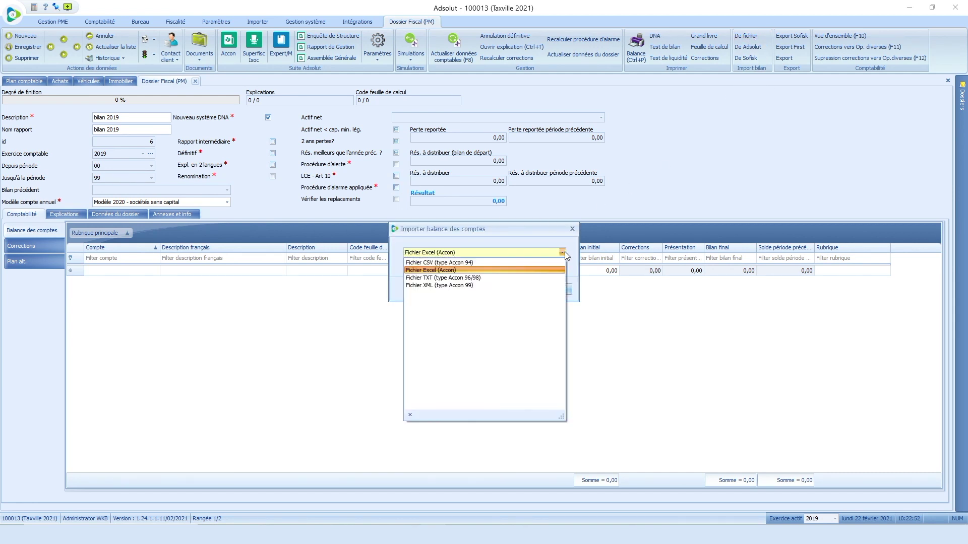
pyautogui.click(505, 269)
pyautogui.click(549, 291)
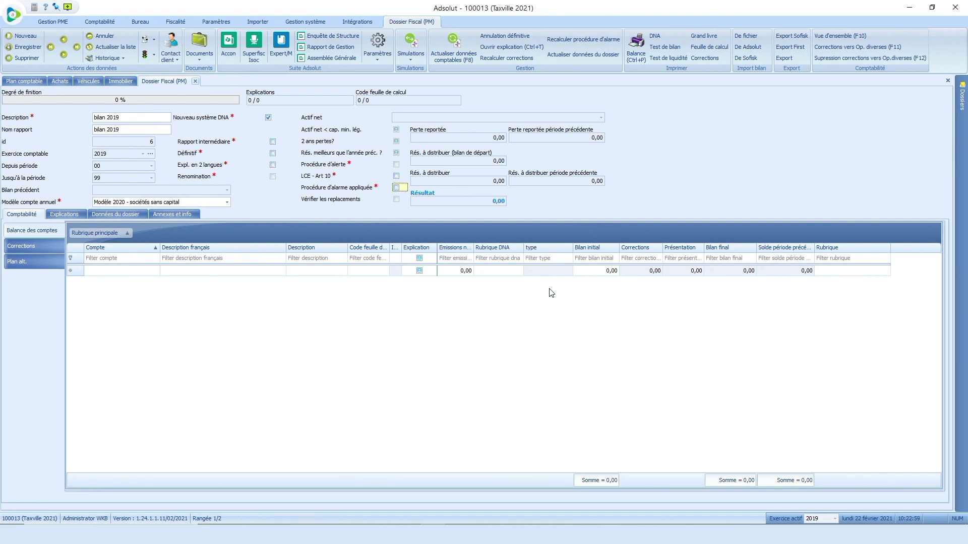
pyautogui.click(453, 54)
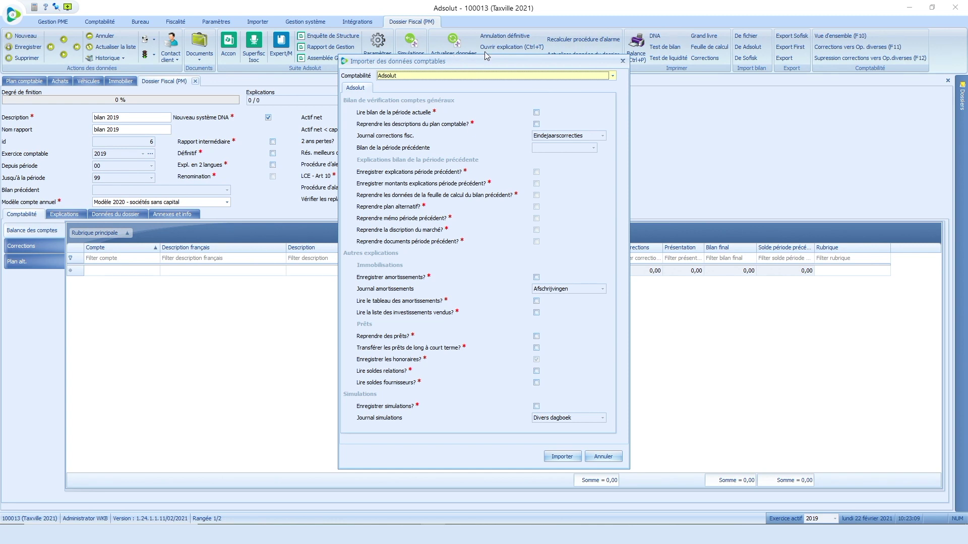
# Step: Import from Adsolut reading current balance and chart descriptions, with '2018 Final' as previous-period balance
pyautogui.click(612, 75)
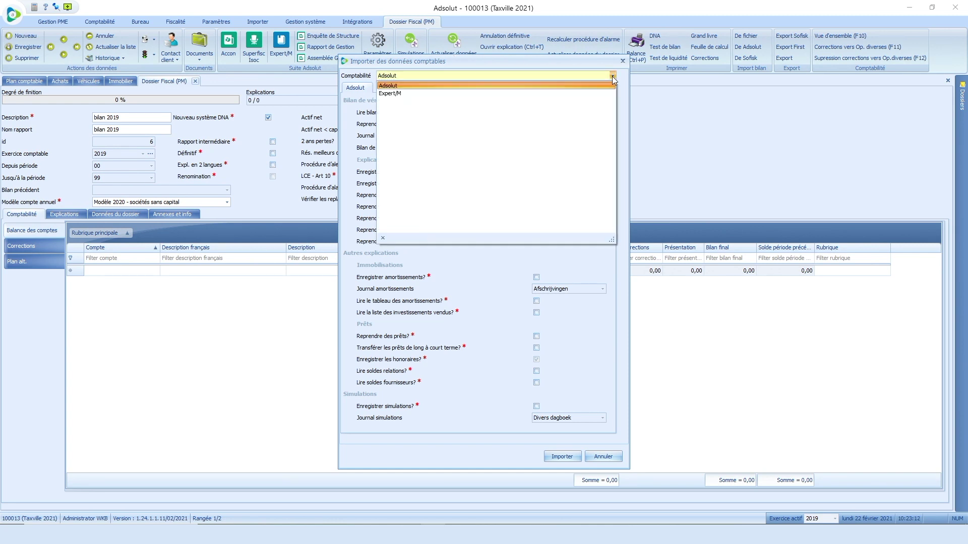
pyautogui.click(391, 87)
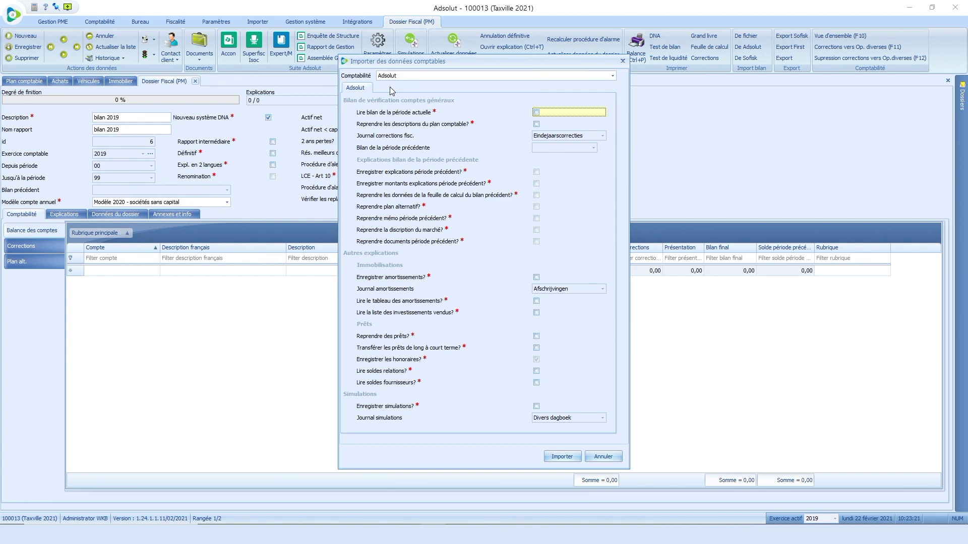
pyautogui.click(537, 115)
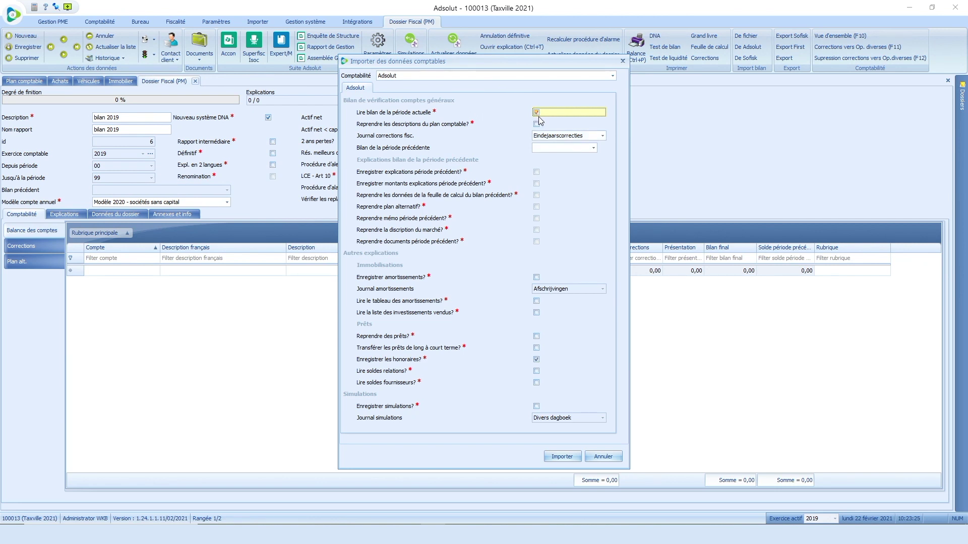
pyautogui.click(537, 125)
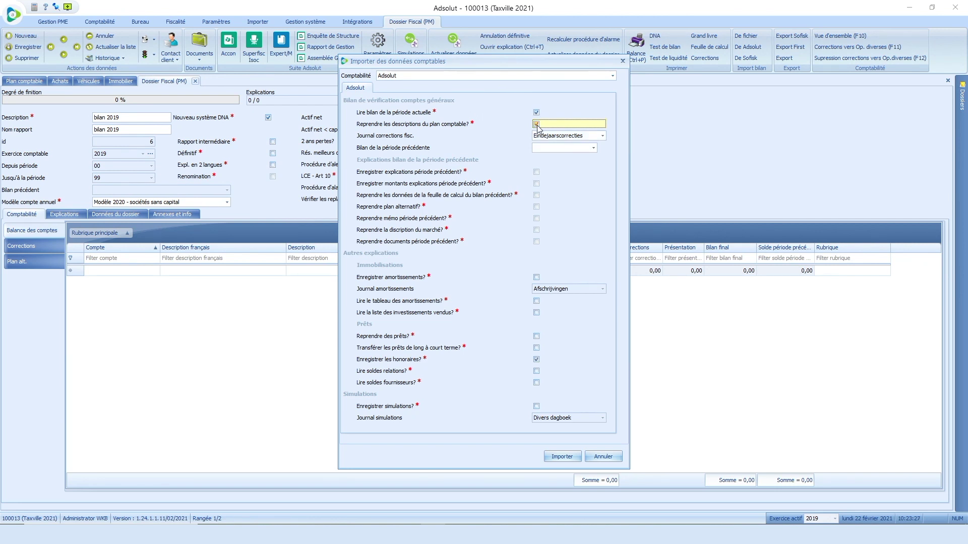
pyautogui.click(594, 151)
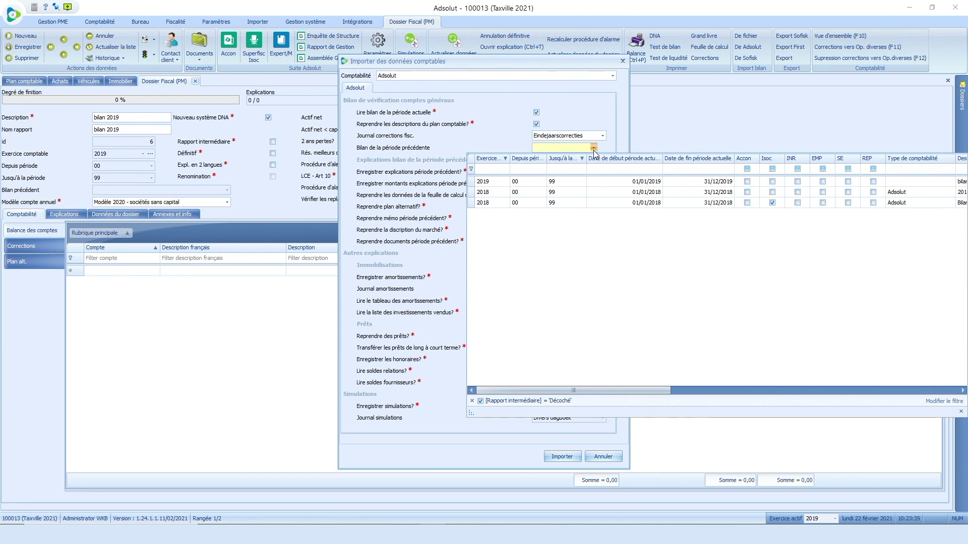
pyautogui.click(529, 194)
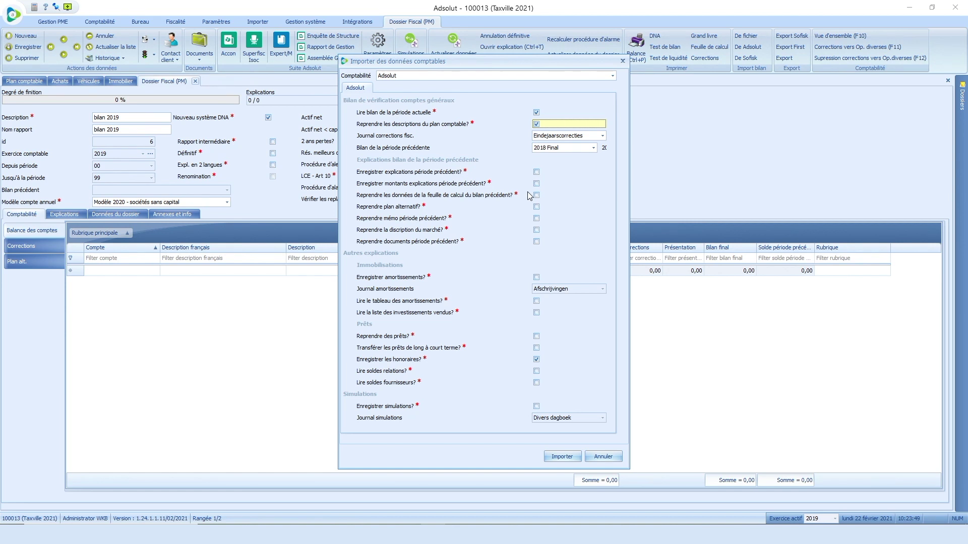
# Step: Tick all previous-period explanation options, from explanations and amounts through memo, market description and documents
pyautogui.click(536, 172)
pyautogui.click(536, 183)
pyautogui.click(537, 195)
pyautogui.click(536, 207)
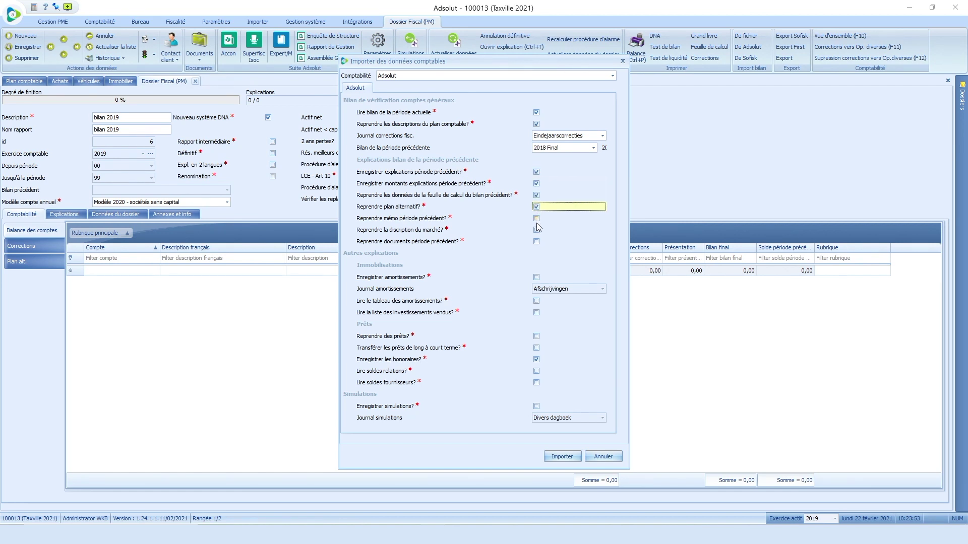
pyautogui.click(536, 218)
pyautogui.click(537, 230)
pyautogui.click(537, 242)
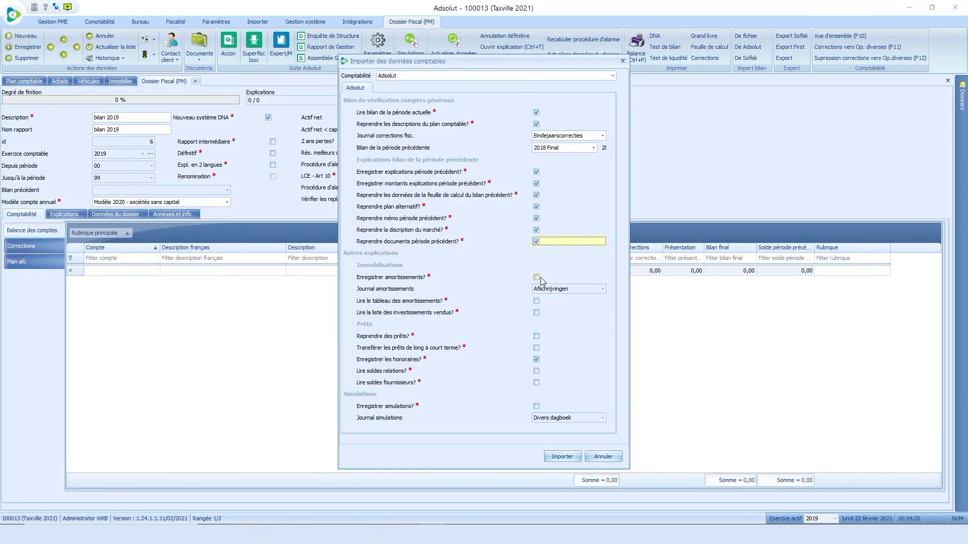
# Step: Tick depreciation, sold investments, loans, relation and supplier balances, and simulations
pyautogui.click(537, 276)
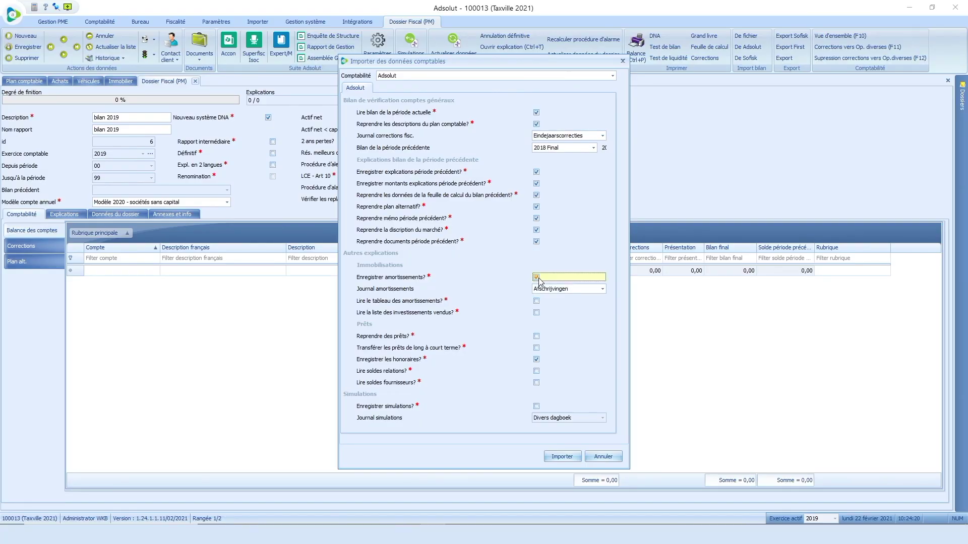
pyautogui.click(537, 314)
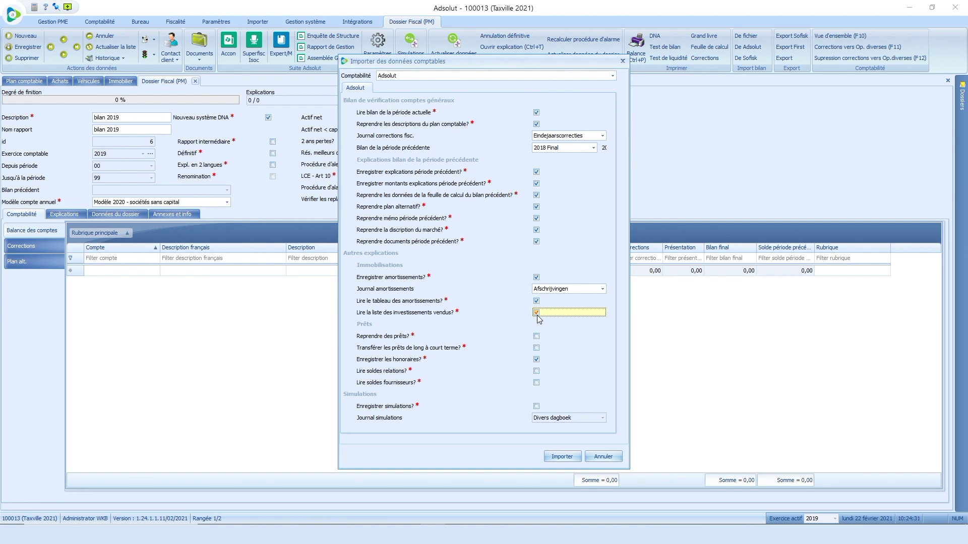
pyautogui.click(536, 336)
pyautogui.click(536, 347)
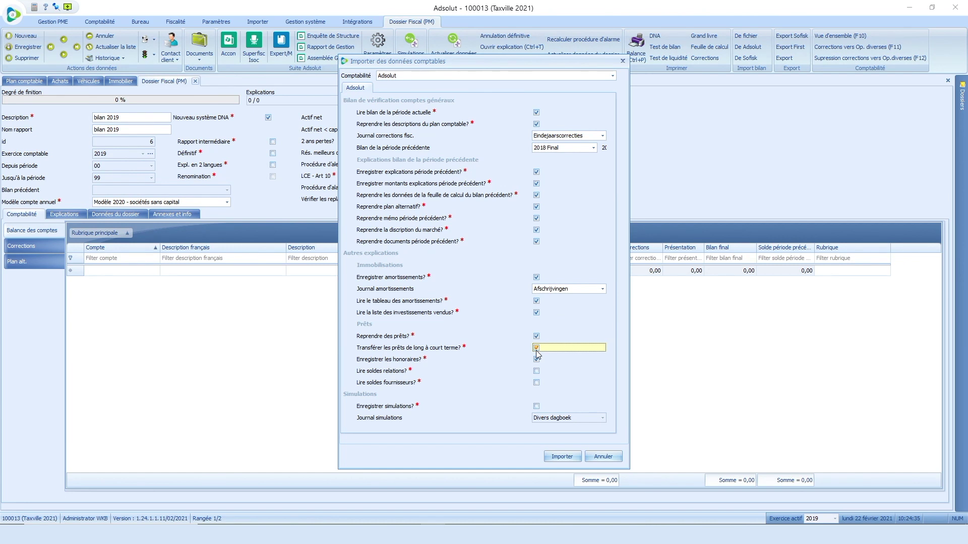
pyautogui.click(537, 373)
pyautogui.click(538, 384)
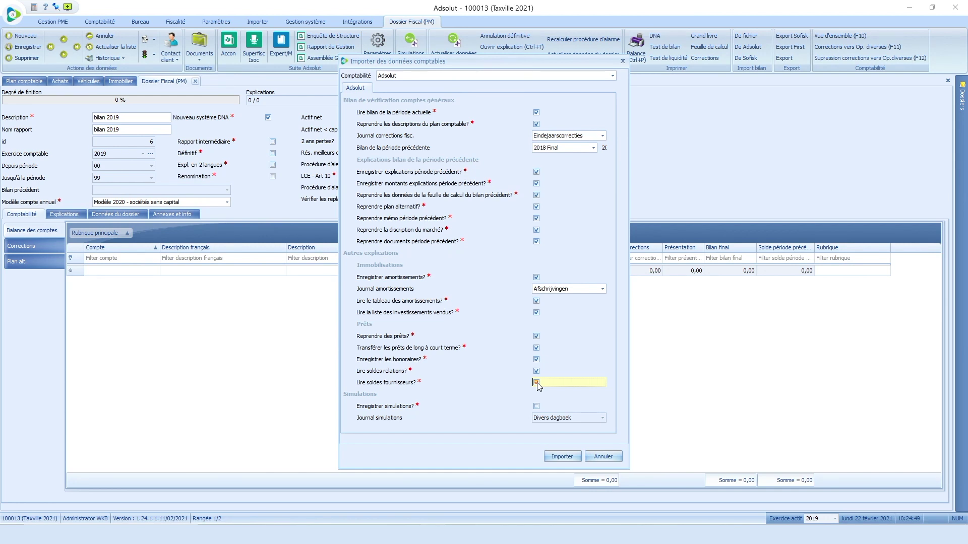
pyautogui.click(537, 407)
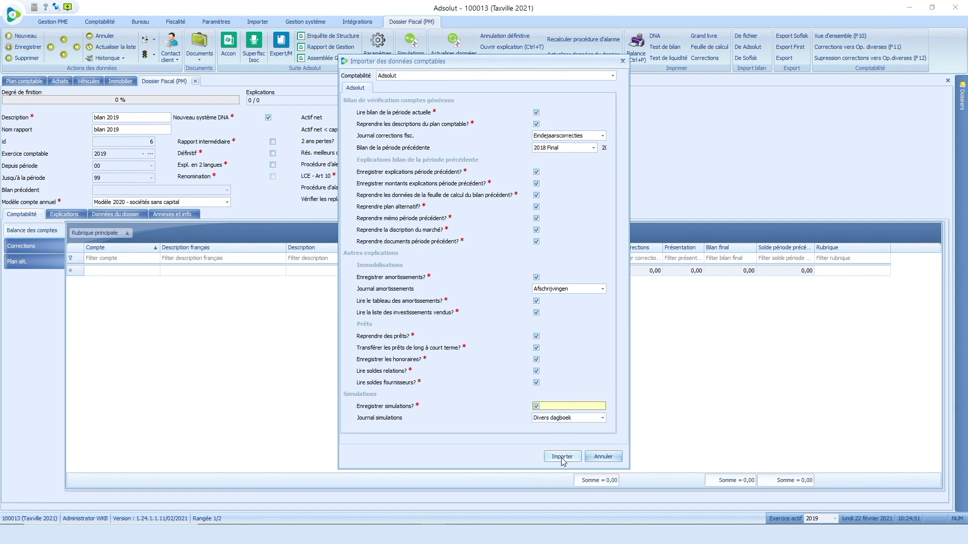
# Step: Import the 2019 accounting data and review the filled trial balance showing a 62.411,03 result
pyautogui.click(562, 457)
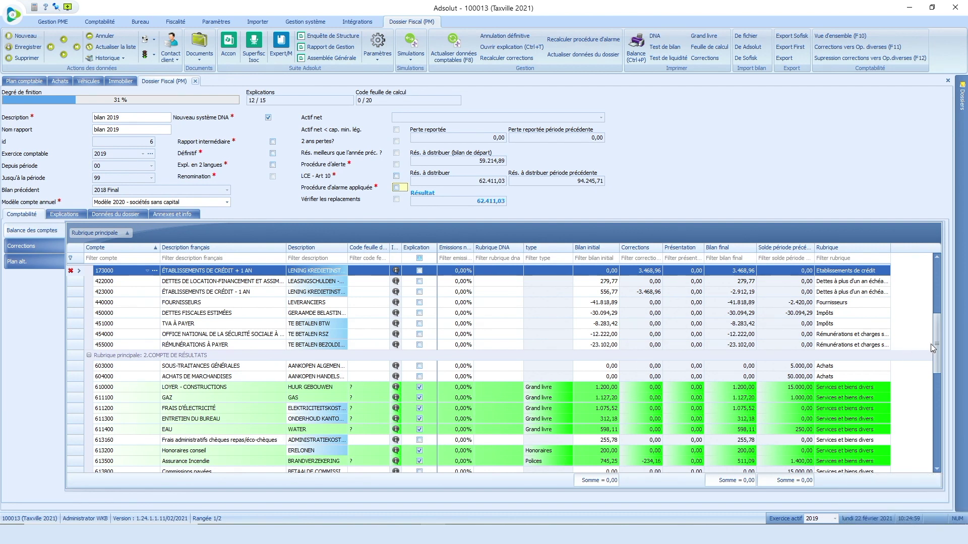
pyautogui.moveTo(938, 344); pyautogui.dragTo(928, 290)
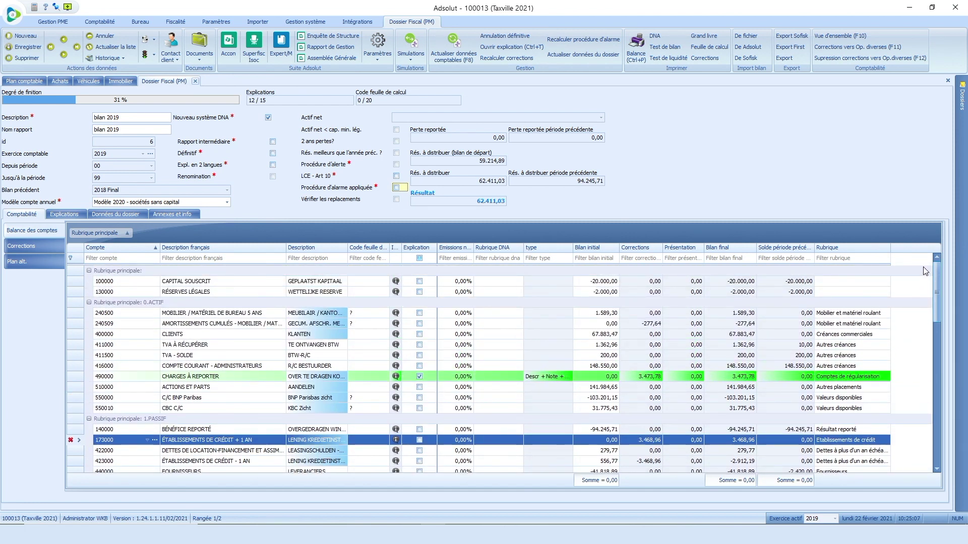
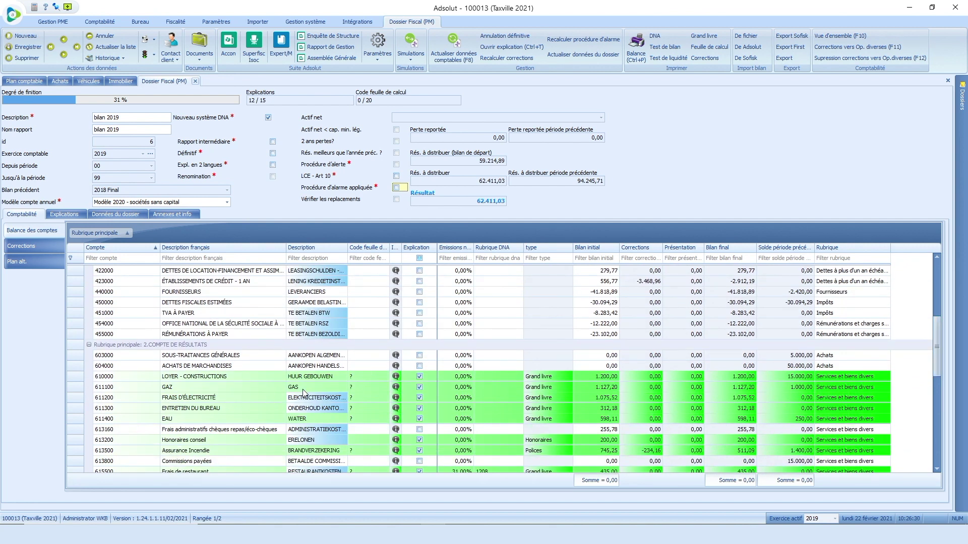
# Step: Update the GAZ description of account 611100 and save its explanation
pyautogui.click(304, 390)
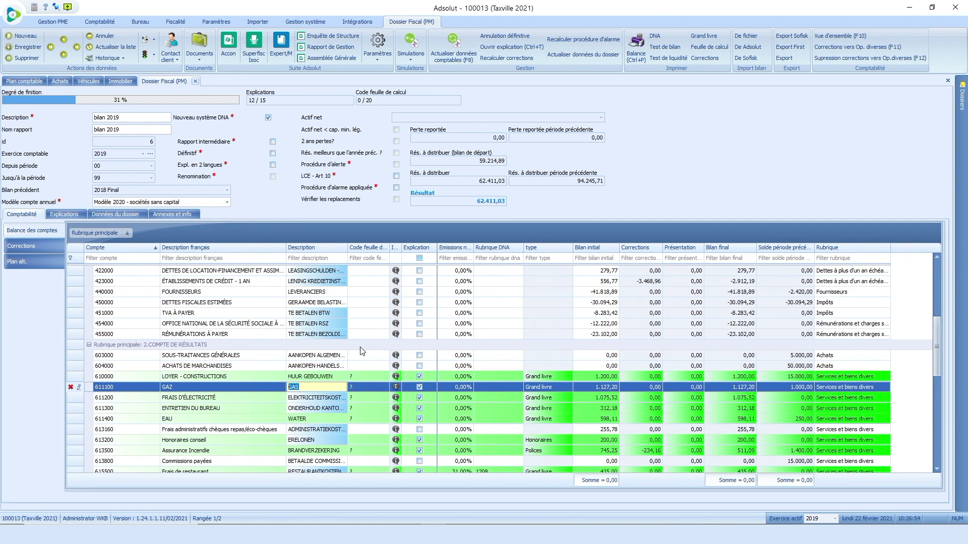
pyautogui.click(501, 47)
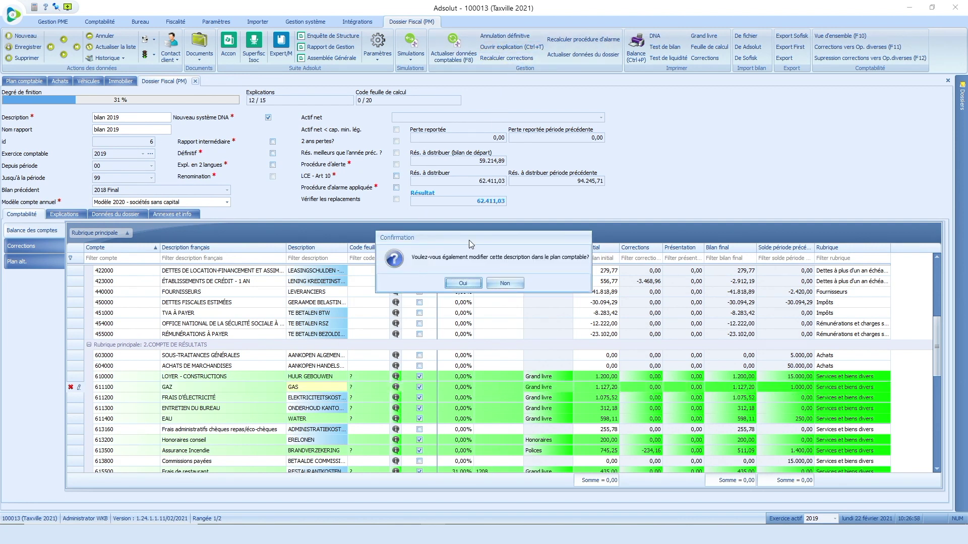
pyautogui.click(463, 284)
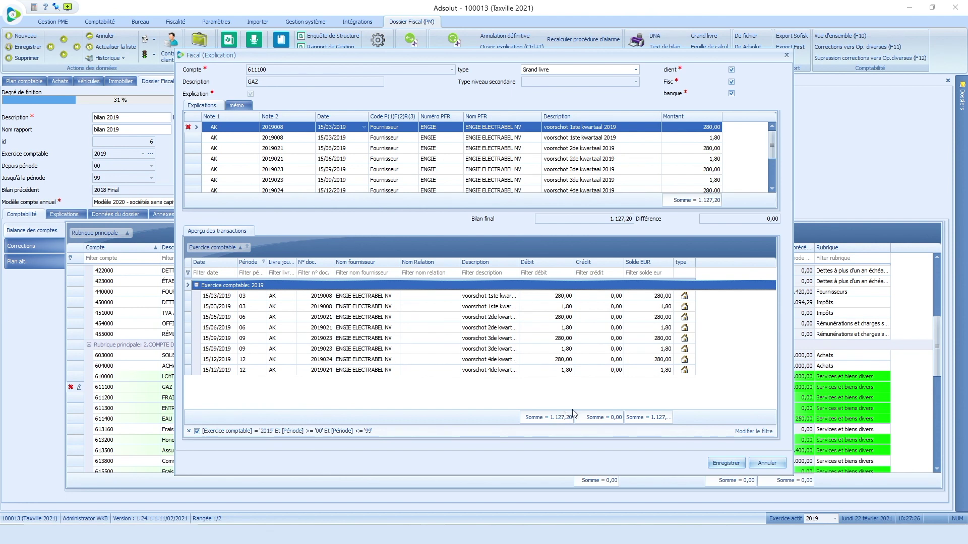
pyautogui.click(726, 463)
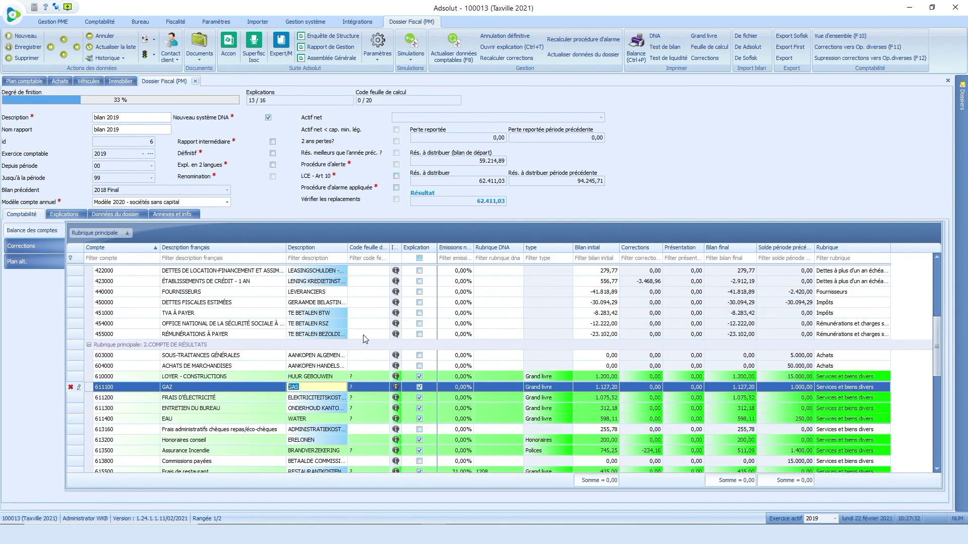
# Step: Set the worksheet code of account 611100 to OK
pyautogui.click(360, 389)
pyautogui.click(376, 388)
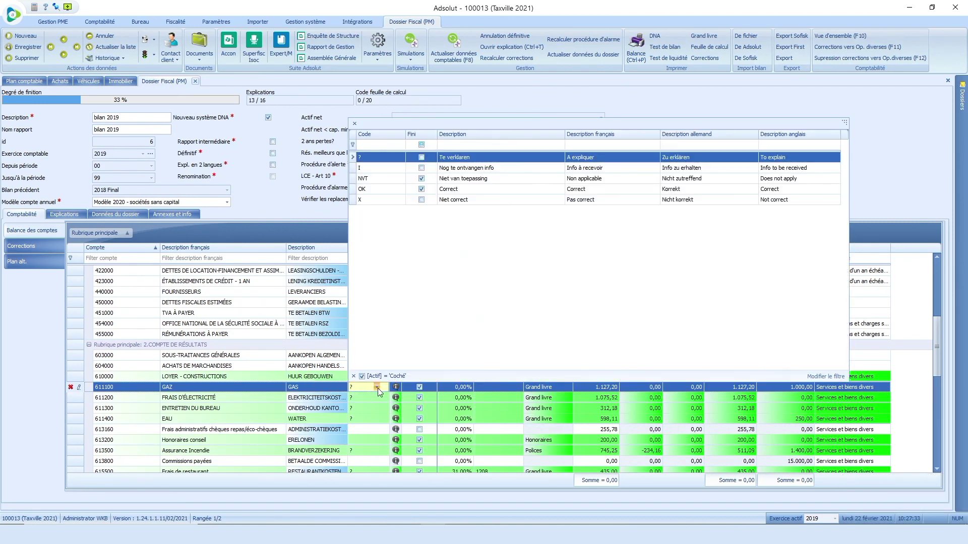
pyautogui.click(391, 193)
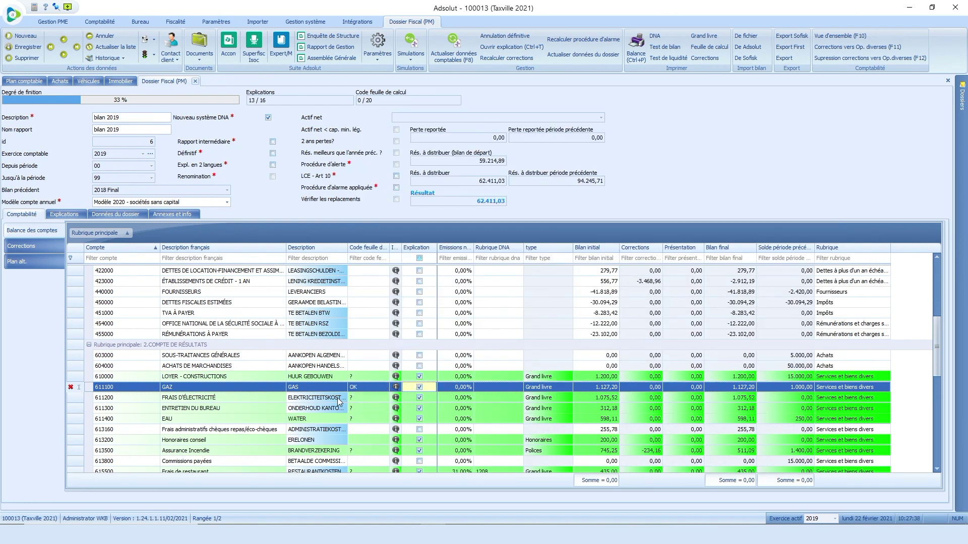
pyautogui.click(358, 399)
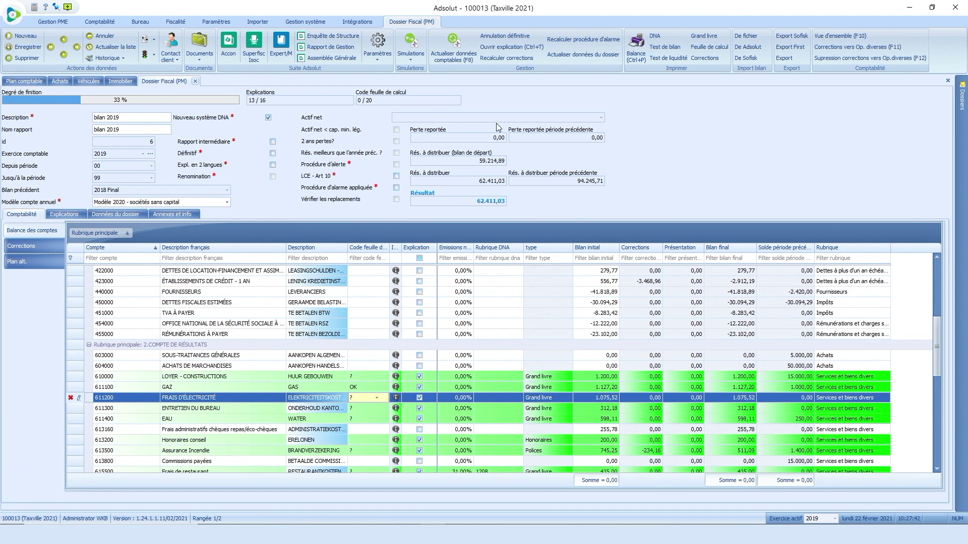
# Step: Save the explanation for 611200 Frais d'électricité and set its worksheet code to OK
pyautogui.click(507, 48)
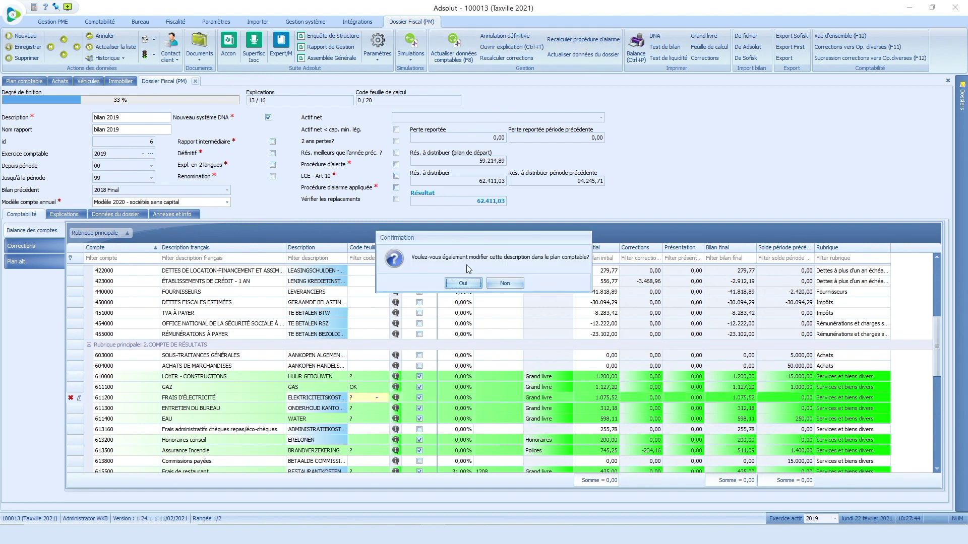
pyautogui.click(466, 283)
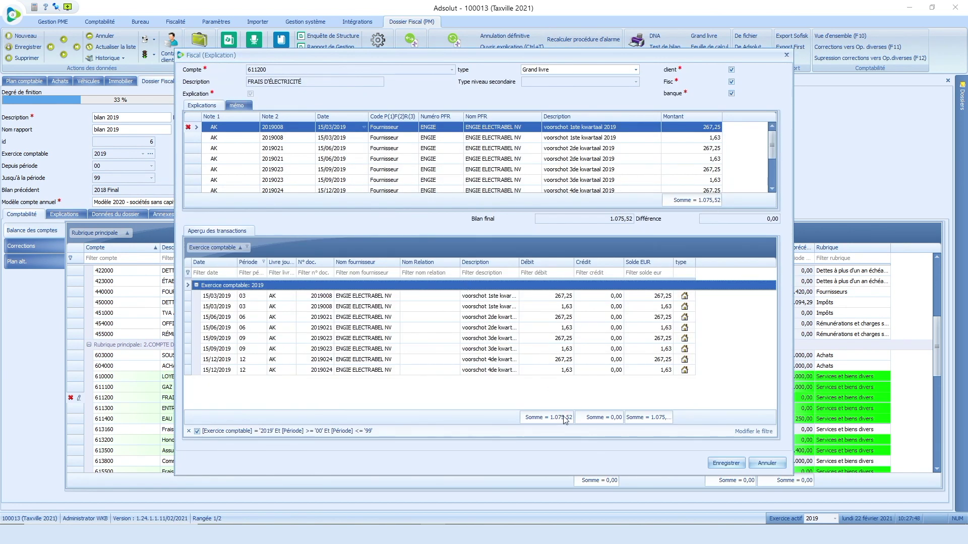
pyautogui.click(721, 464)
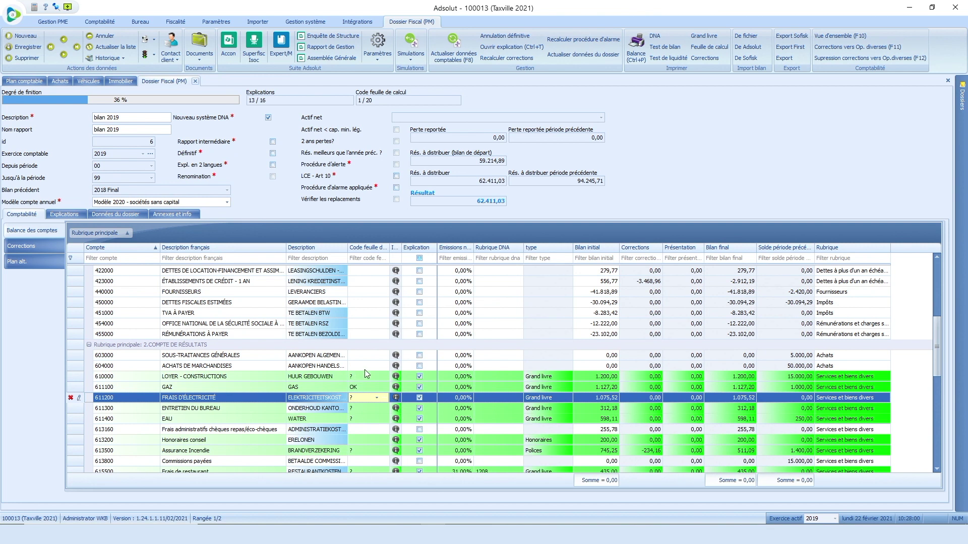
pyautogui.click(377, 397)
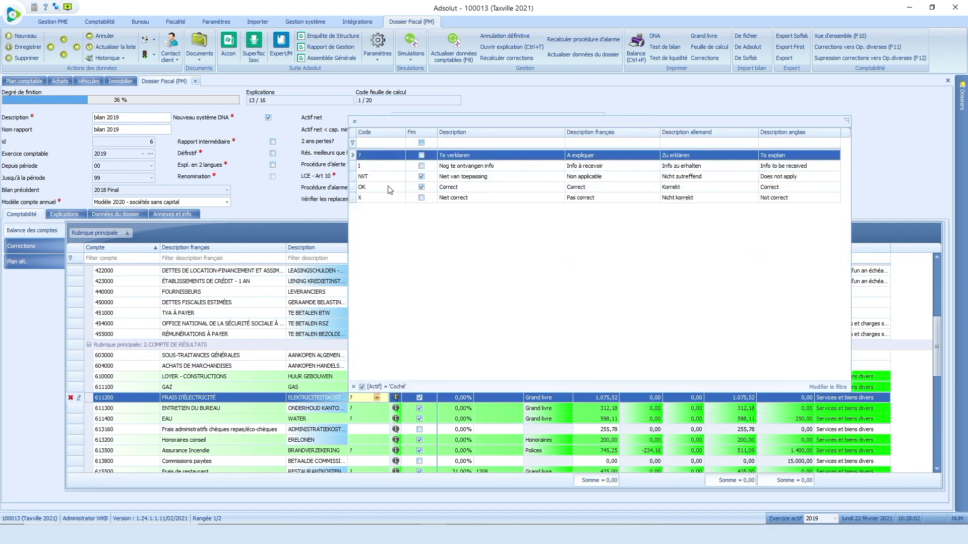
pyautogui.click(390, 188)
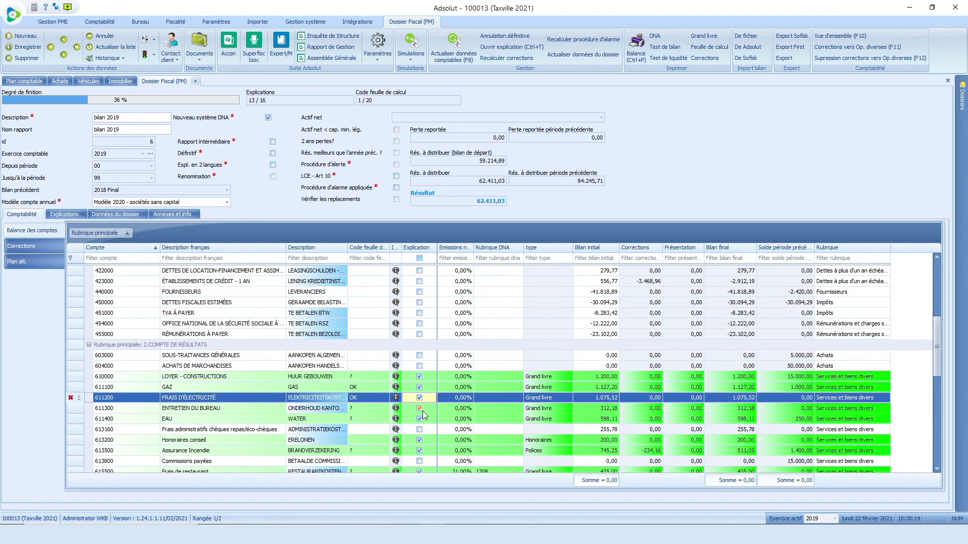
pyautogui.click(365, 258)
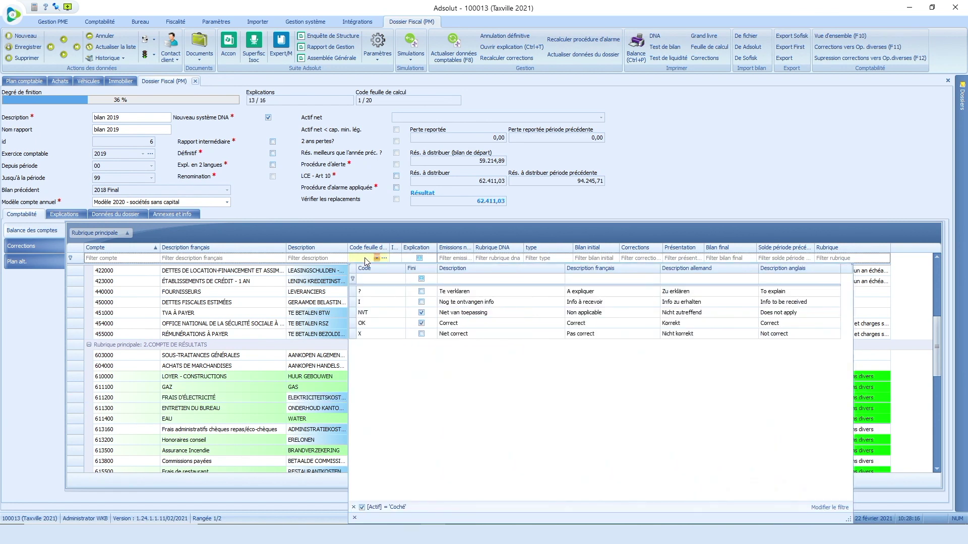
# Step: Filter the balance on worksheet code '?' to list the six unresolved accounts
pyautogui.click(369, 292)
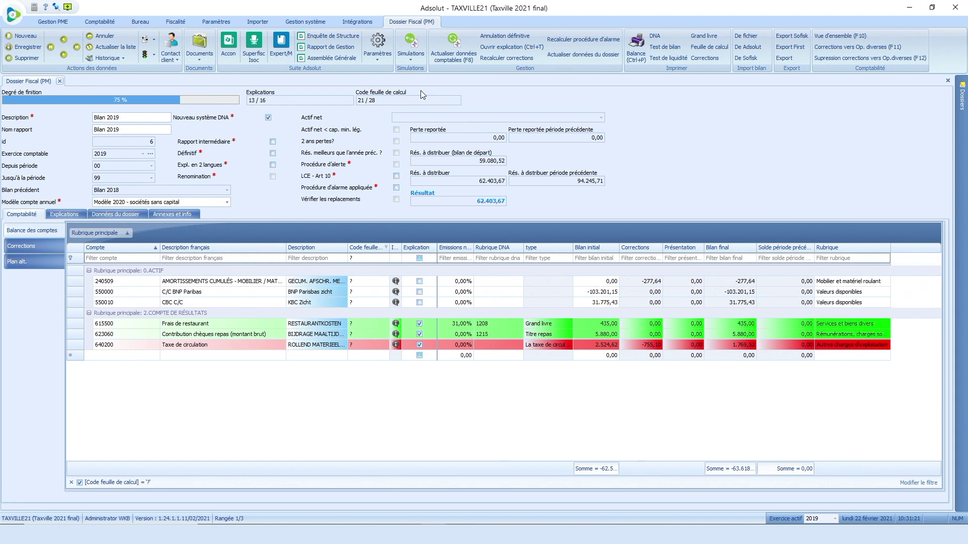
# Step: Save the 435,00 explanation for 615500 Frais de restaurant and set its code to OK
pyautogui.click(361, 328)
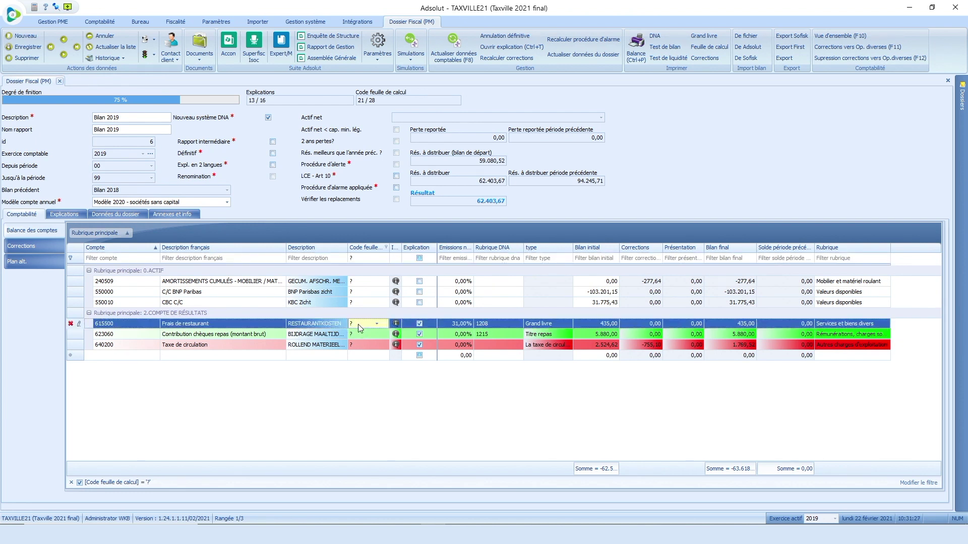
pyautogui.click(505, 47)
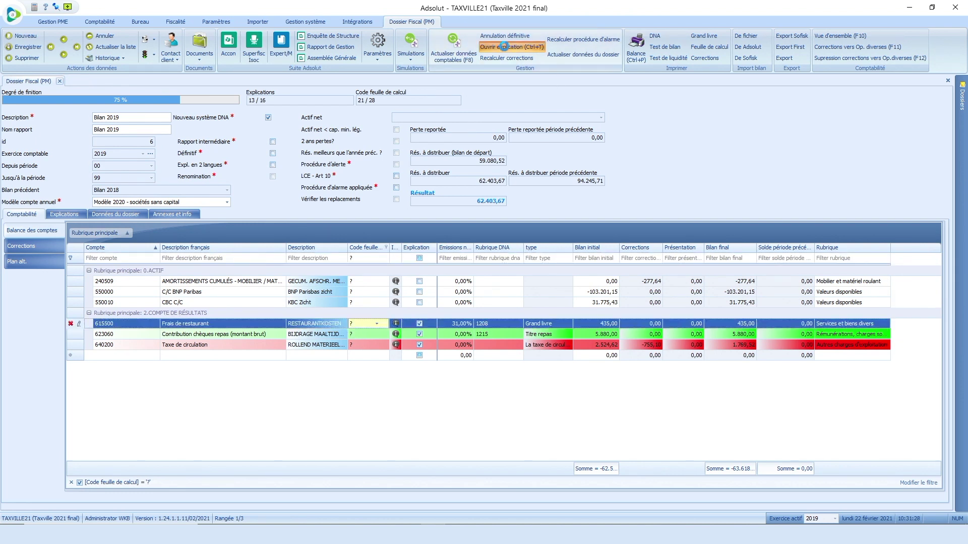
pyautogui.click(462, 283)
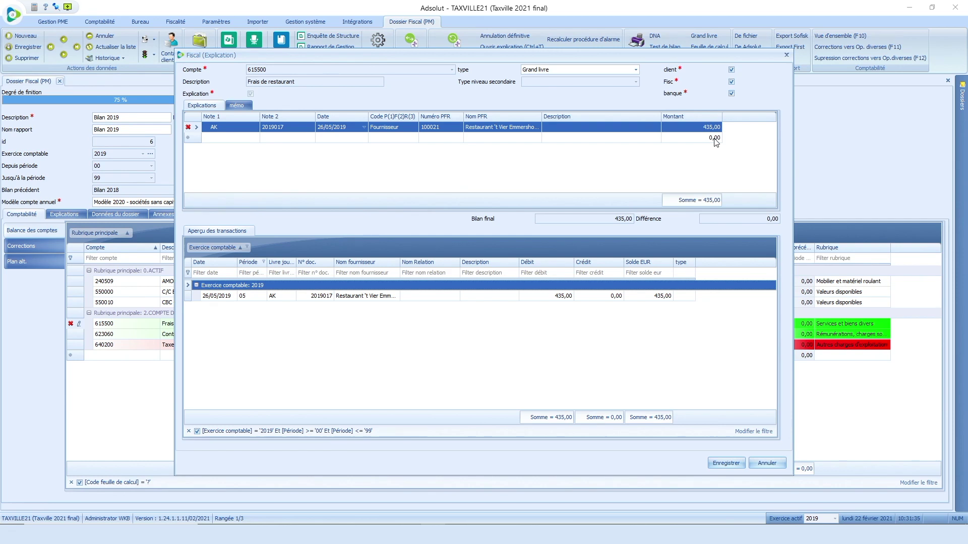
pyautogui.click(726, 464)
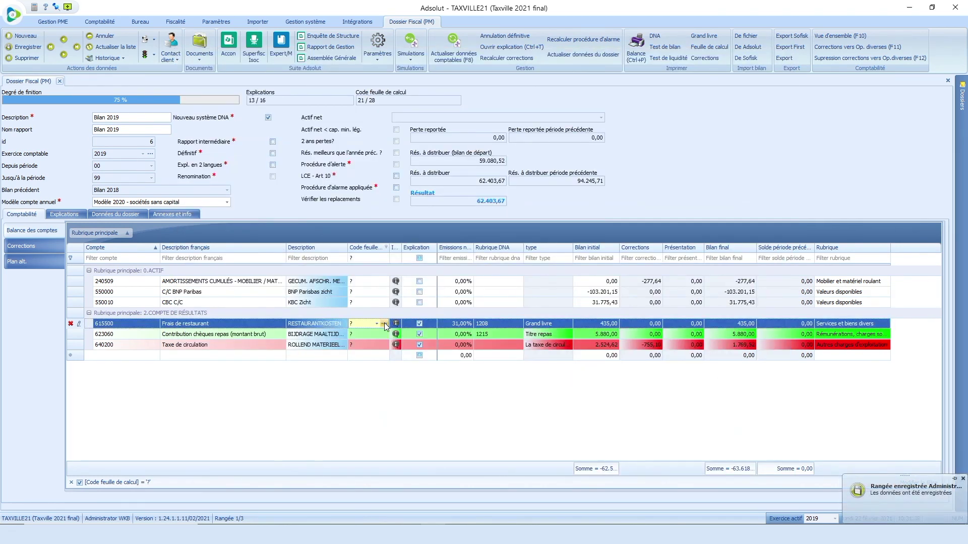
pyautogui.click(384, 324)
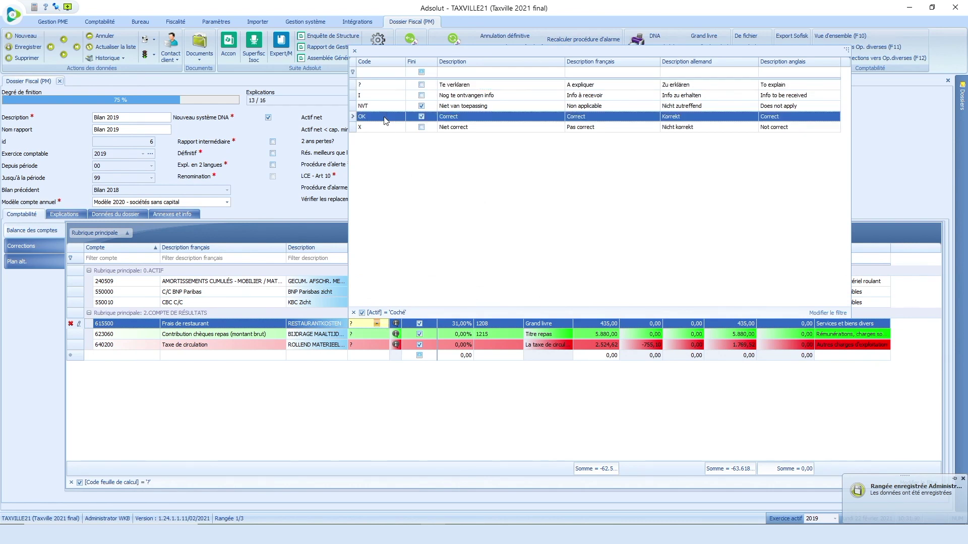
pyautogui.click(384, 121)
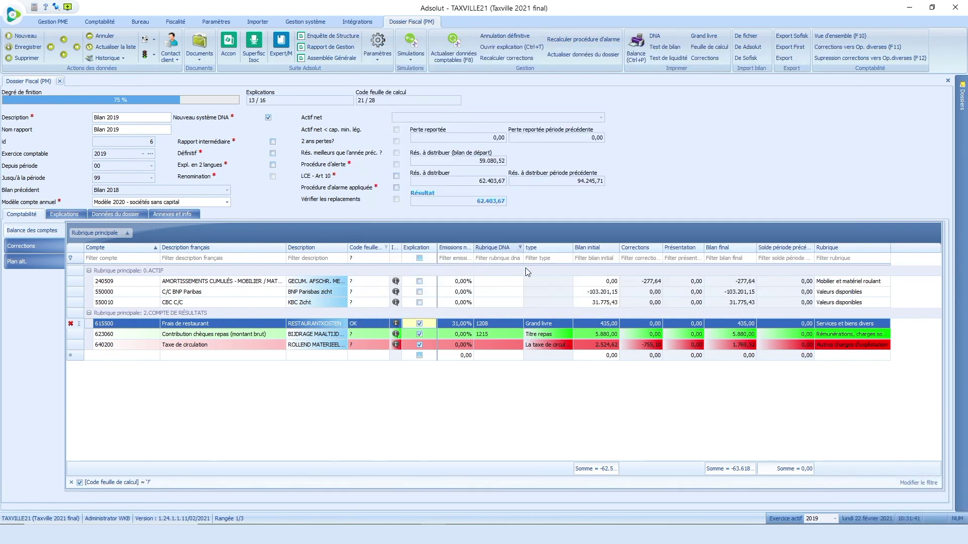
pyautogui.click(370, 334)
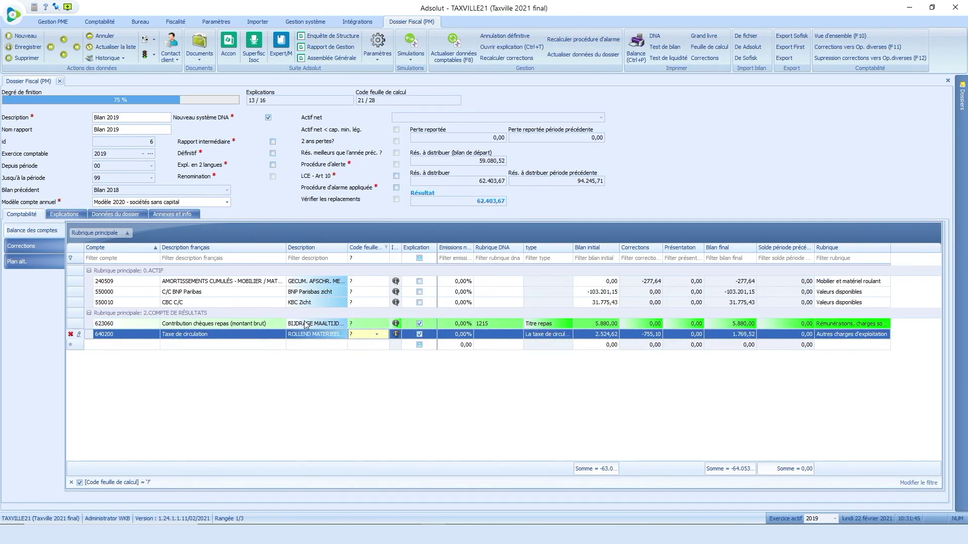
# Step: Open the explanation for 623060, showing the 5.880,00 Titre repas line
pyautogui.click(247, 324)
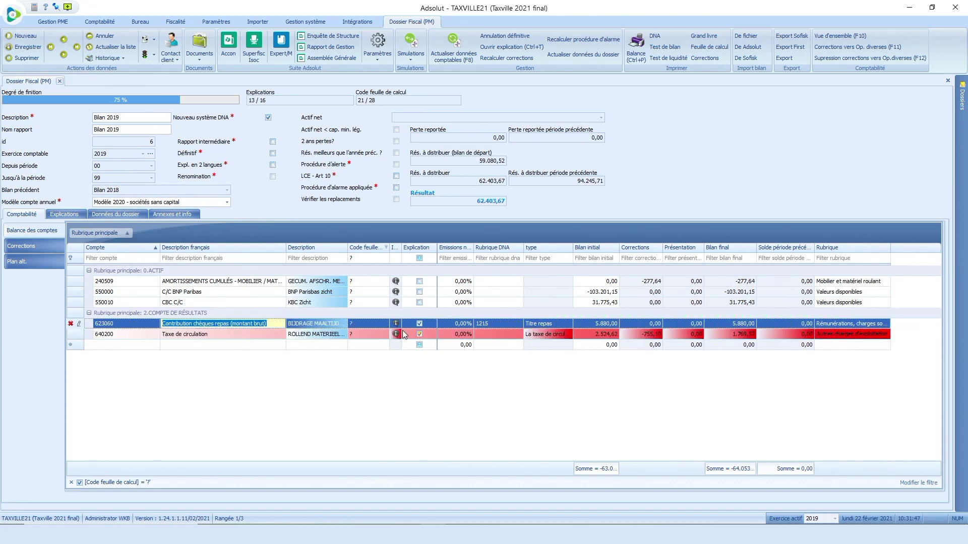
pyautogui.click(373, 323)
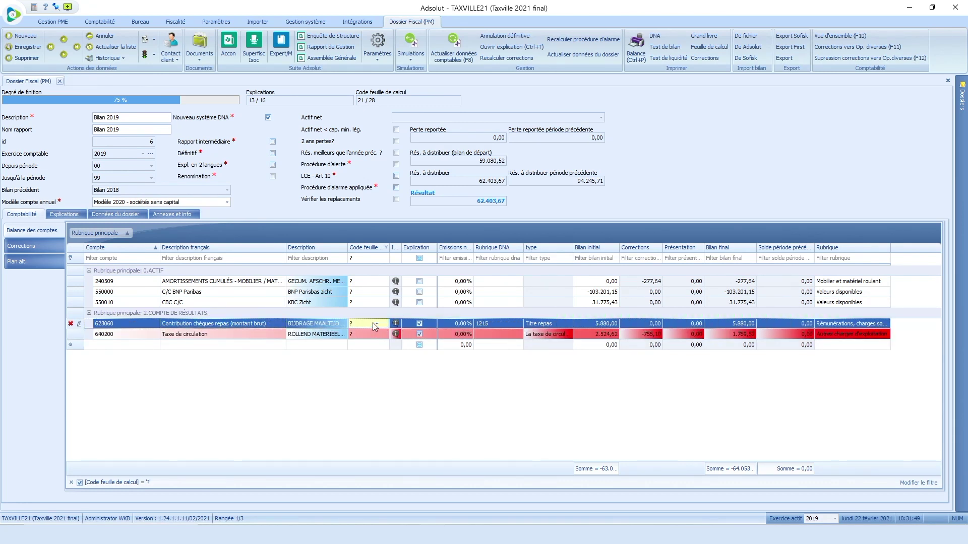
pyautogui.click(511, 49)
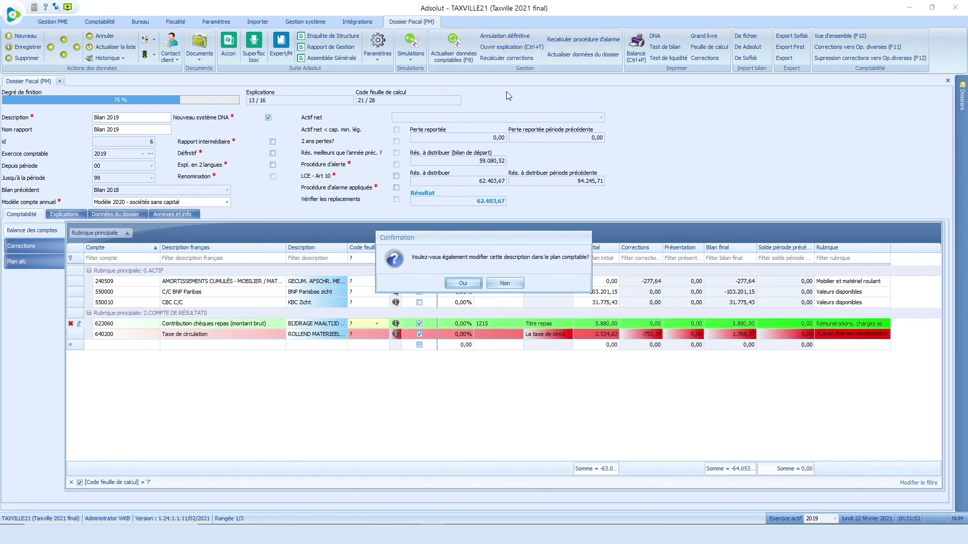
pyautogui.click(471, 283)
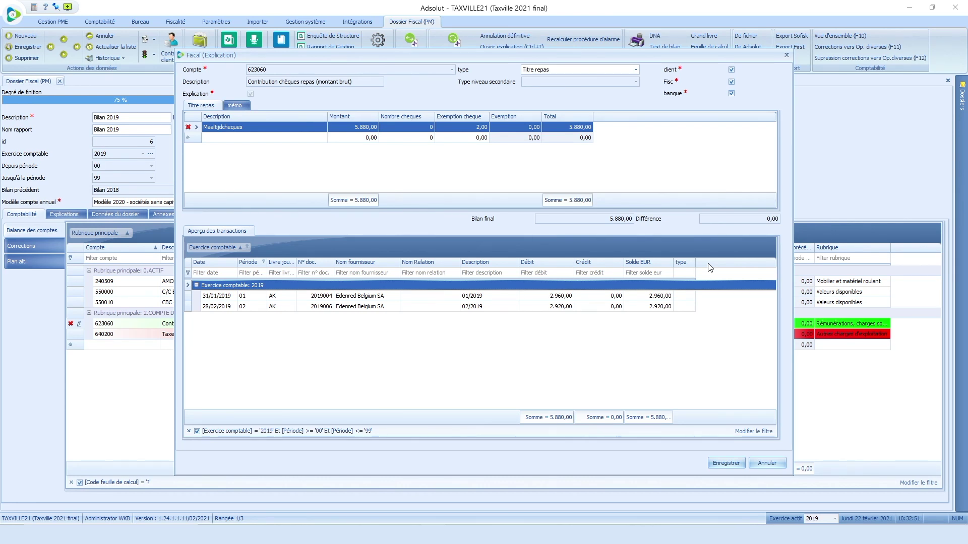
# Step: Add the Quantité column to the 623060 transactions grid
pyautogui.rightClick(710, 267)
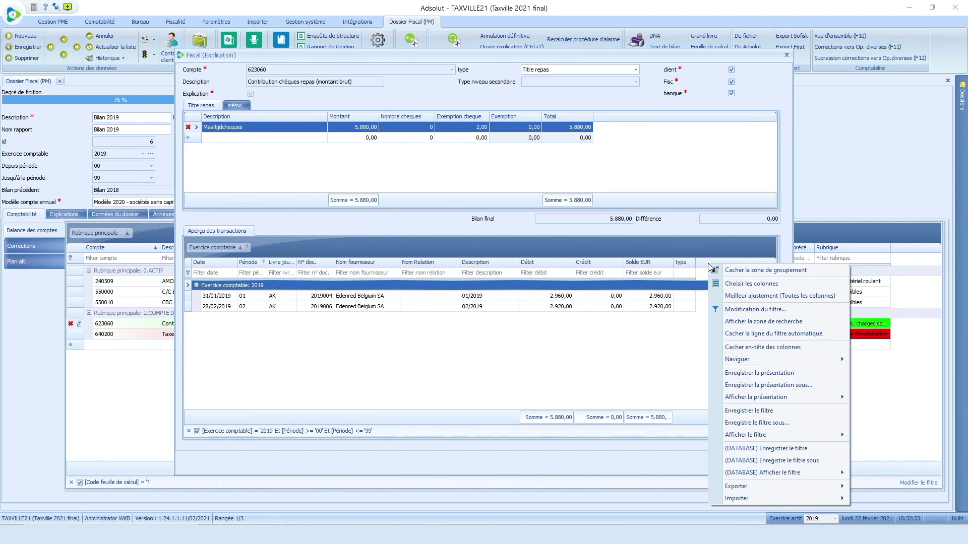
pyautogui.click(736, 285)
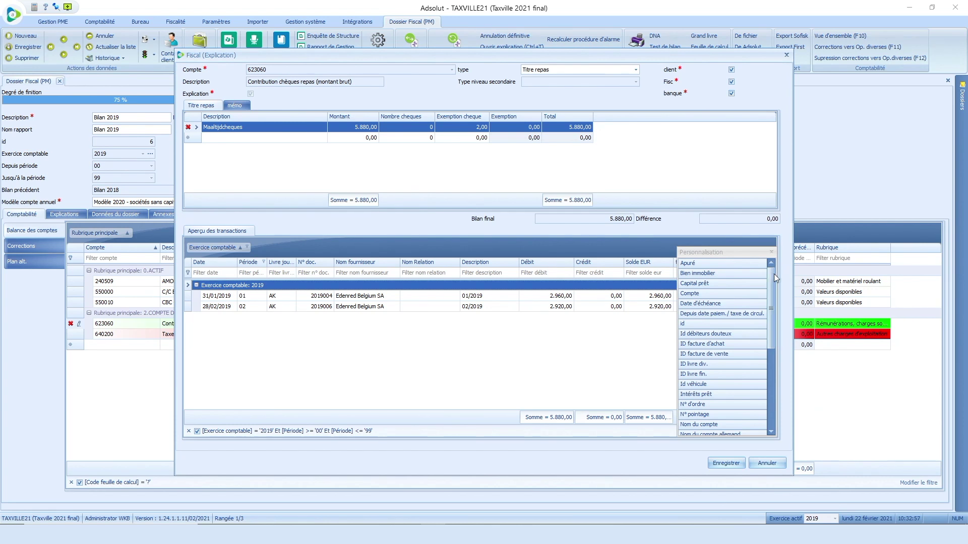
pyautogui.moveTo(771, 278); pyautogui.dragTo(751, 348)
pyautogui.doubleClick(697, 393)
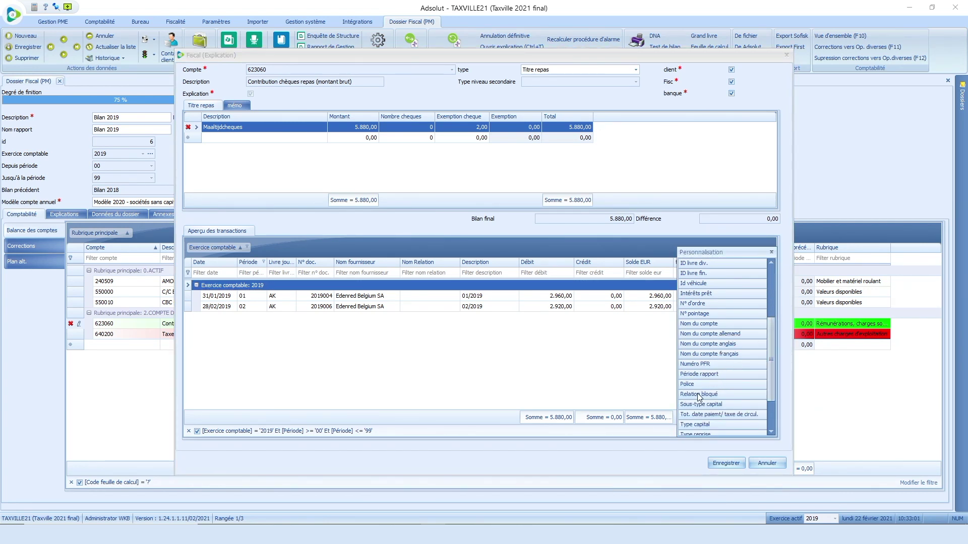
pyautogui.click(772, 252)
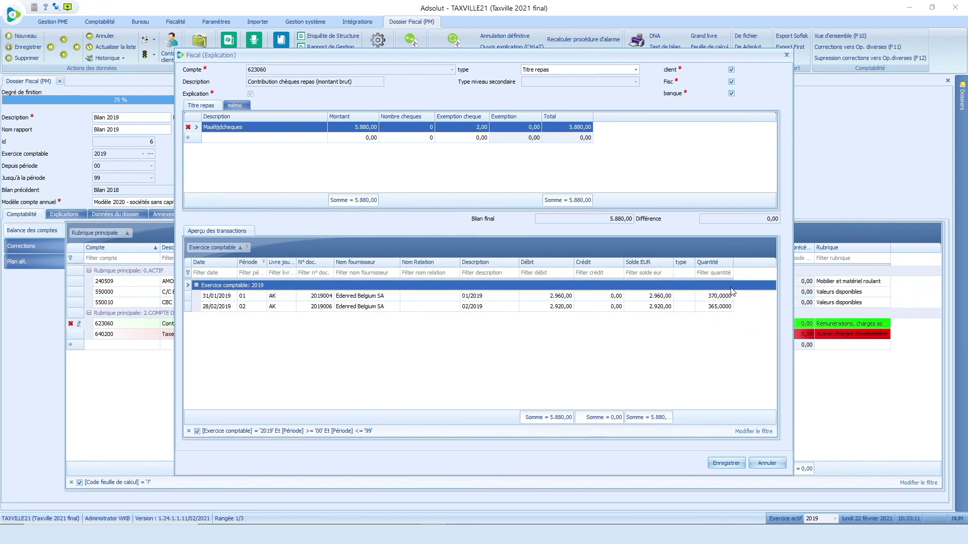
# Step: Show the Quantité column sum, 735,0000, and widen the column to read it
pyautogui.rightClick(719, 418)
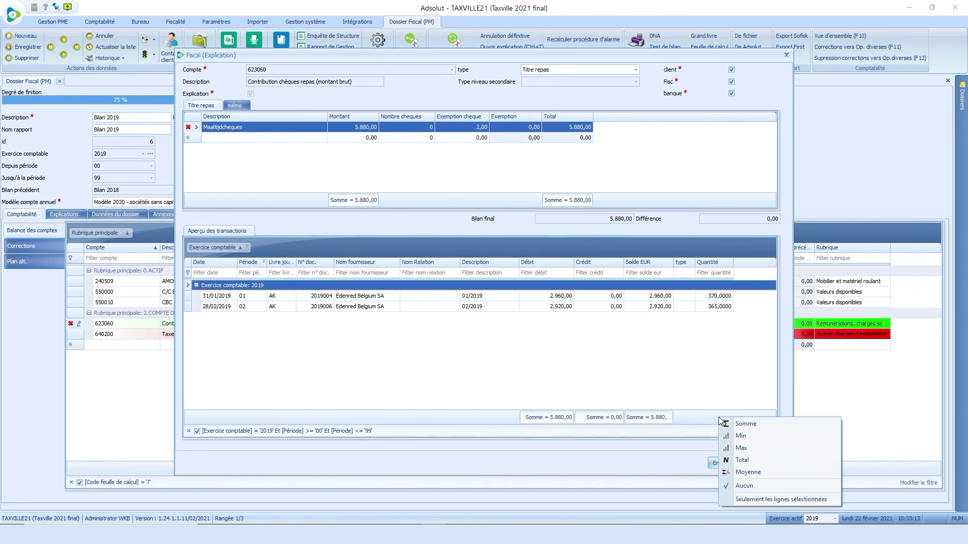
pyautogui.click(730, 424)
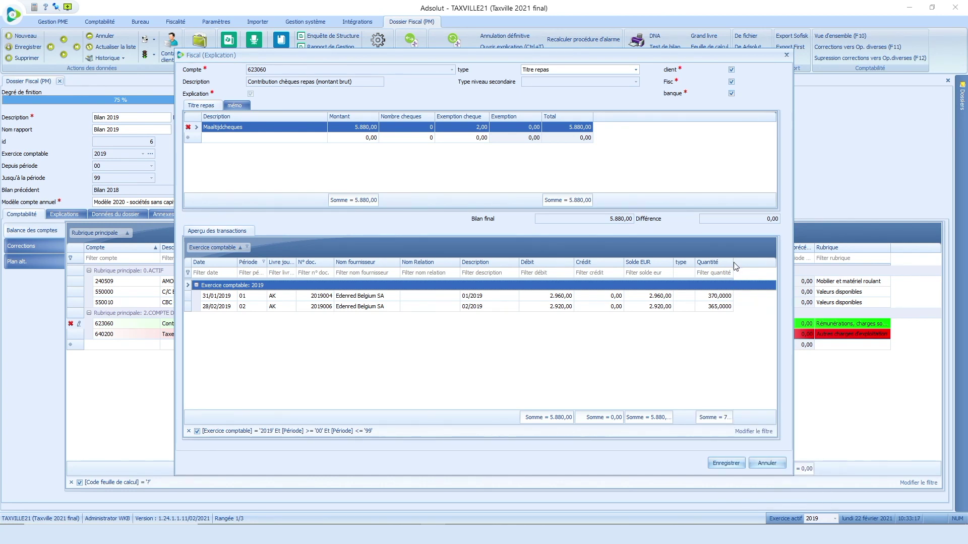
pyautogui.moveTo(734, 263); pyautogui.dragTo(750, 265)
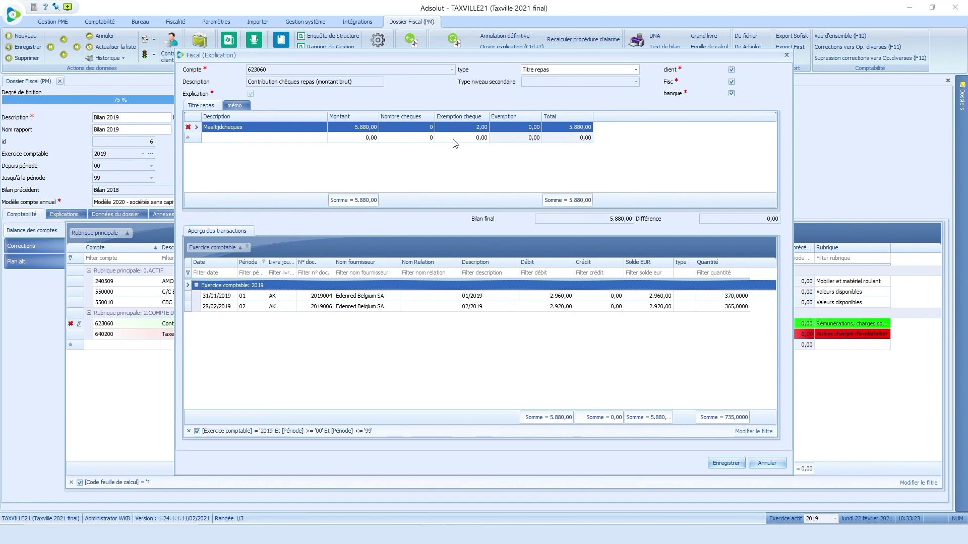
# Step: Enter 735 meal vouchers in Nombre cheques and save the explanation
pyautogui.click(413, 124)
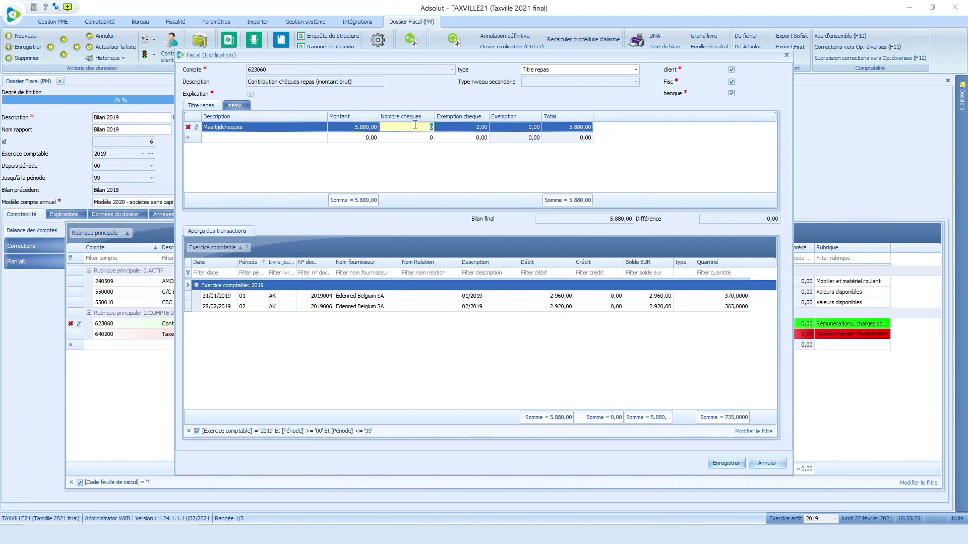
pyautogui.write('735')
pyautogui.press('Tab')
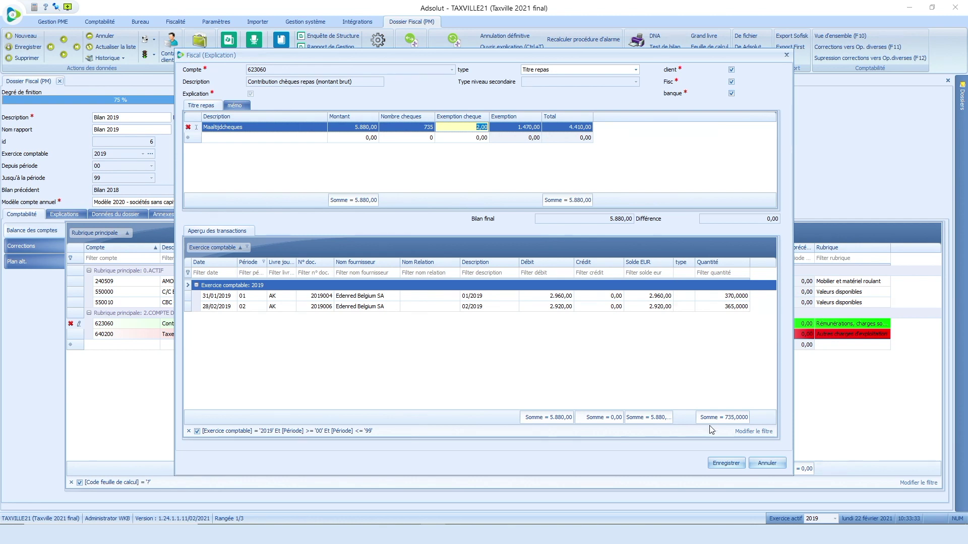
pyautogui.click(726, 463)
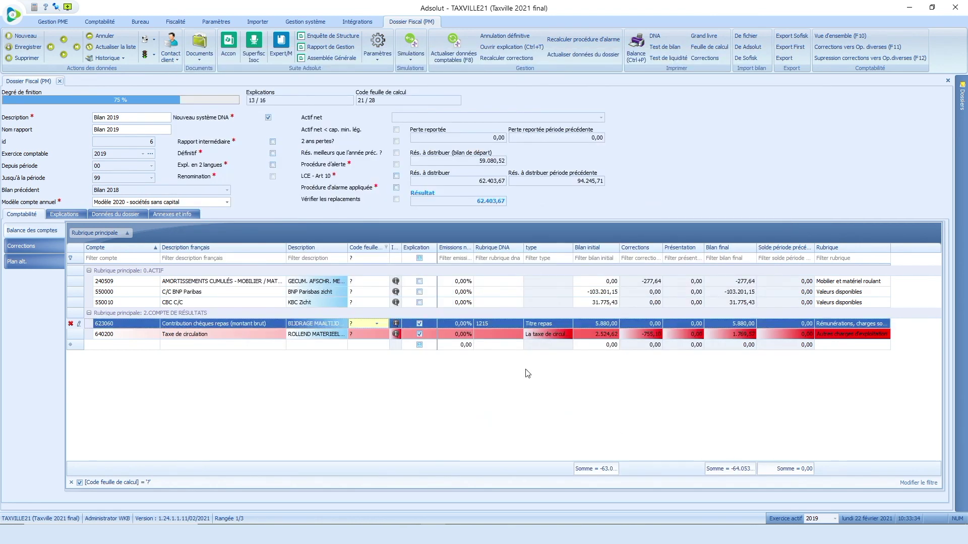
# Step: Set account 623060's worksheet code to OK
pyautogui.click(377, 325)
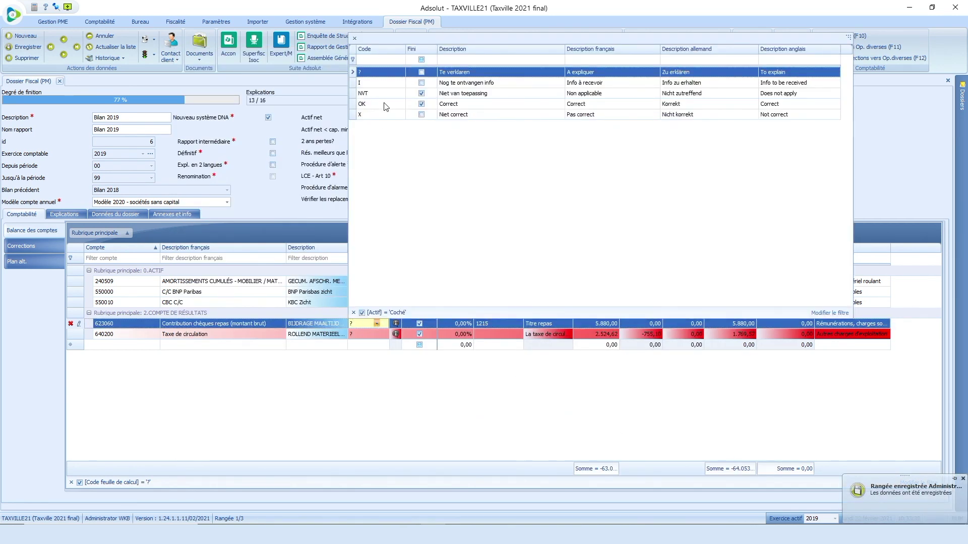
pyautogui.click(384, 106)
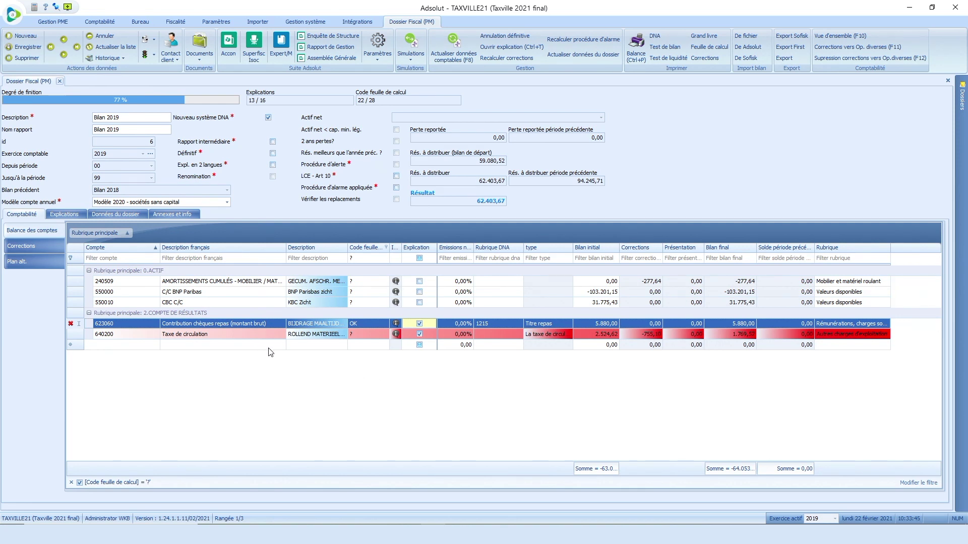
pyautogui.click(361, 337)
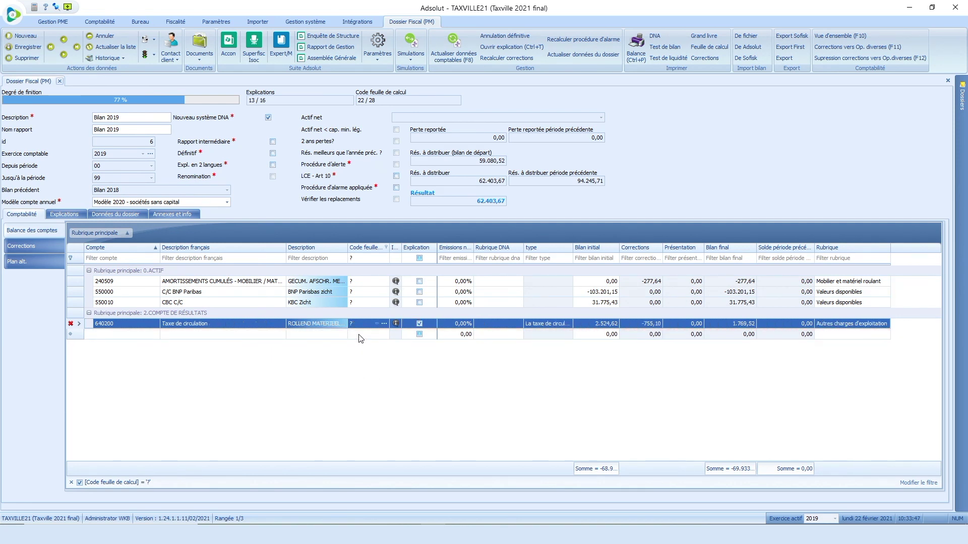
# Step: Open the 640200 Taxe de circulation explanation and its 25/03/2019 invoice 2019007
pyautogui.click(516, 49)
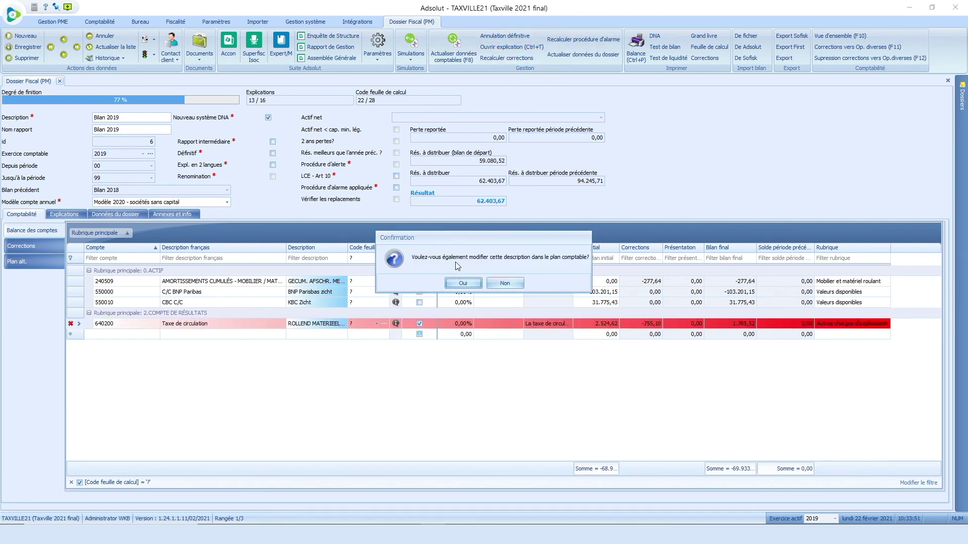
pyautogui.click(463, 282)
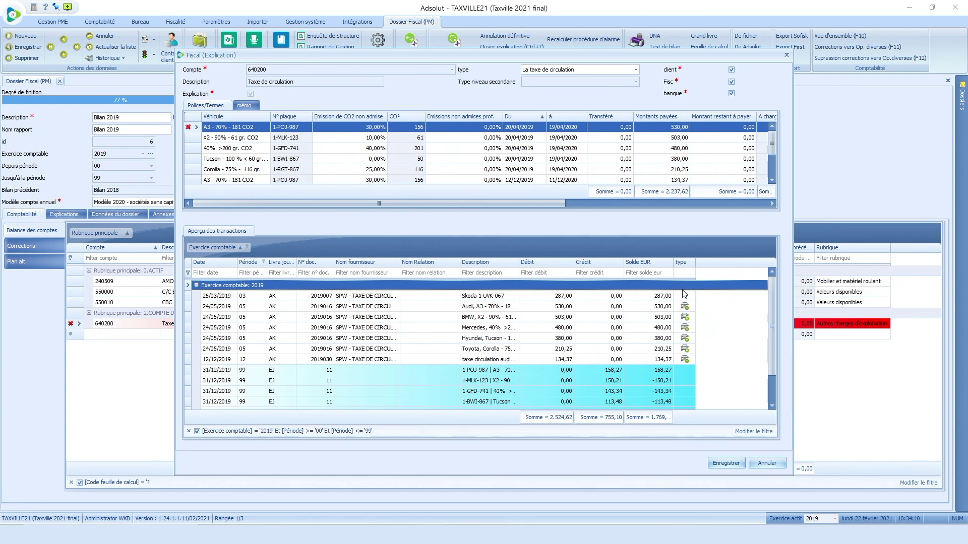
pyautogui.doubleClick(561, 296)
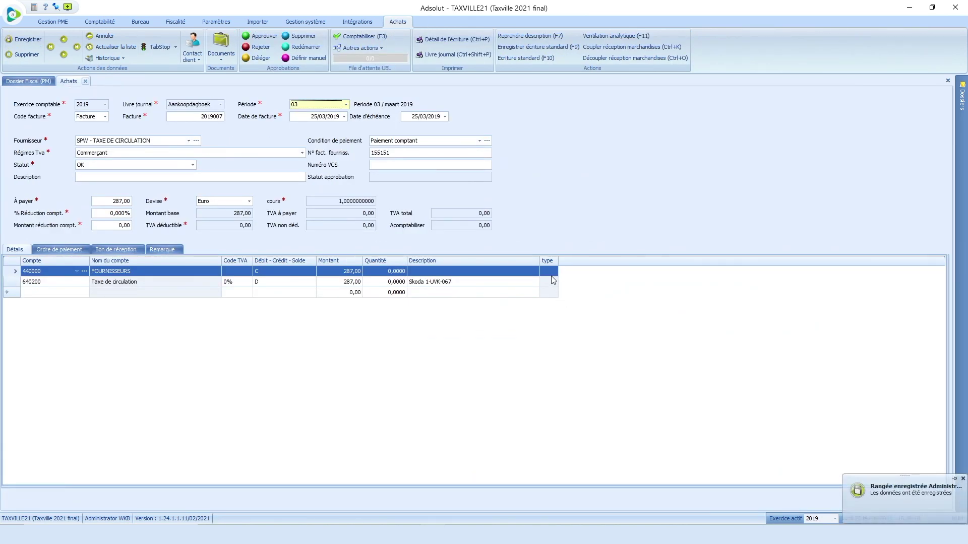
pyautogui.click(447, 288)
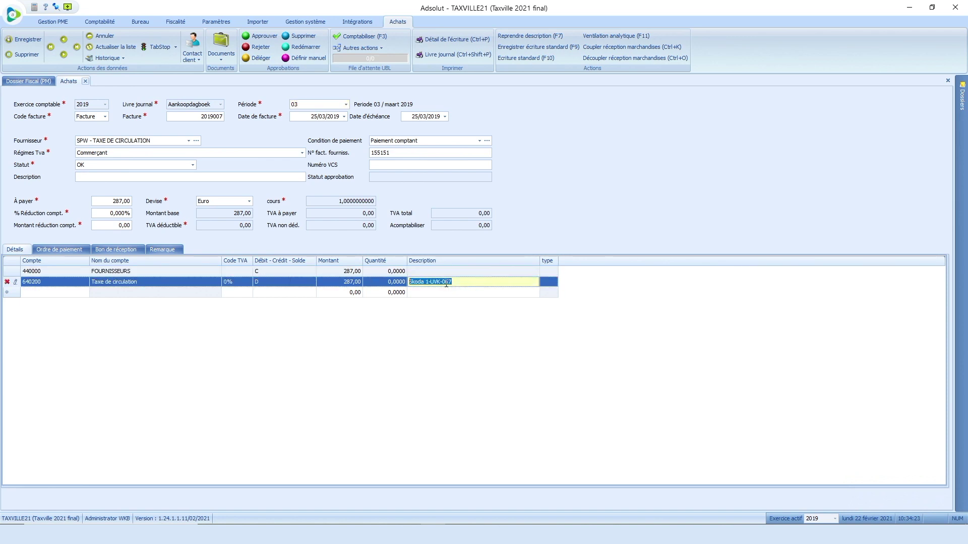
pyautogui.click(550, 283)
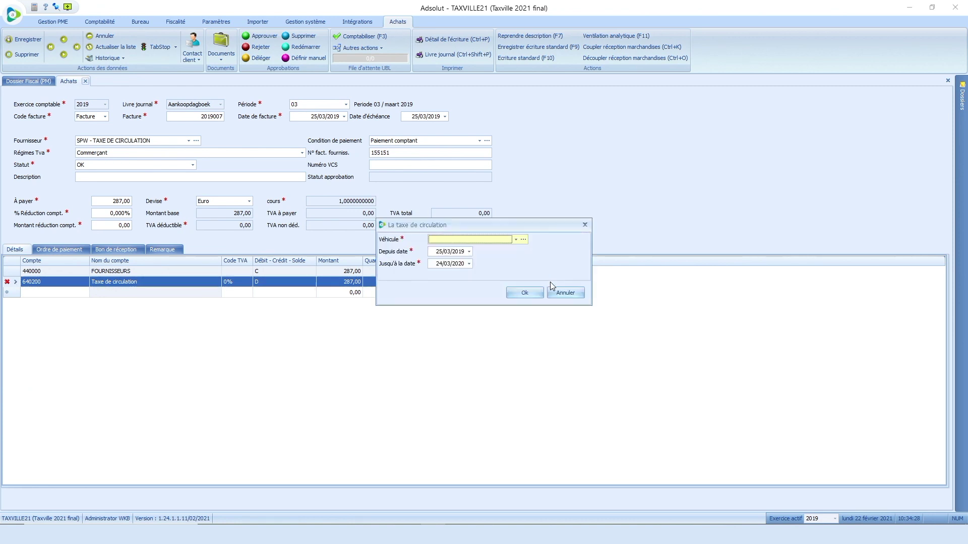
pyautogui.click(515, 240)
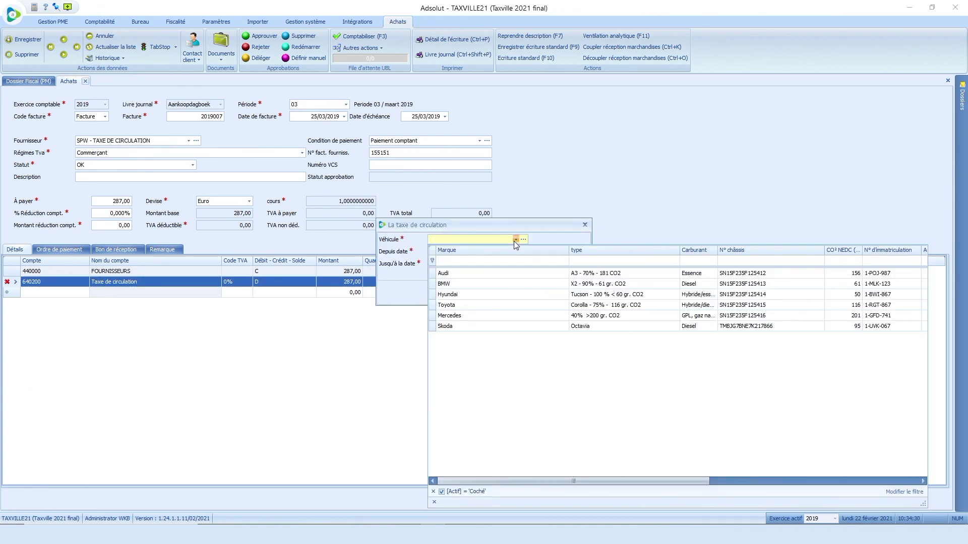
pyautogui.click(468, 326)
pyautogui.click(516, 296)
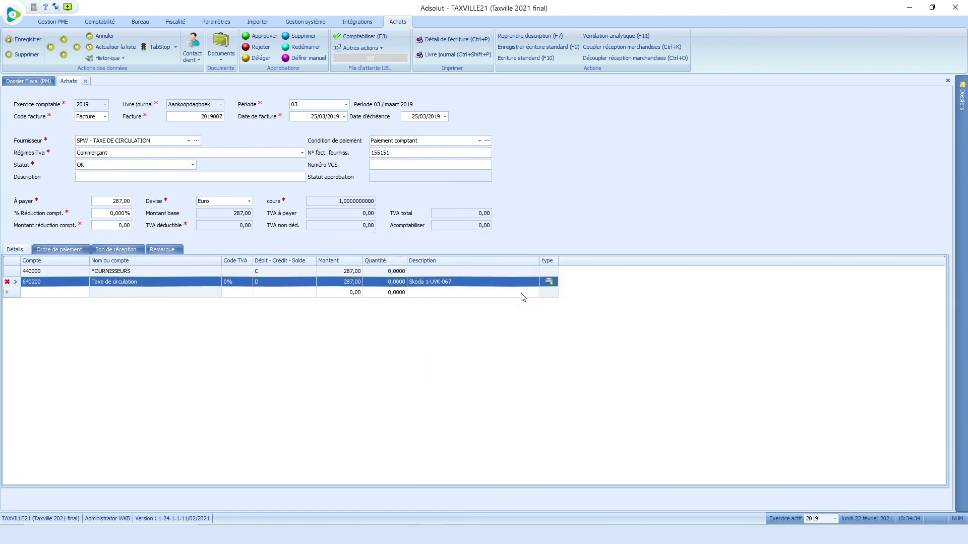
pyautogui.click(20, 41)
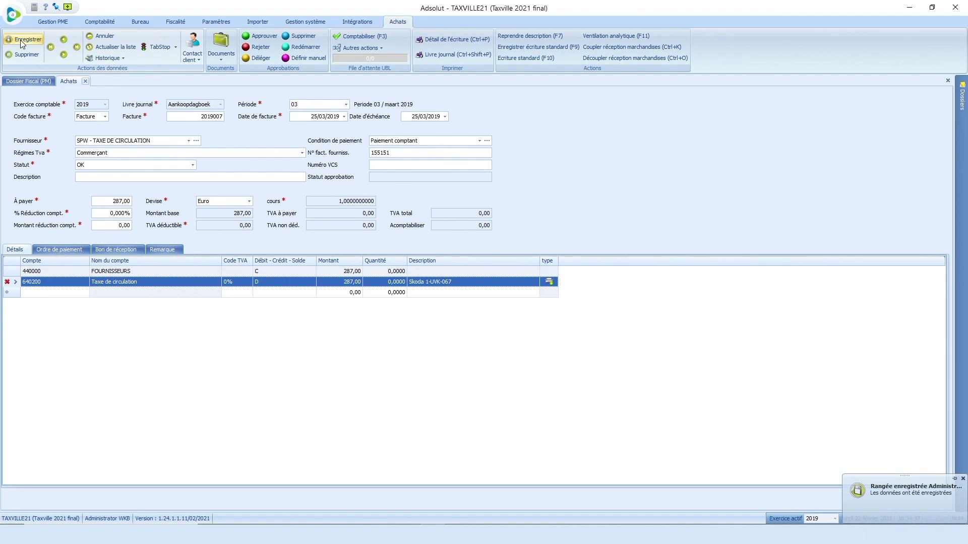
pyautogui.click(21, 82)
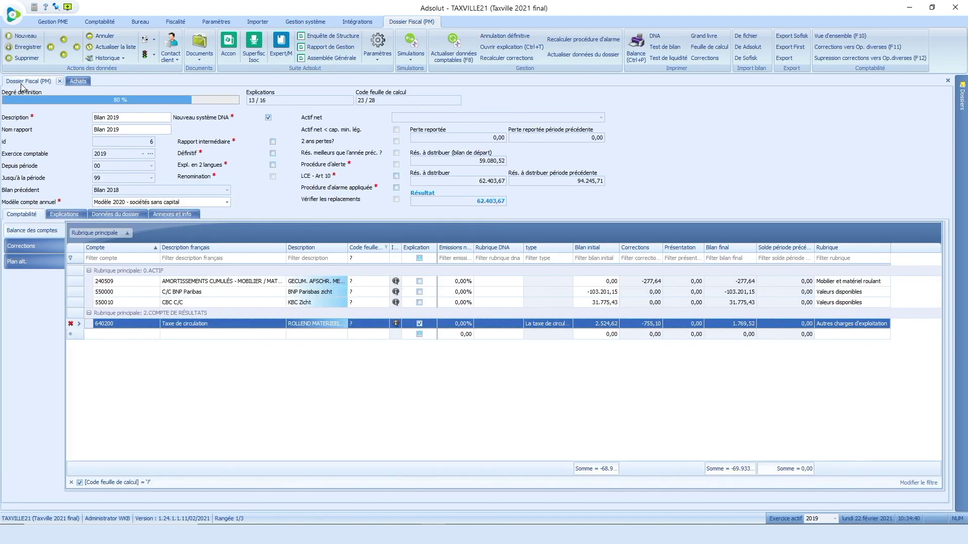
# Step: Refresh accounting data, ticking previous-period explanations, amounts, worksheet, memo, market description and documents
pyautogui.click(452, 57)
pyautogui.click(537, 112)
pyautogui.click(536, 124)
pyautogui.click(537, 172)
pyautogui.click(536, 183)
pyautogui.click(536, 195)
pyautogui.click(536, 207)
pyautogui.click(536, 218)
pyautogui.click(537, 230)
pyautogui.click(537, 242)
pyautogui.click(537, 277)
# Step: Tick depreciation, sold investments, loans, balances and simulations, then import, giving a 62.468,93 result
pyautogui.click(536, 301)
pyautogui.click(536, 312)
pyautogui.click(536, 335)
pyautogui.click(536, 347)
pyautogui.click(537, 371)
pyautogui.click(536, 383)
pyautogui.click(536, 406)
pyautogui.click(560, 457)
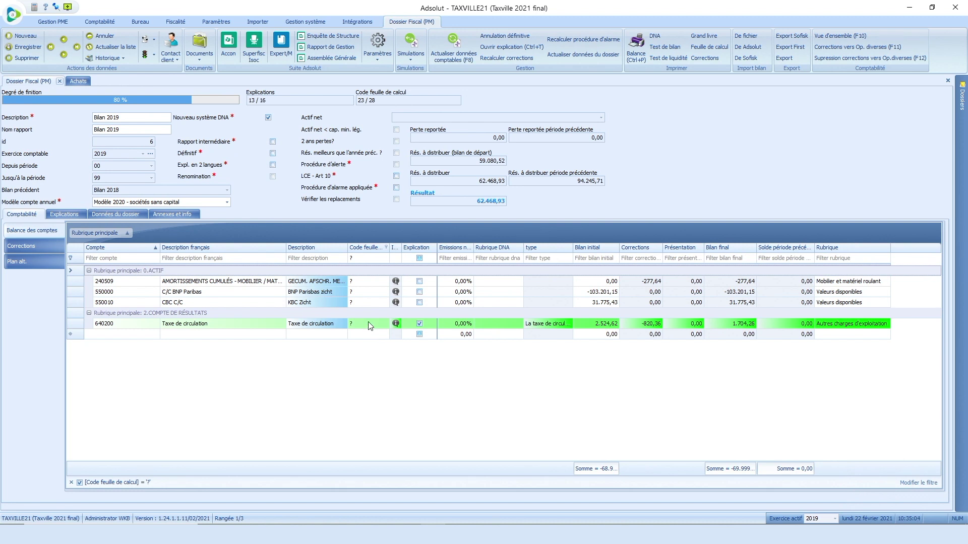
pyautogui.click(372, 325)
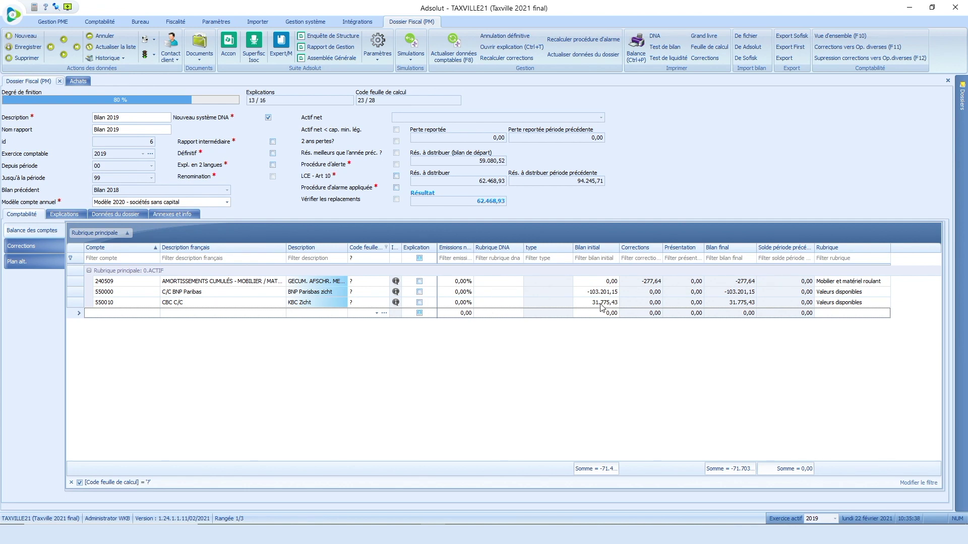
# Step: Set the worksheet code of account 550010 (CBC C/C) to OK and commit it
pyautogui.click(378, 303)
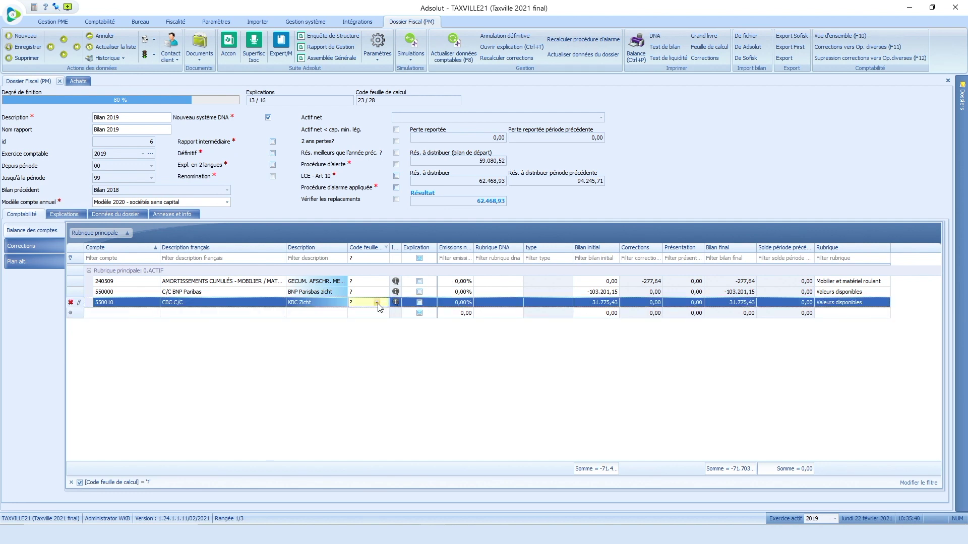
pyautogui.click(377, 303)
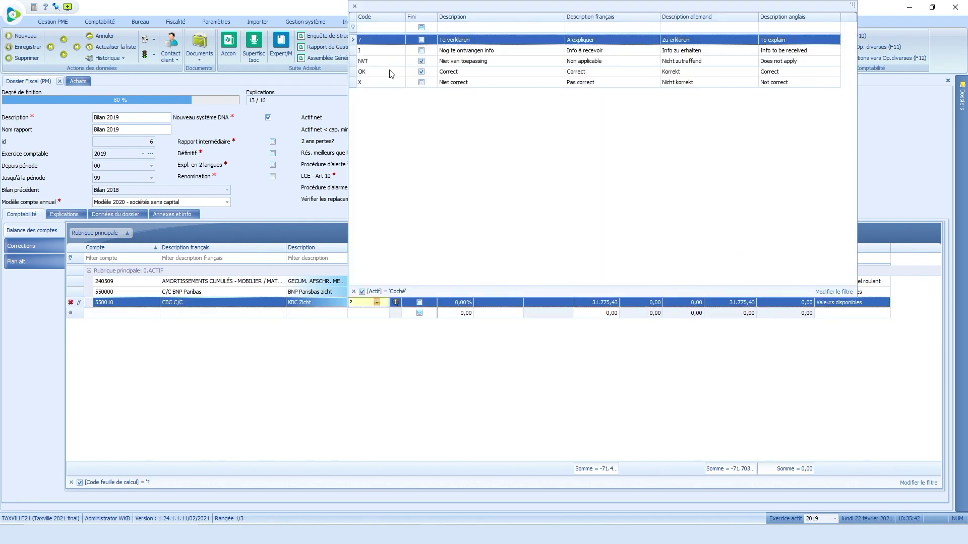
pyautogui.click(389, 72)
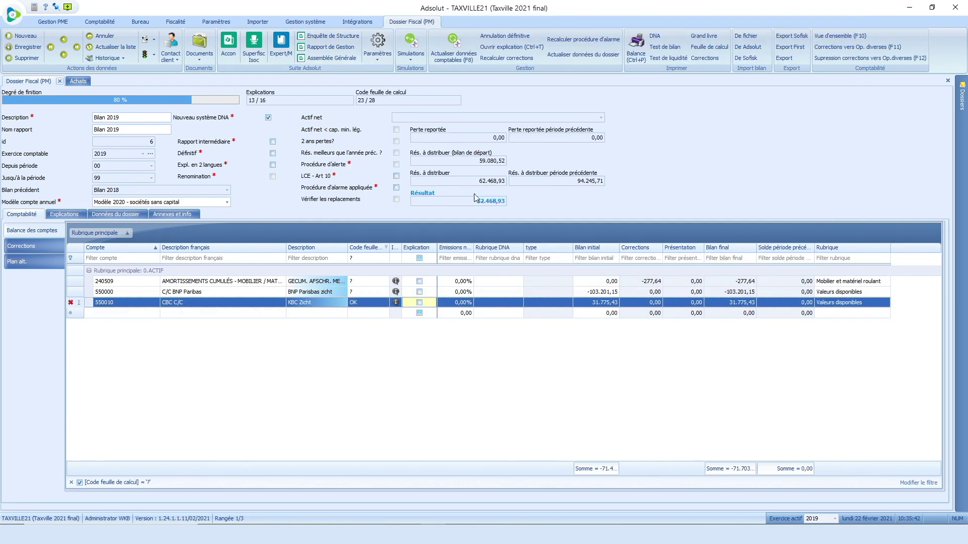
pyautogui.click(367, 293)
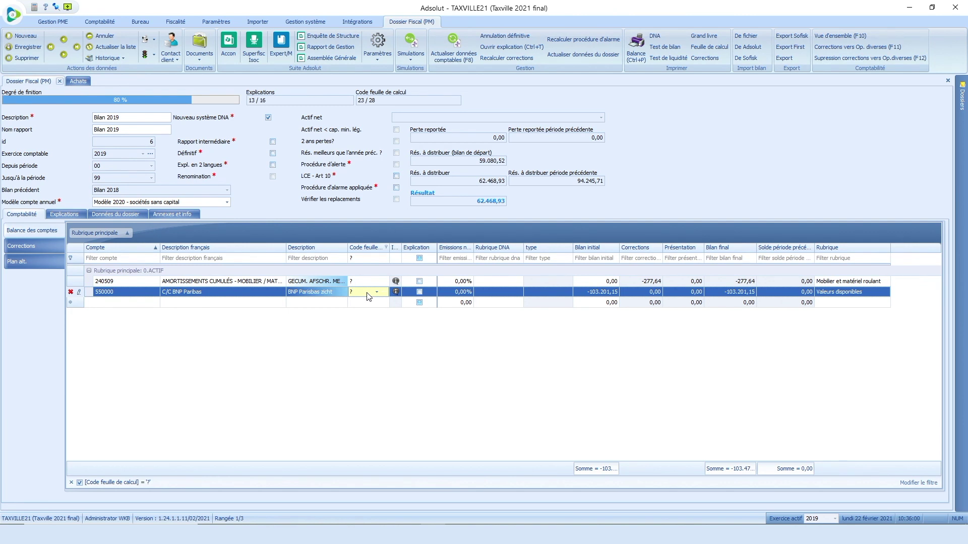
# Step: Show the dossier's corrections and inspect the Afschrijvingen and Eindejaarscorrecties detail lines
pyautogui.click(24, 248)
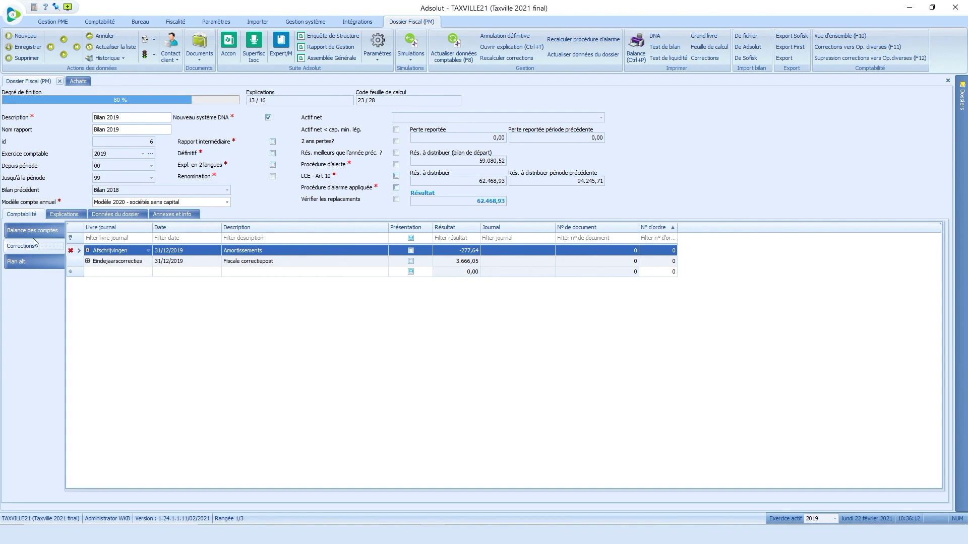
pyautogui.click(88, 251)
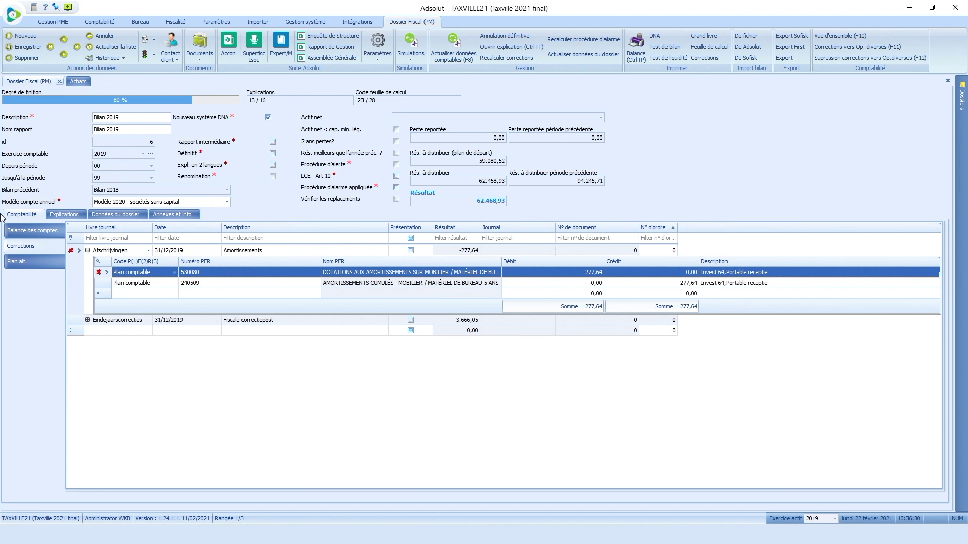
pyautogui.click(88, 252)
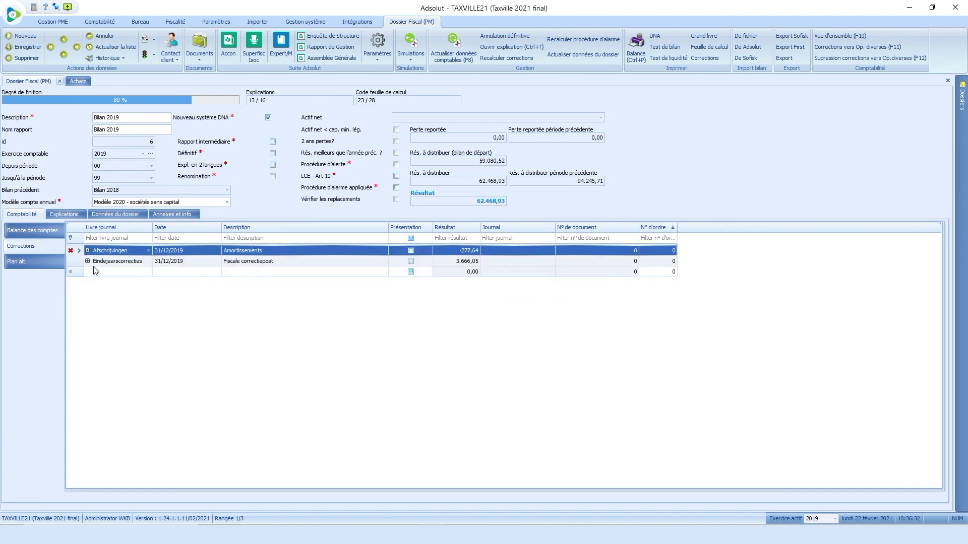
pyautogui.click(88, 261)
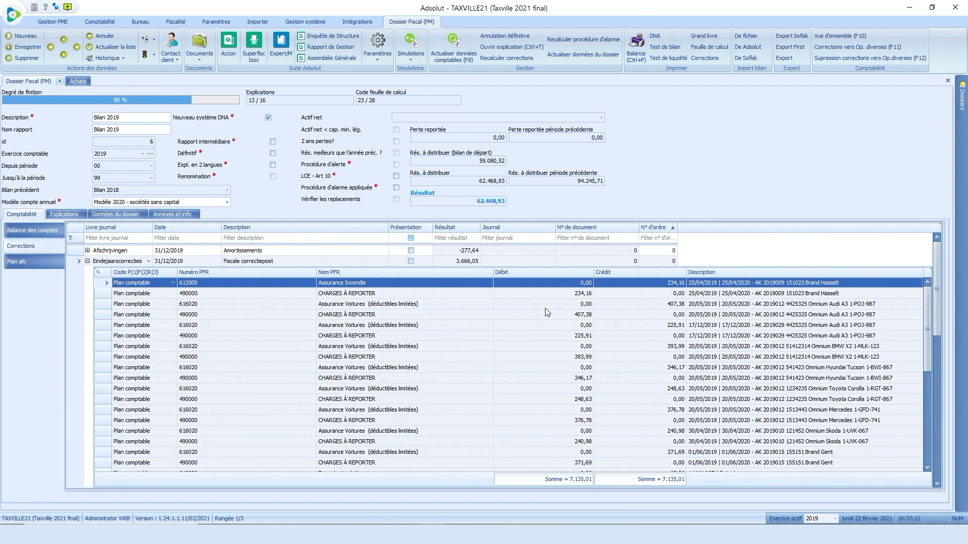
pyautogui.click(87, 261)
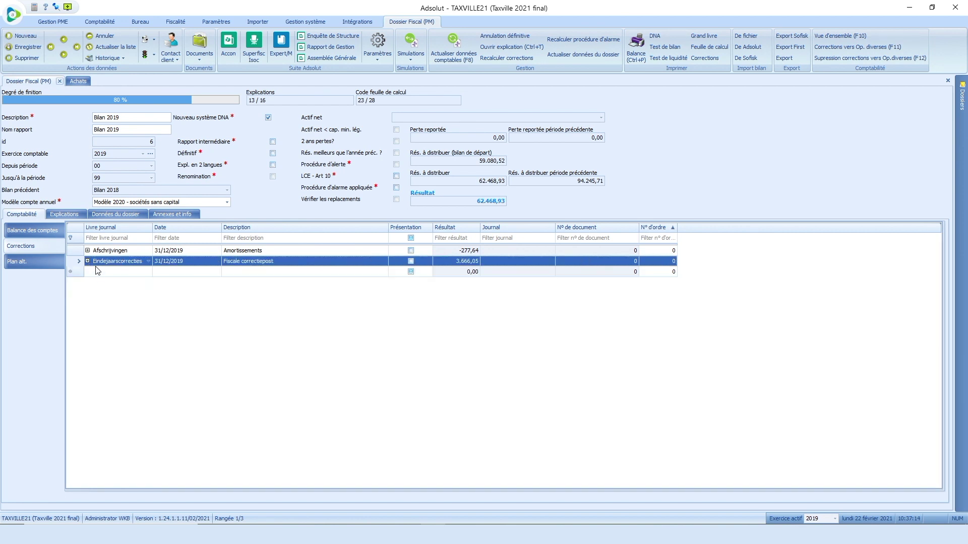
# Step: Add a Divers dagboek correction described 'solde bancaire negatif'
pyautogui.click(98, 273)
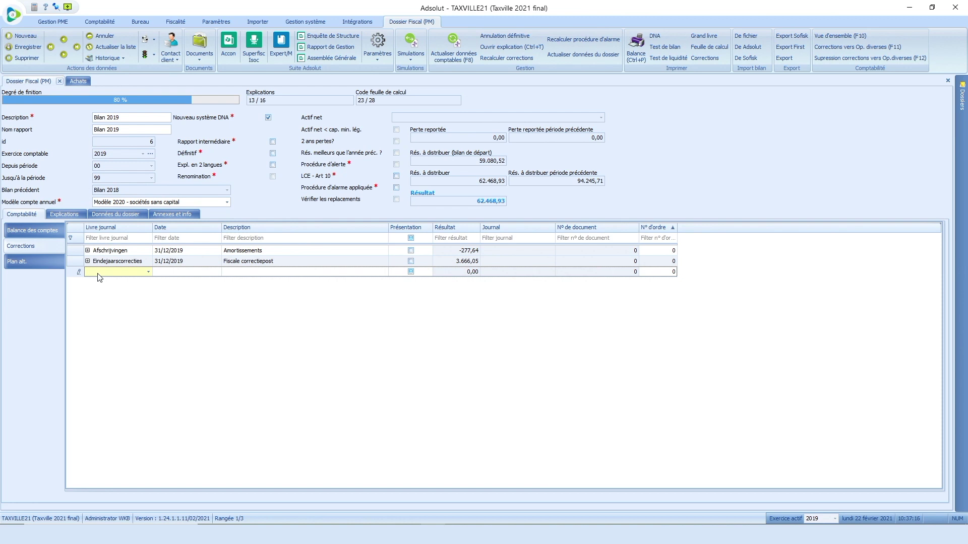
pyautogui.click(148, 272)
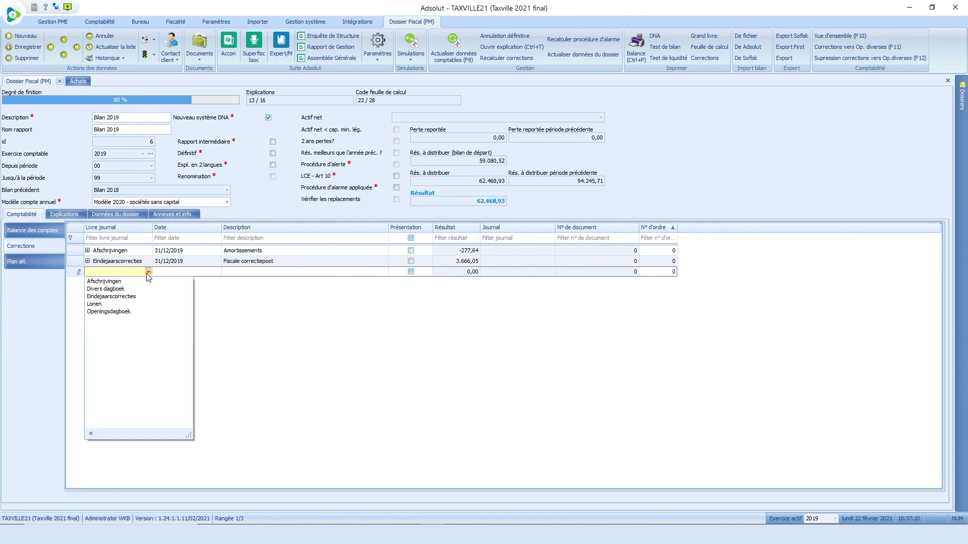
pyautogui.click(119, 289)
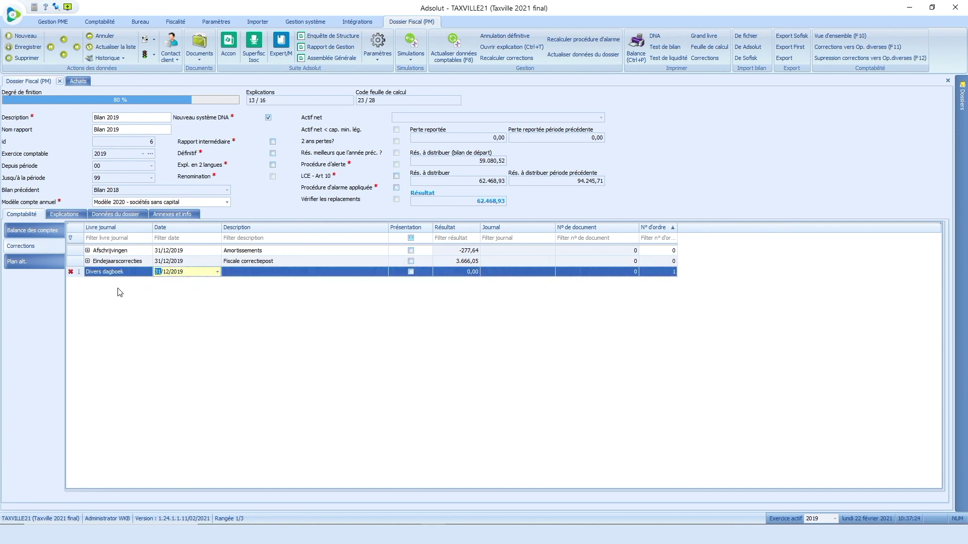
pyautogui.press('Tab')
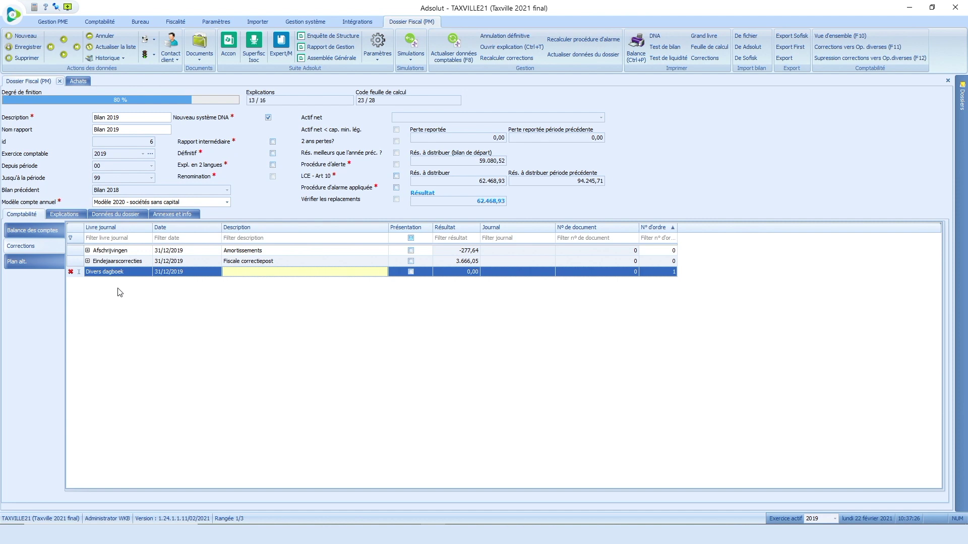
pyautogui.write('solde bancaire negatif')
pyautogui.press('Return')
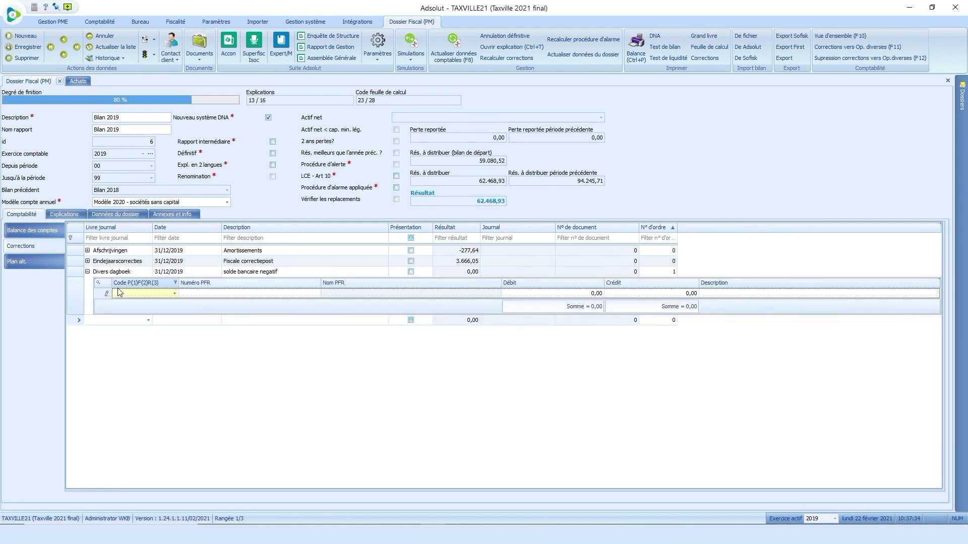
# Step: Book the first line as a 103.201,15 debit on account 550000 C/C BNP Paribas
pyautogui.click(175, 293)
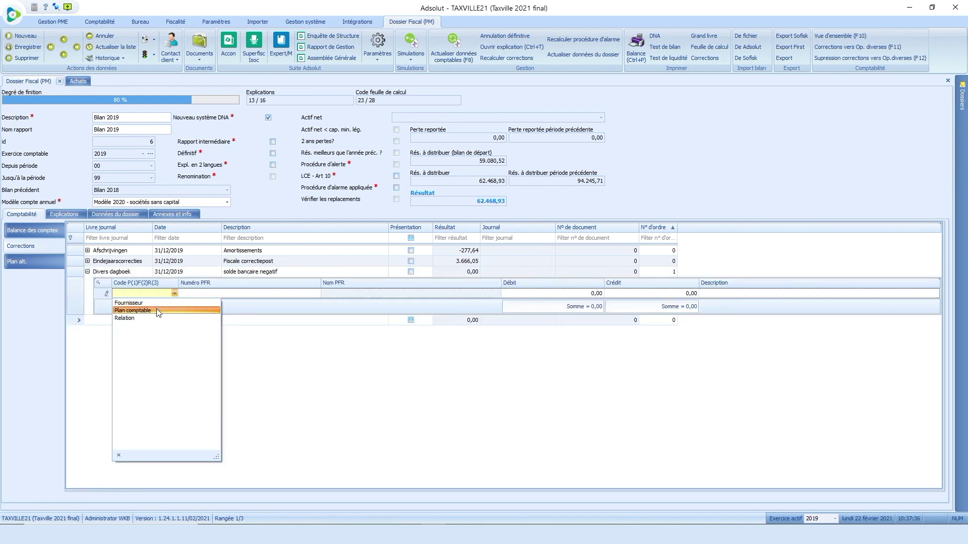
pyautogui.click(158, 311)
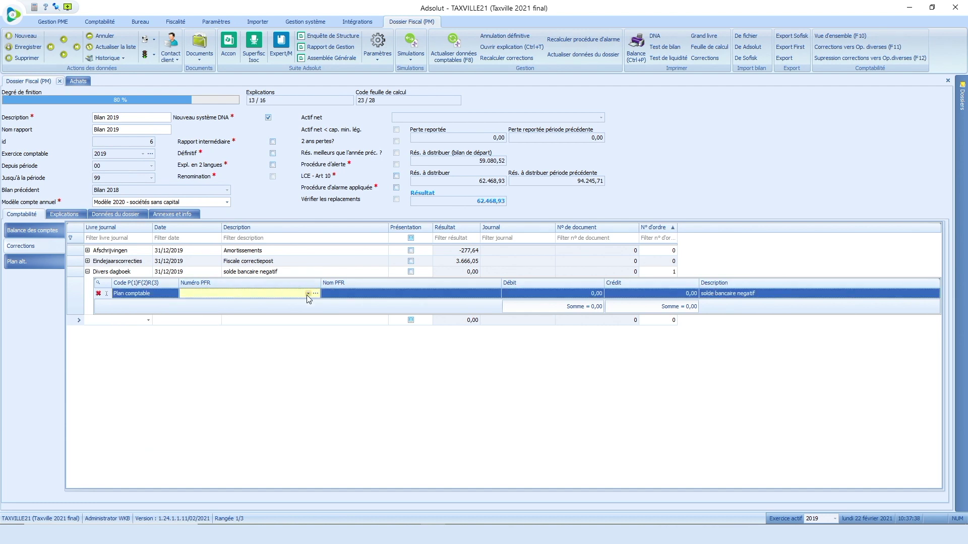
pyautogui.click(308, 295)
pyautogui.write('550000')
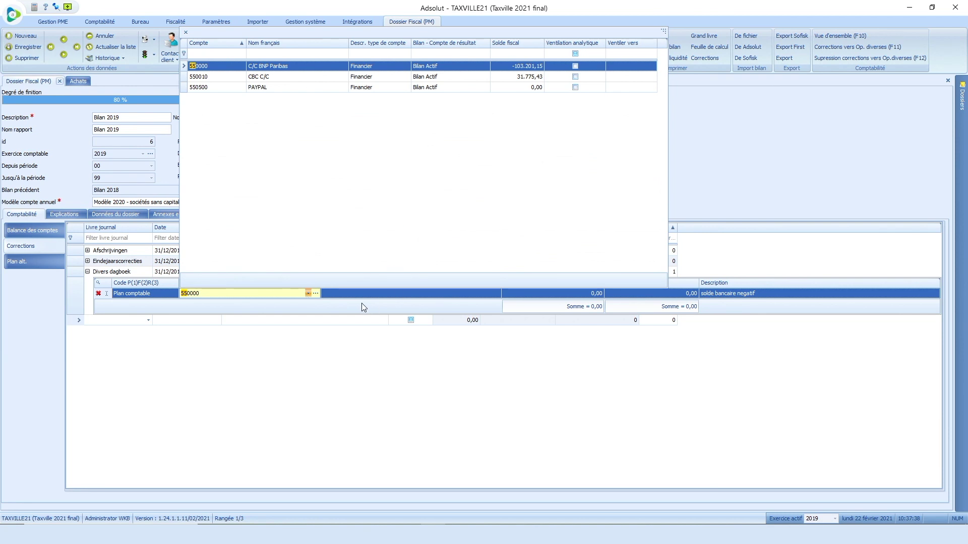
pyautogui.click(316, 67)
pyautogui.write('1')
pyautogui.write('03.20')
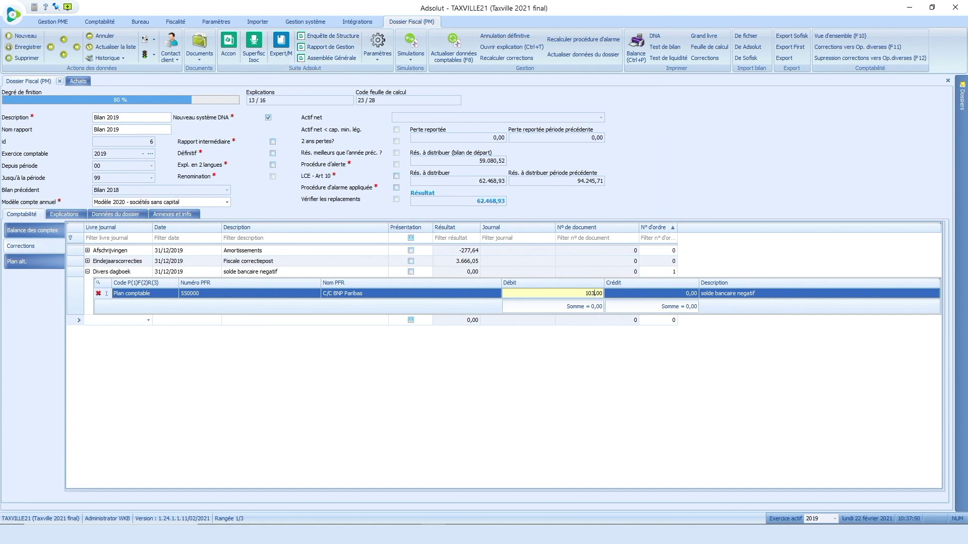
pyautogui.write('1,15')
pyautogui.press('Tab')
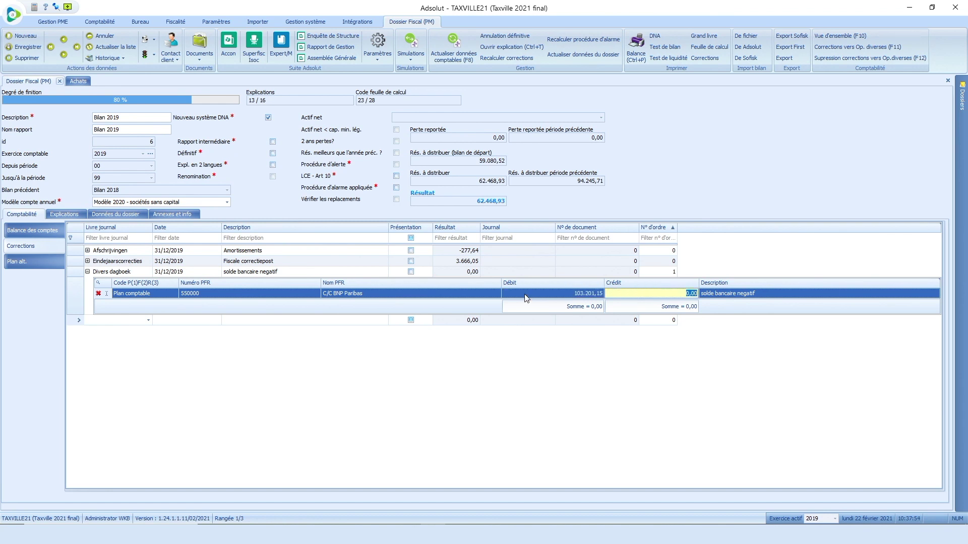
pyautogui.press('Tab')
pyautogui.press('Tab')
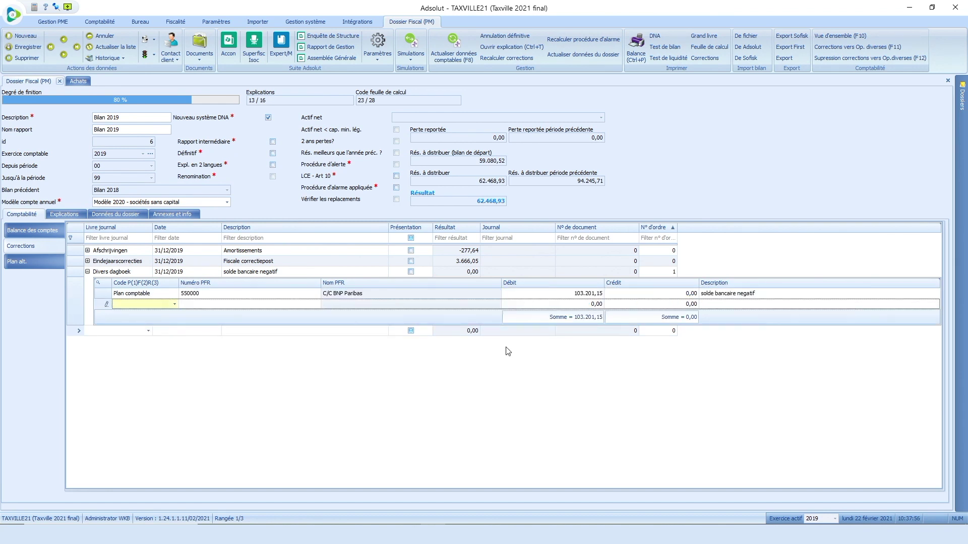
# Step: Book the second line as a 103.201,15 credit on account 433000 Dettes en compte courant
pyautogui.click(174, 304)
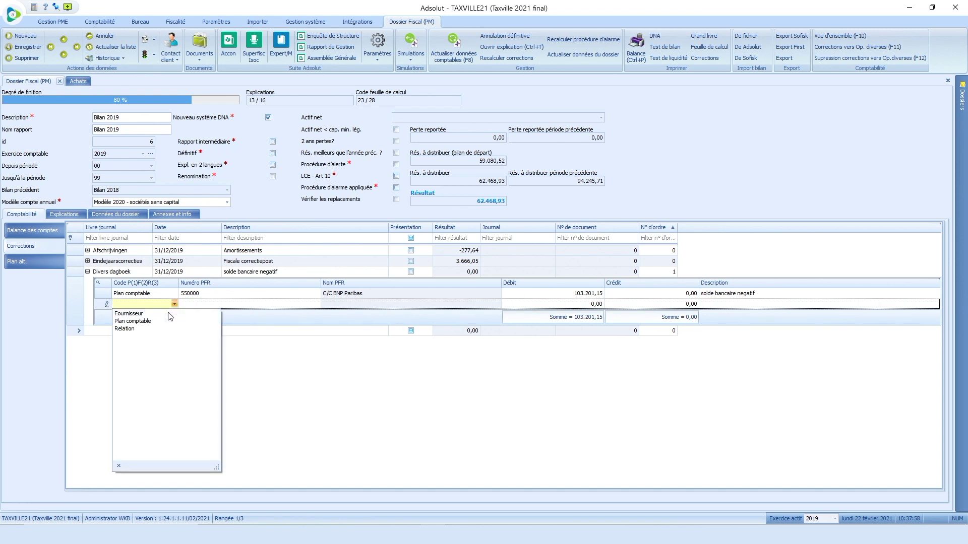
pyautogui.click(153, 322)
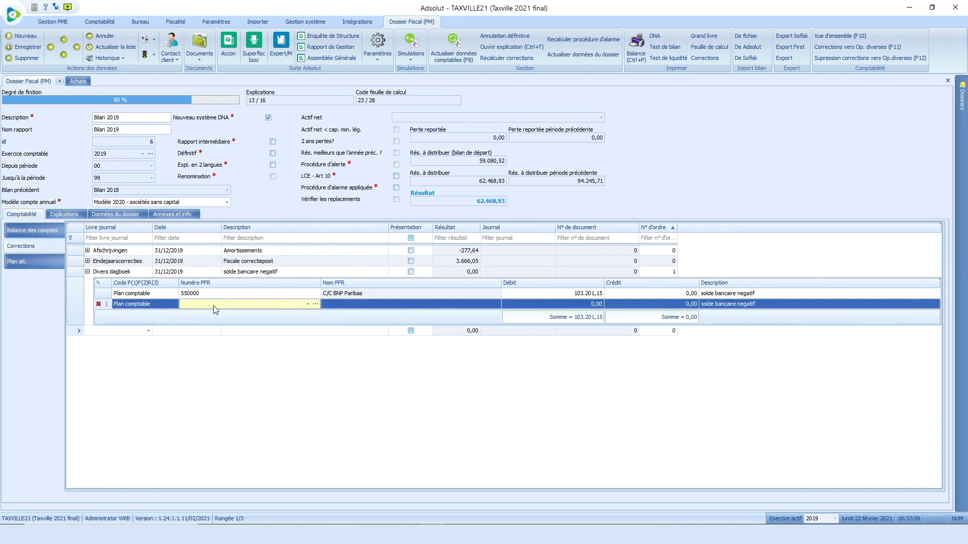
pyautogui.click(216, 305)
pyautogui.write('433000')
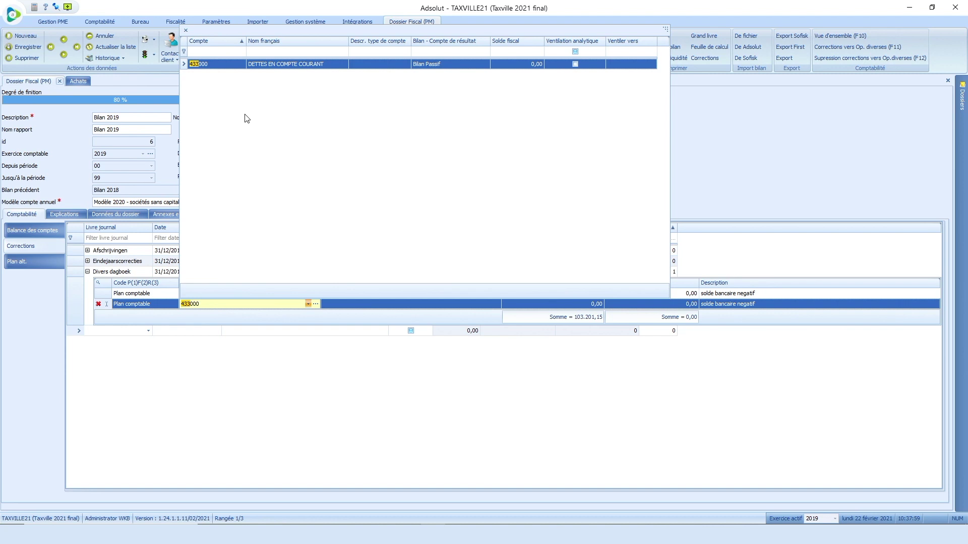
pyautogui.click(283, 66)
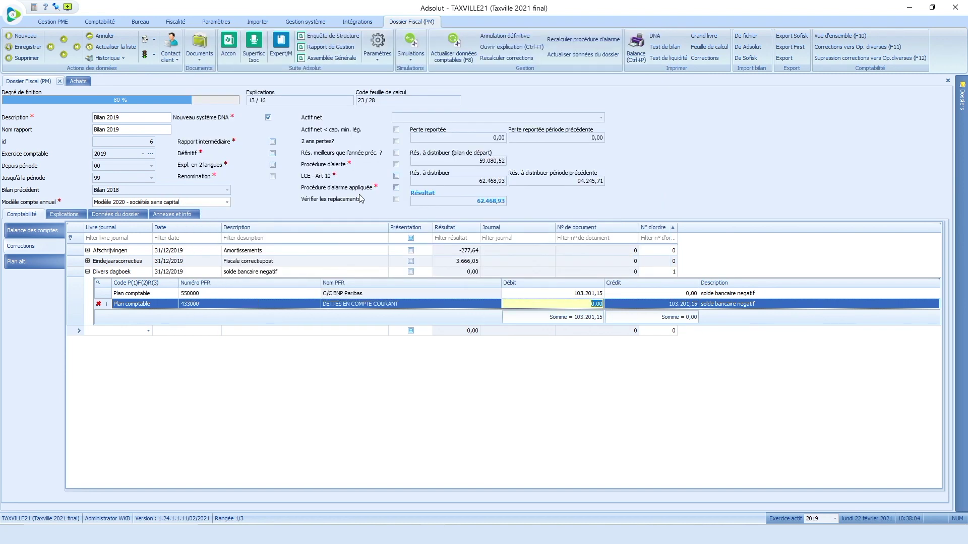
pyautogui.press('Tab')
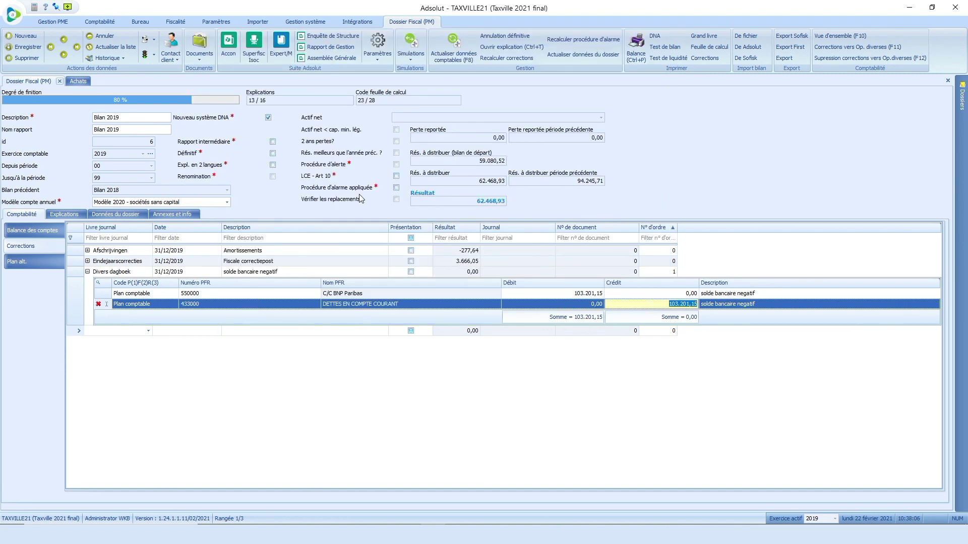
pyautogui.press('Tab')
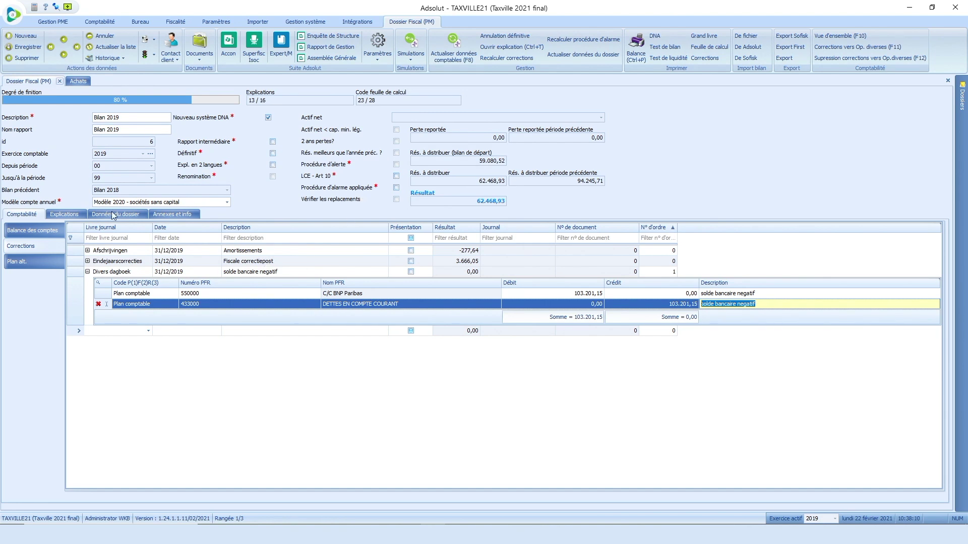
# Step: Code accounts 550000 and 240509 as OK in Balance des comptes, then save the dossier
pyautogui.click(22, 230)
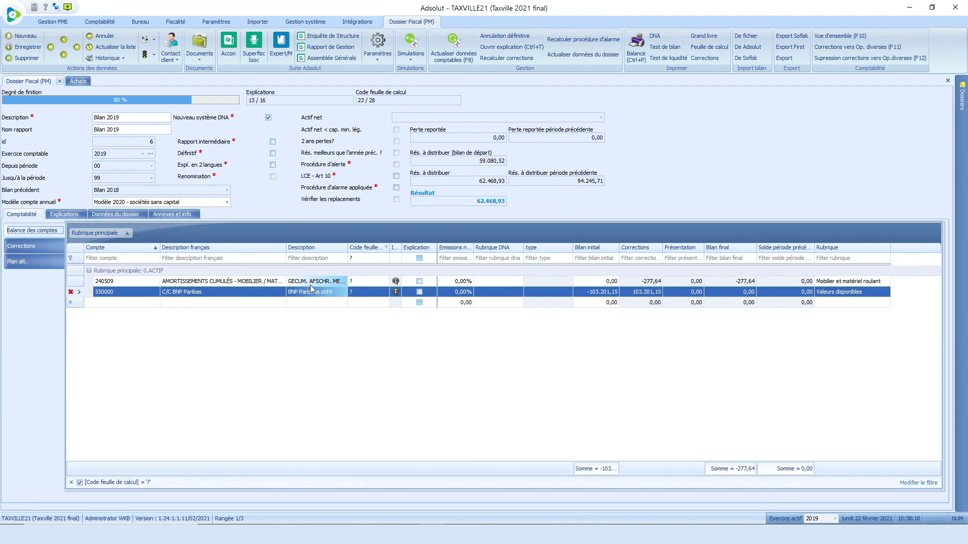
pyautogui.click(361, 295)
pyautogui.click(377, 293)
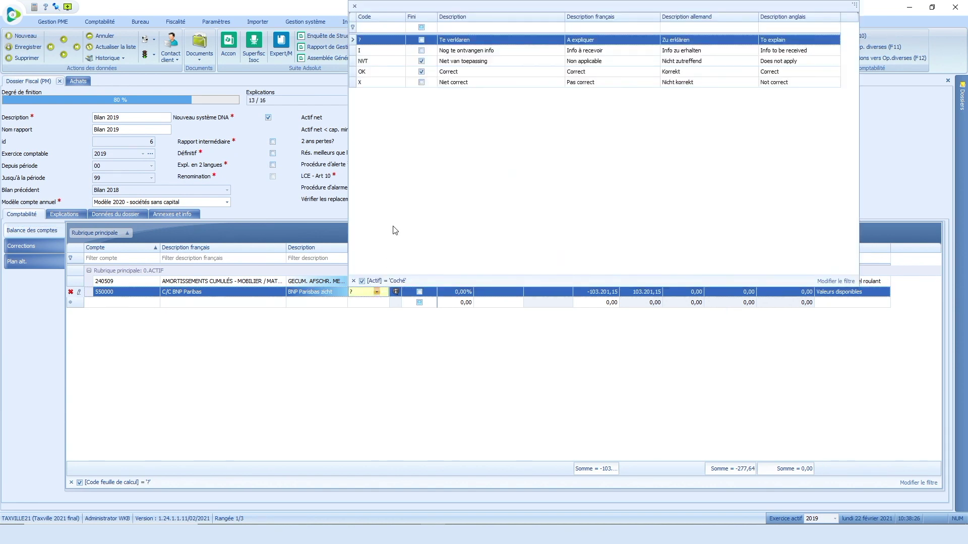
pyautogui.click(384, 72)
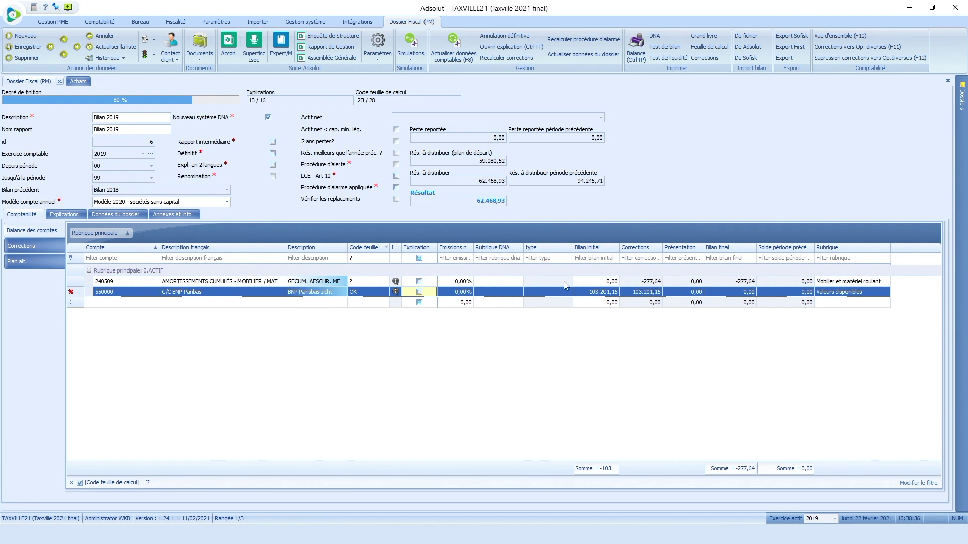
pyautogui.click(367, 282)
pyautogui.click(376, 282)
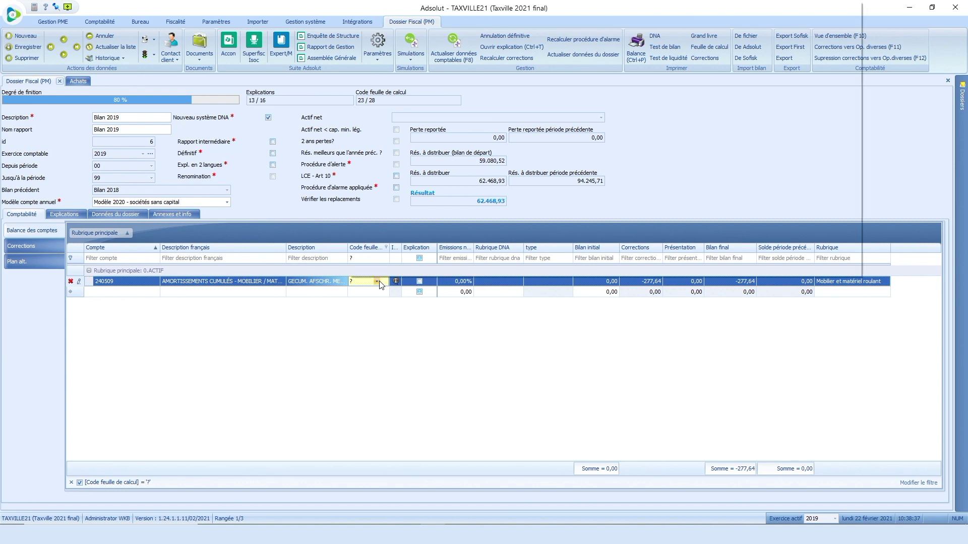
pyautogui.click(379, 73)
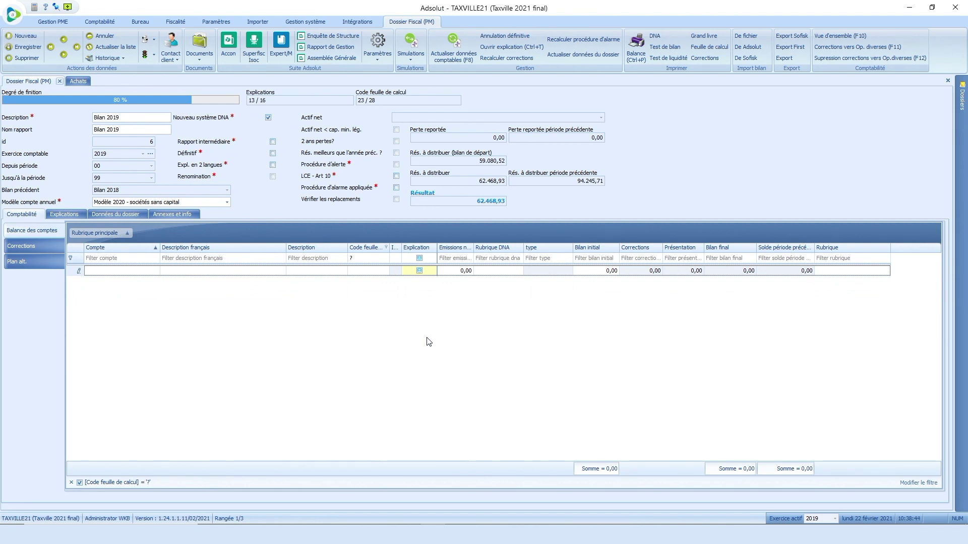
pyautogui.click(26, 46)
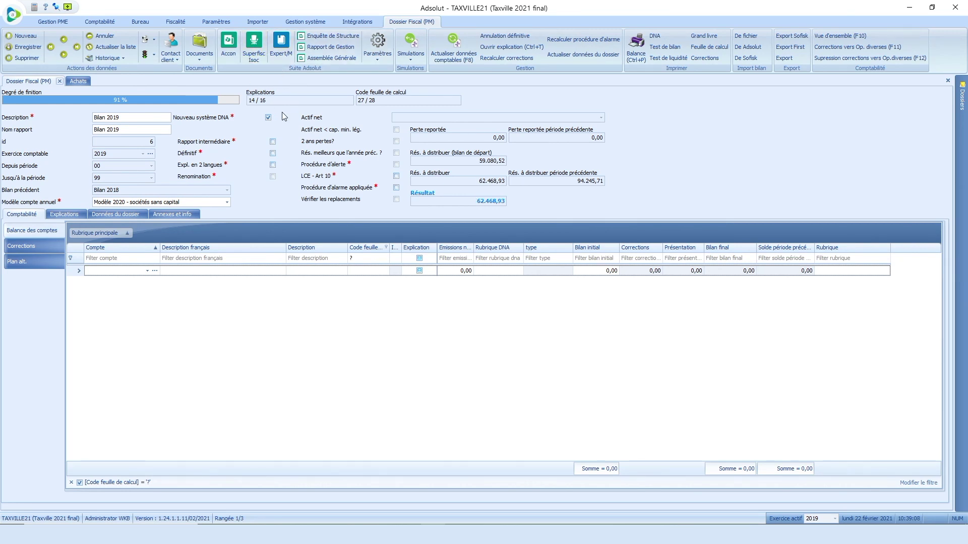
# Step: Open the dossier in Superfisc Isoc and view account 615500's 134,85 disallowed restaurant costs
pyautogui.click(254, 46)
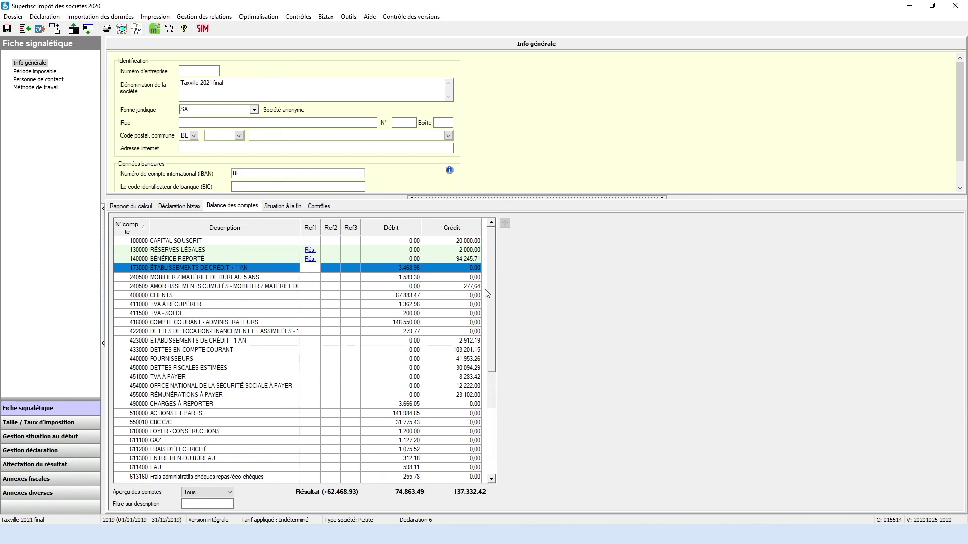
pyautogui.moveTo(492, 288); pyautogui.dragTo(499, 359)
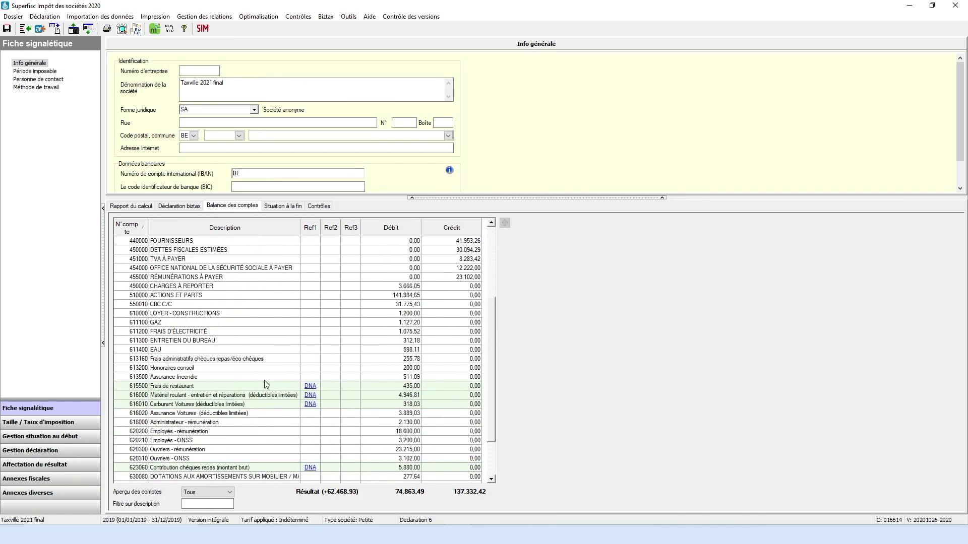
pyautogui.click(310, 387)
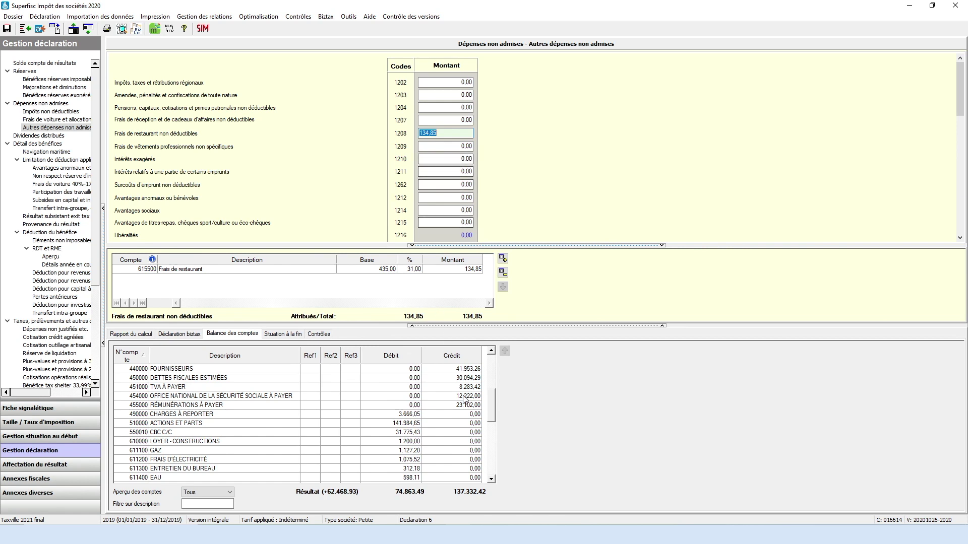
# Step: Review account 616000's 1.221,62 non-deductible car costs, then go to Affectation du résultat
pyautogui.moveTo(491, 400); pyautogui.dragTo(495, 430)
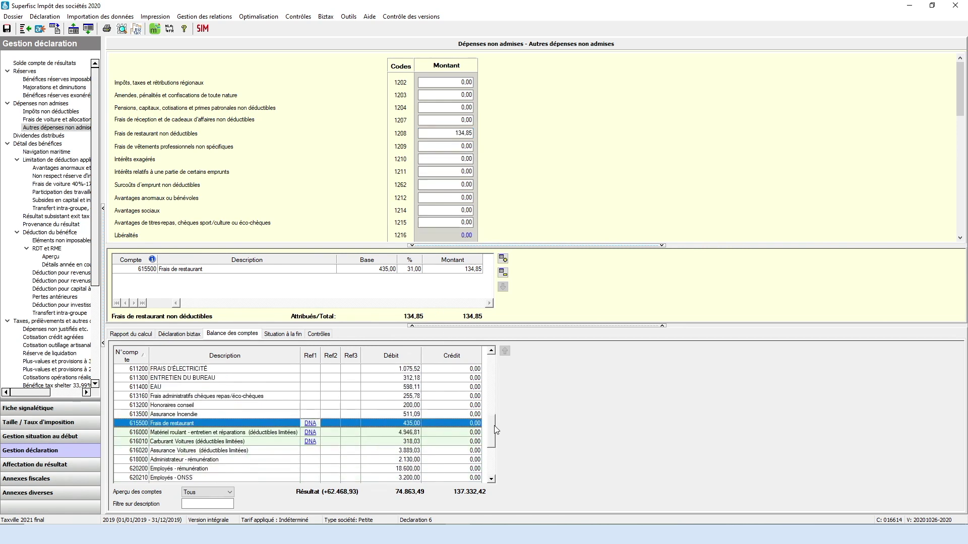
pyautogui.click(311, 434)
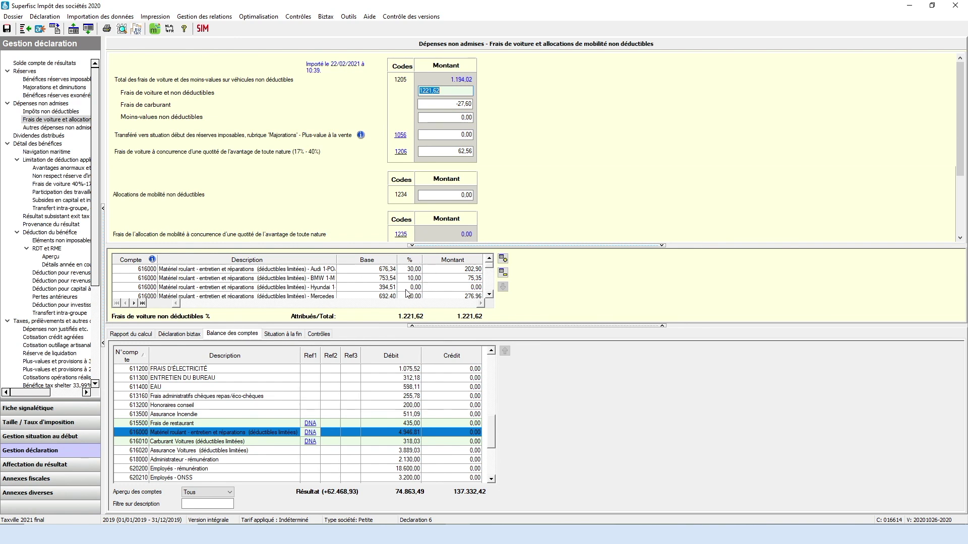
pyautogui.click(489, 295)
pyautogui.click(489, 294)
pyautogui.click(489, 296)
pyautogui.click(489, 295)
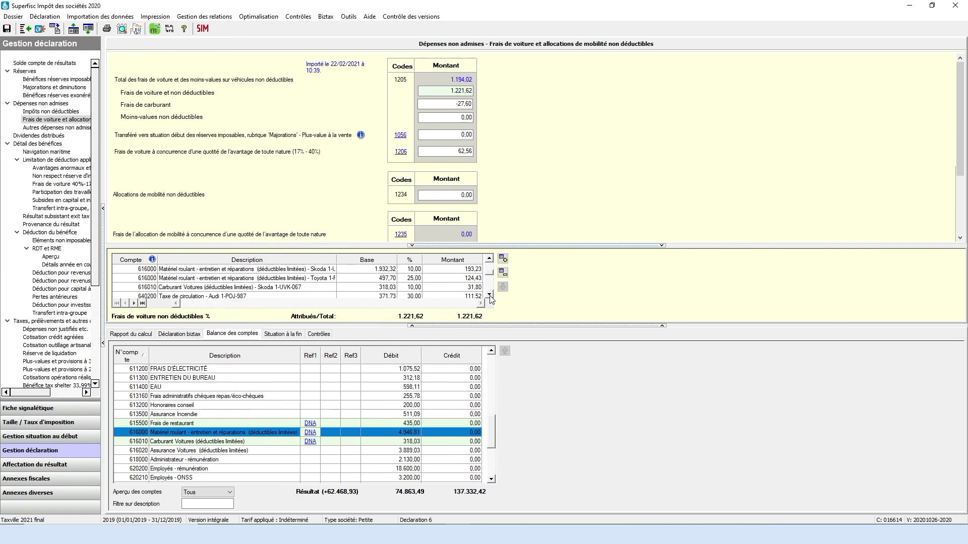
pyautogui.click(49, 468)
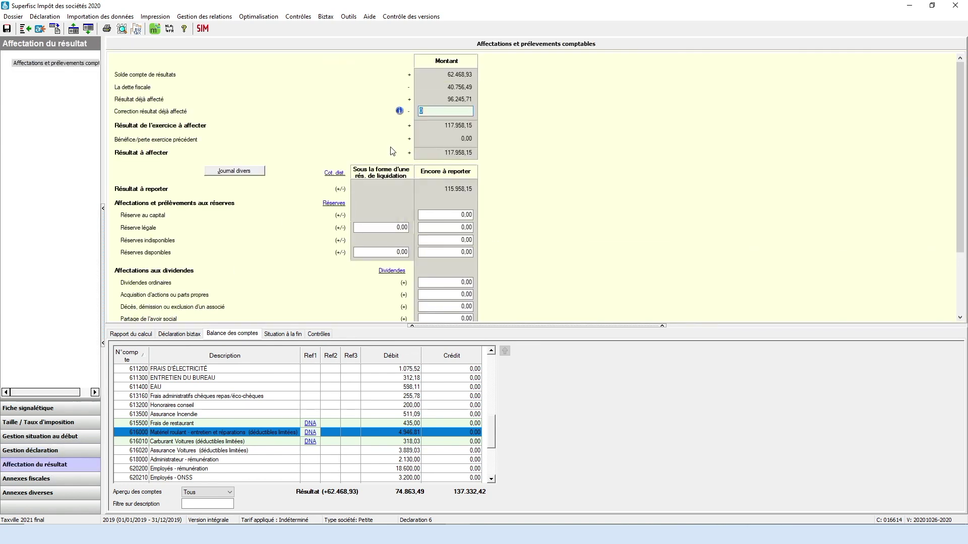
# Step: Allocate 50.000,00 to available reserves, leaving 65.958,15 to carry forward
pyautogui.click(445, 253)
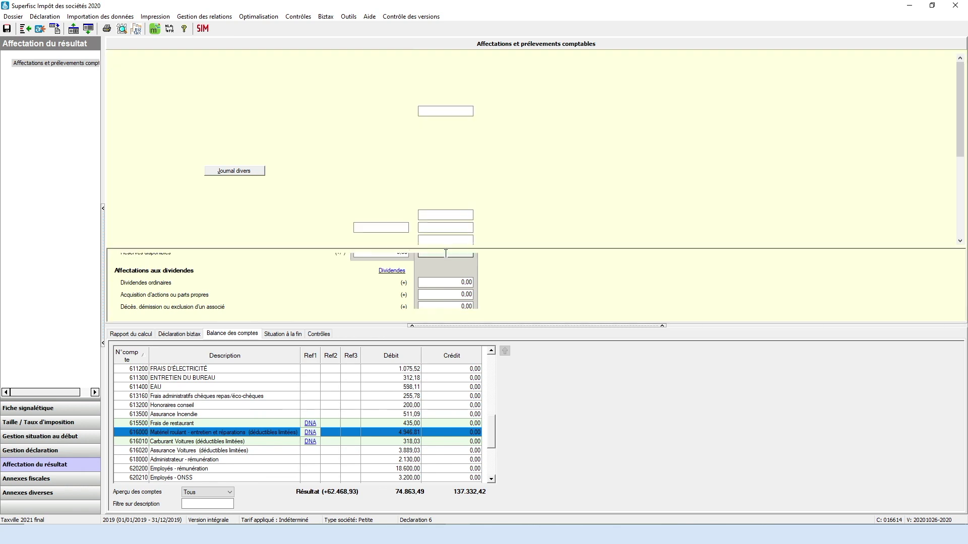
pyautogui.write('50.000')
pyautogui.press('Tab')
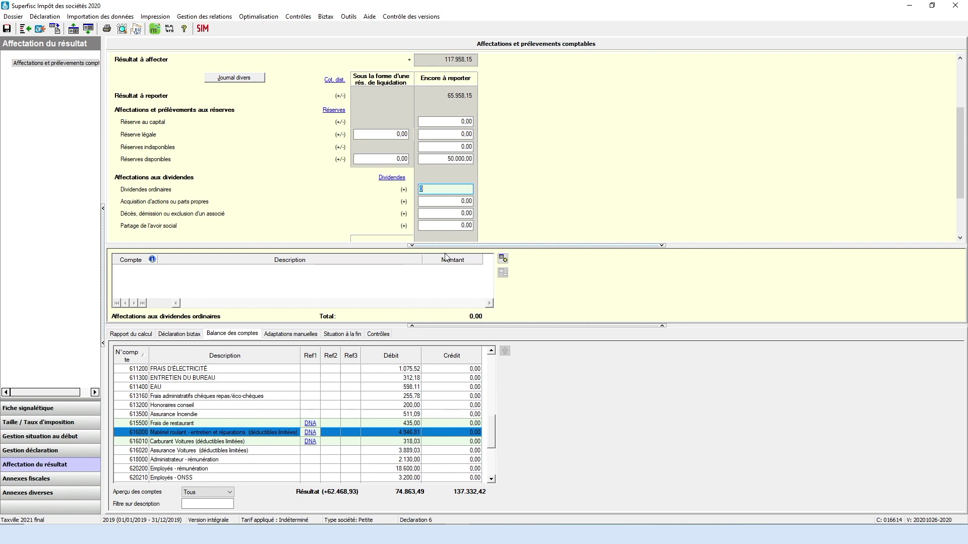
# Step: Preview the Journal divers report, then send its entries to the fiscal balance
pyautogui.click(243, 79)
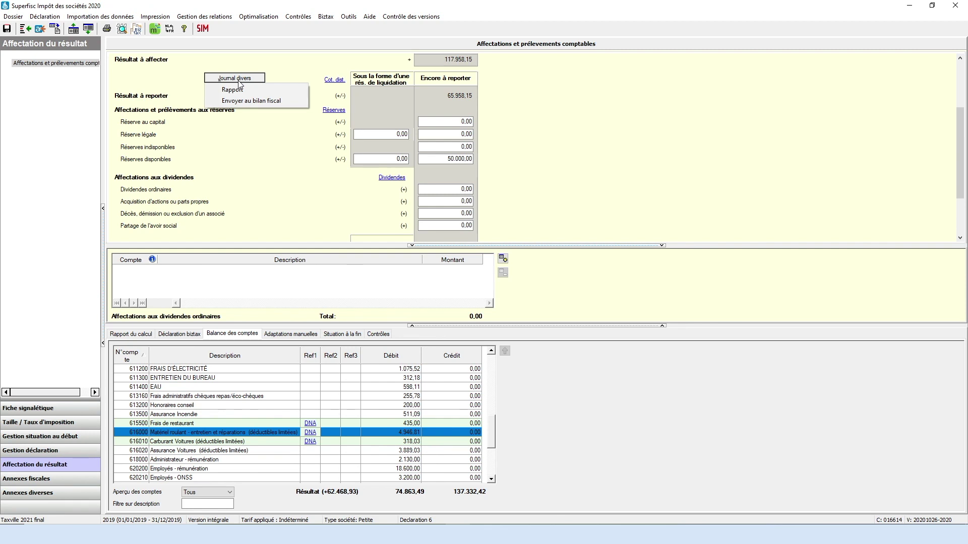
pyautogui.click(233, 90)
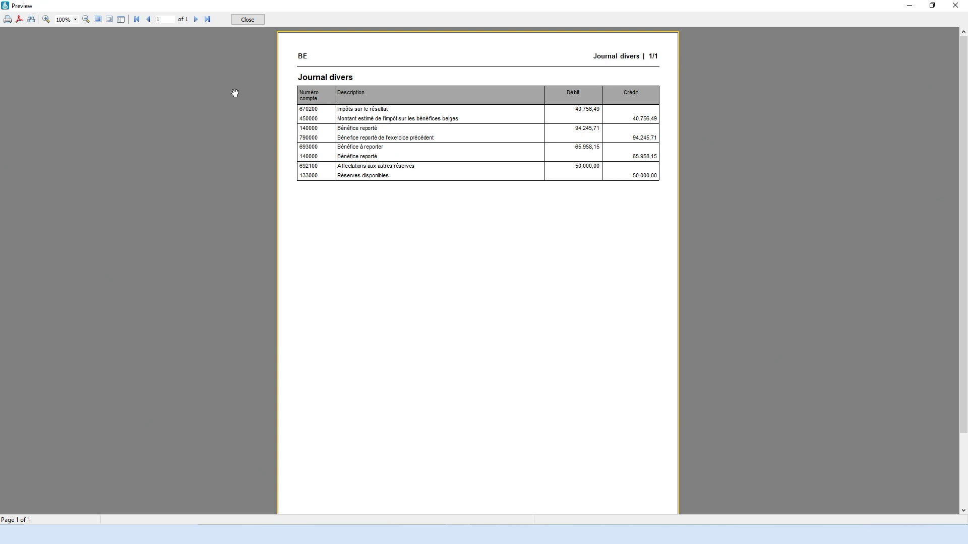
pyautogui.click(252, 19)
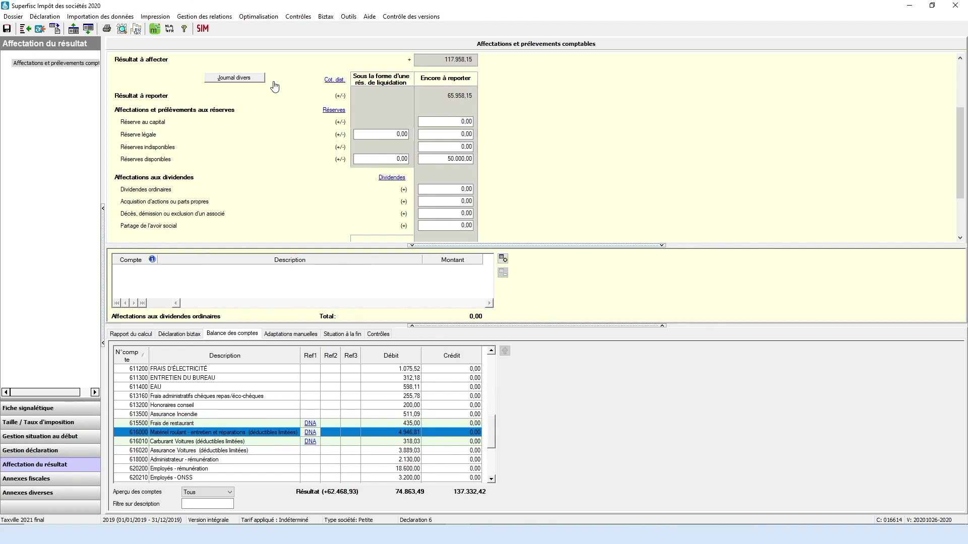
pyautogui.click(245, 79)
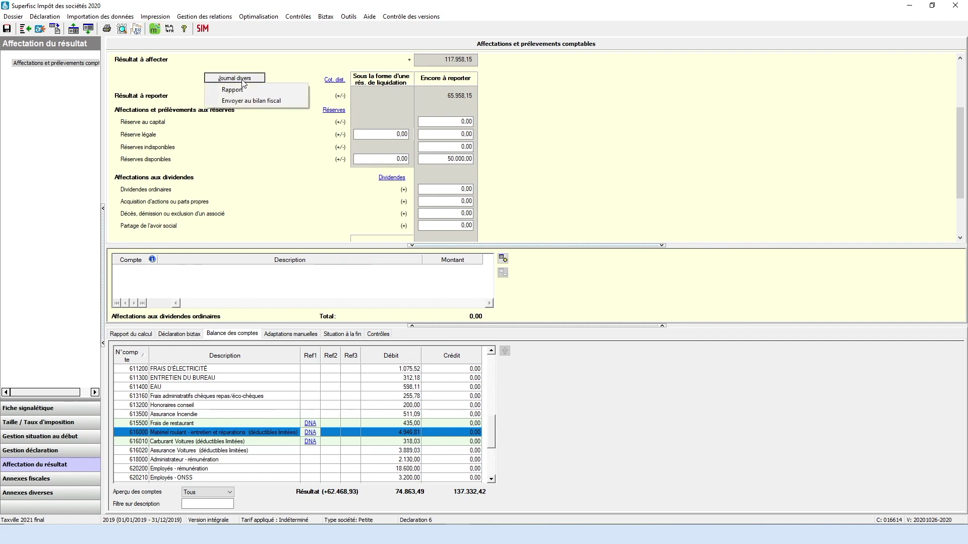
pyautogui.click(255, 102)
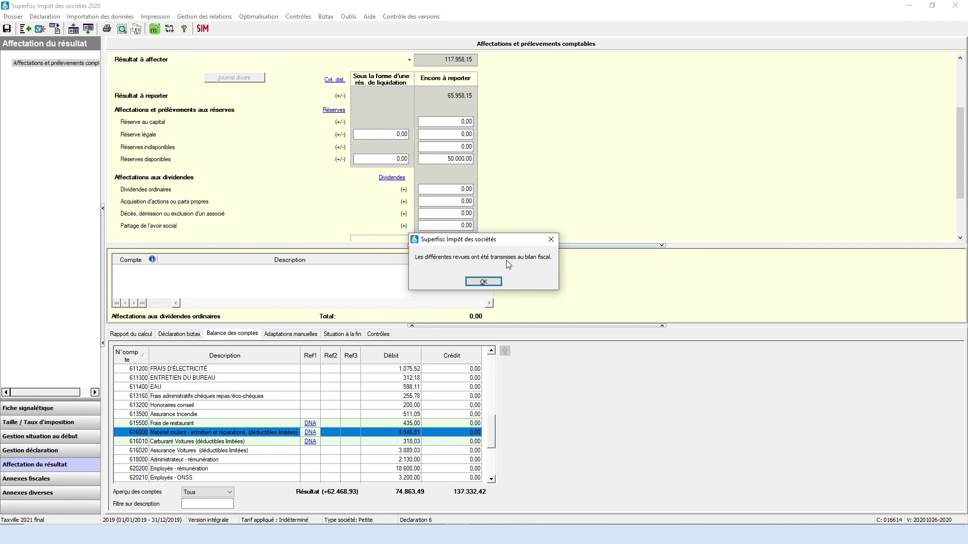
pyautogui.click(485, 282)
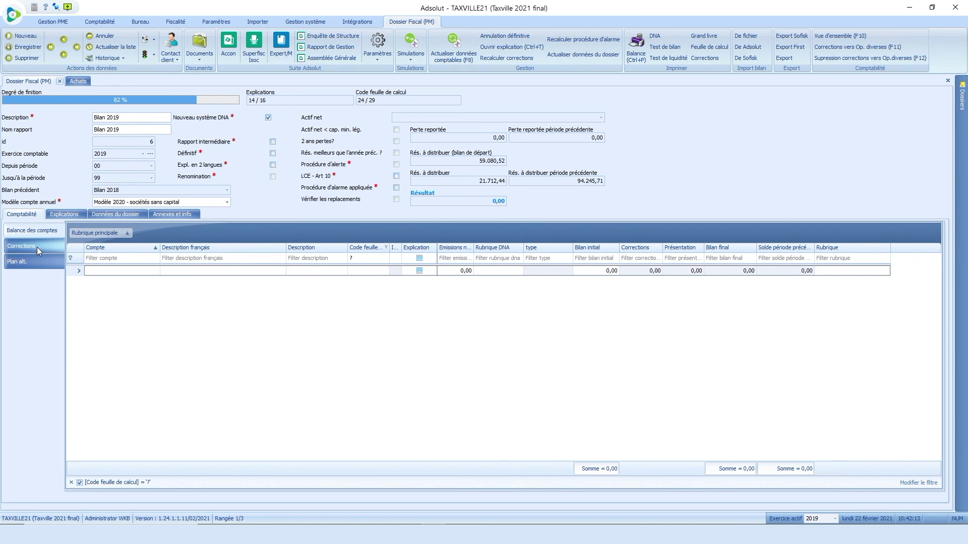
# Step: Open Corrections and expand the Eindejaarscorrecties entry to show its eight account lines
pyautogui.click(37, 247)
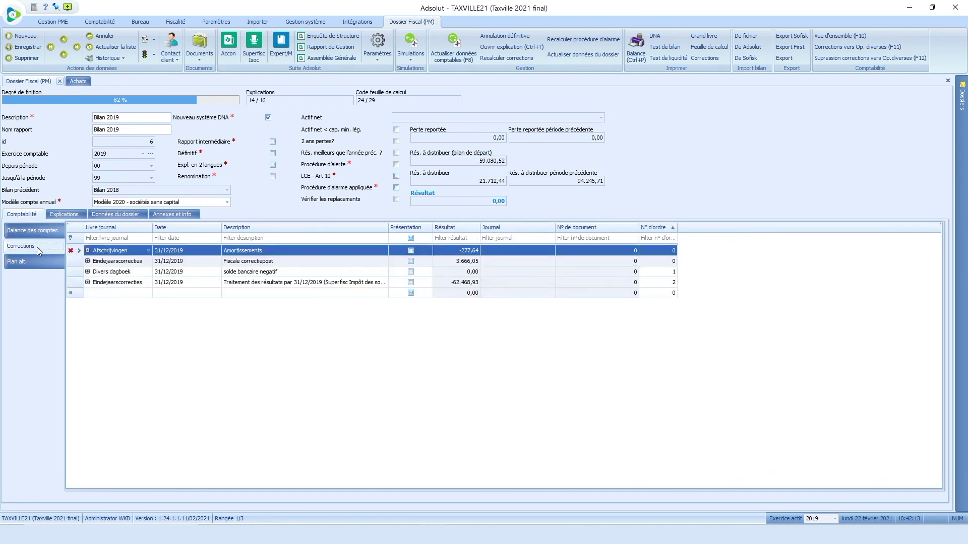
pyautogui.click(251, 284)
pyautogui.click(88, 283)
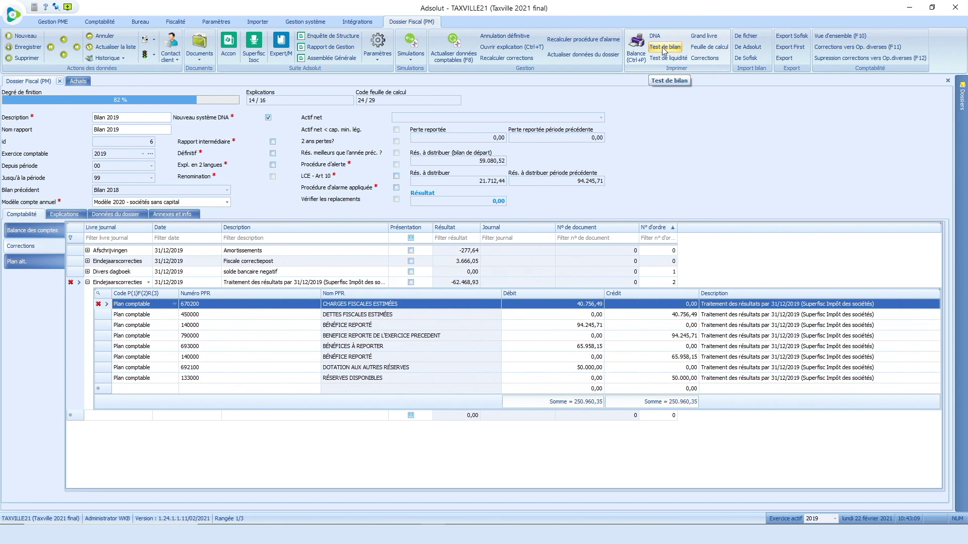
# Step: Generate the Test de bilan preview with a 12.500,00 desired profit distribution
pyautogui.click(662, 47)
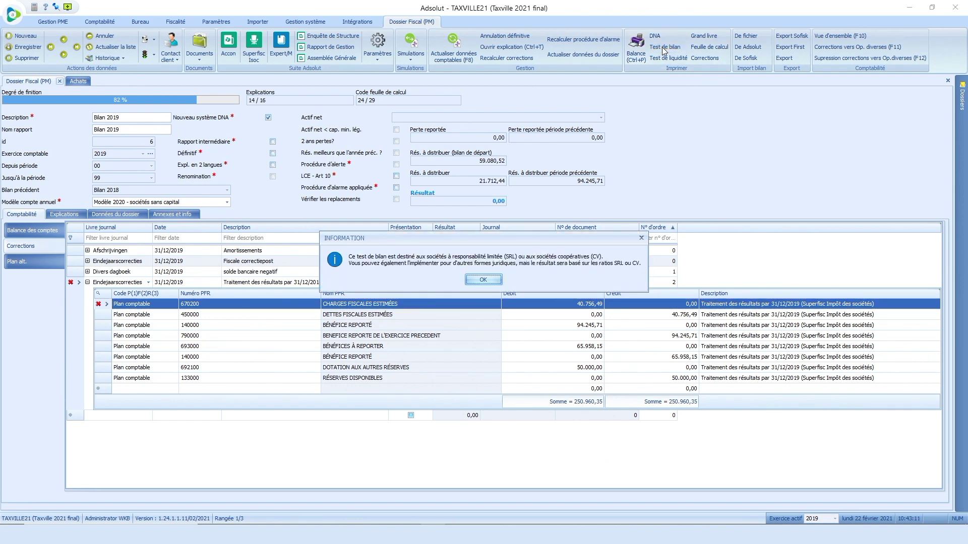
pyautogui.click(485, 279)
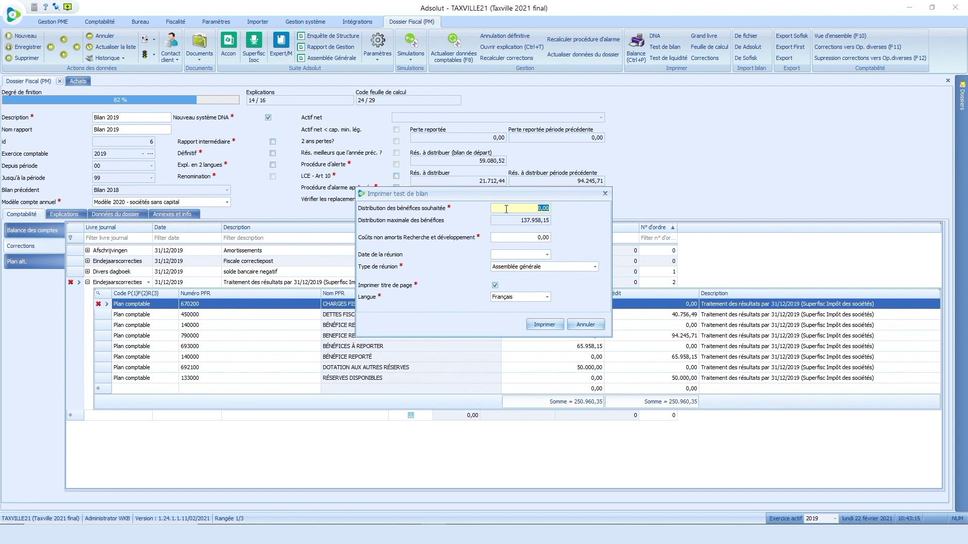
pyautogui.write('12500')
pyautogui.press('Tab')
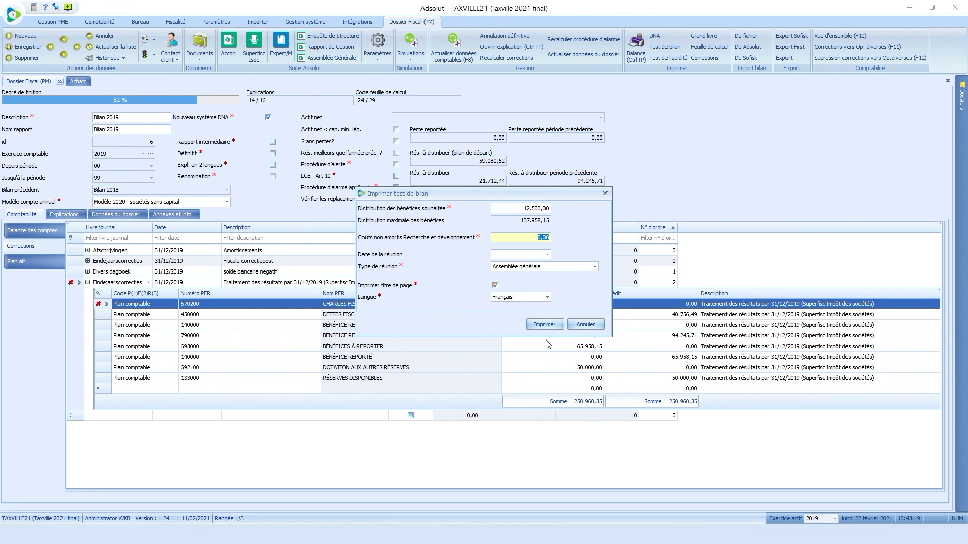
pyautogui.click(547, 325)
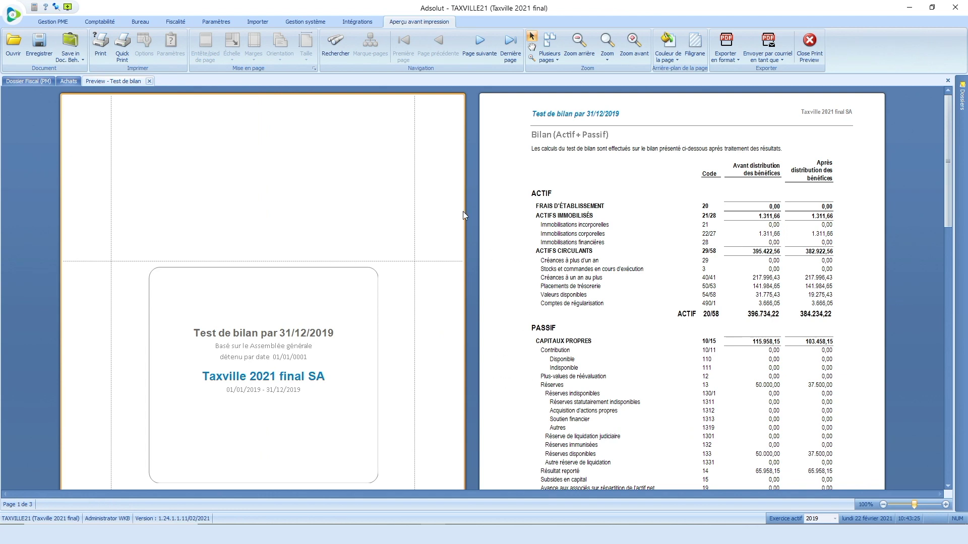
pyautogui.moveTo(946, 126); pyautogui.dragTo(951, 356)
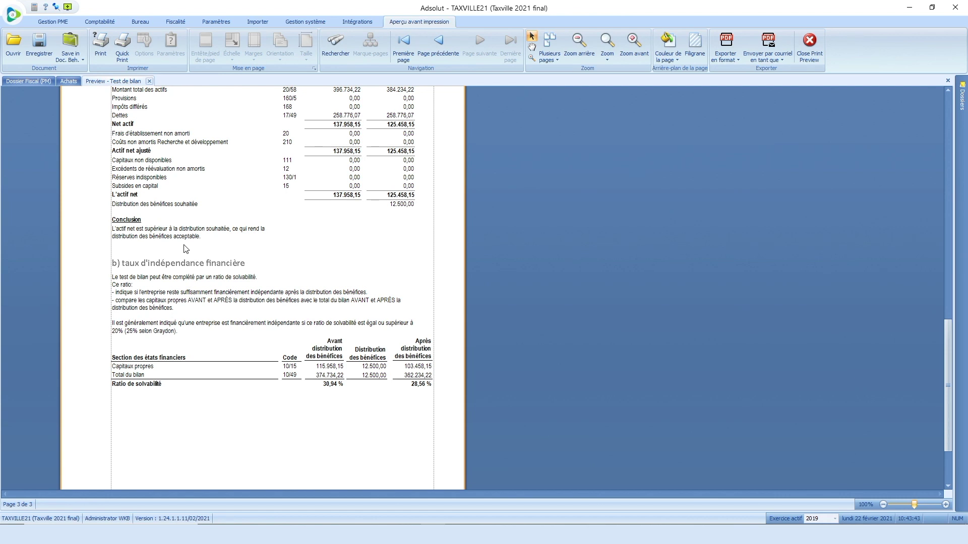
# Step: Save the report as Test de bilan.pdf in the fiskbal documents folder and close the preview
pyautogui.click(73, 58)
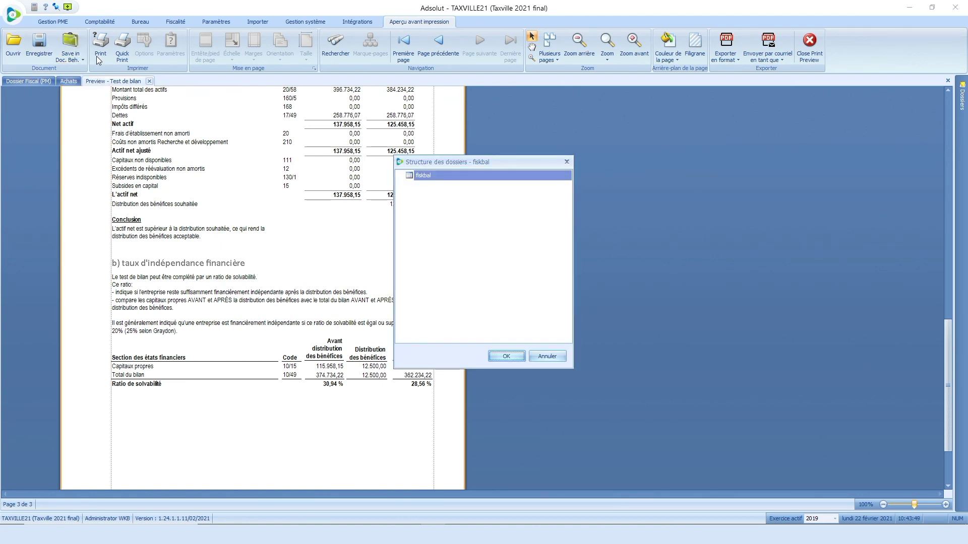
pyautogui.click(548, 356)
pyautogui.click(74, 46)
pyautogui.click(510, 357)
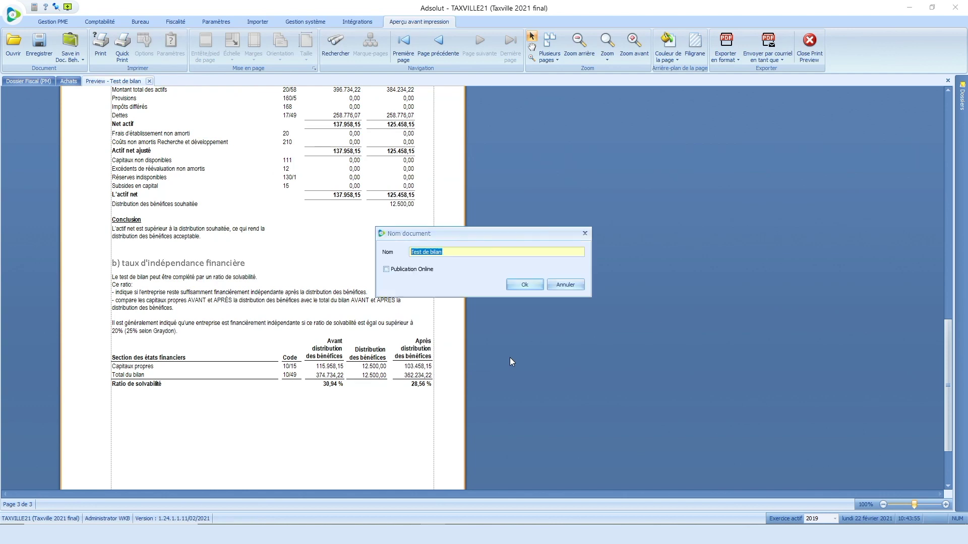
pyautogui.click(525, 285)
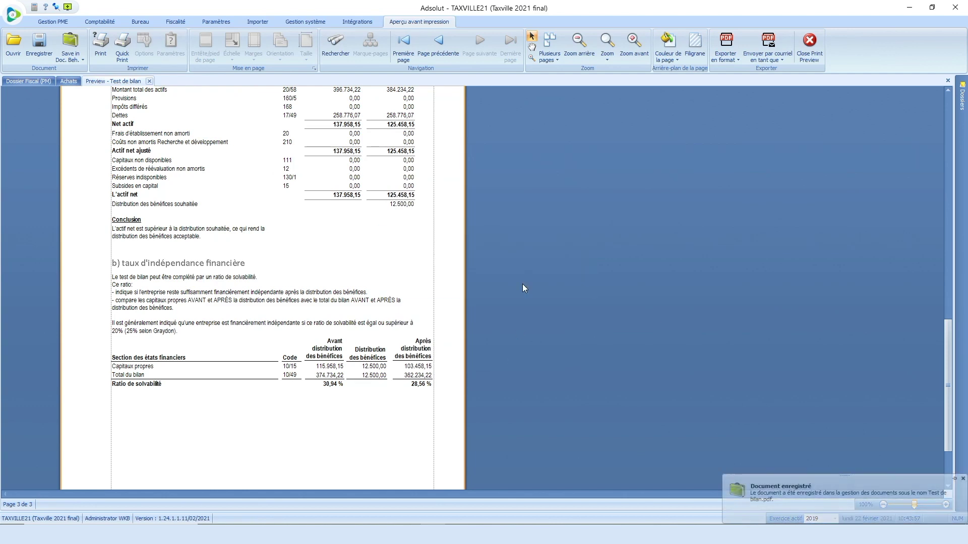
pyautogui.click(809, 43)
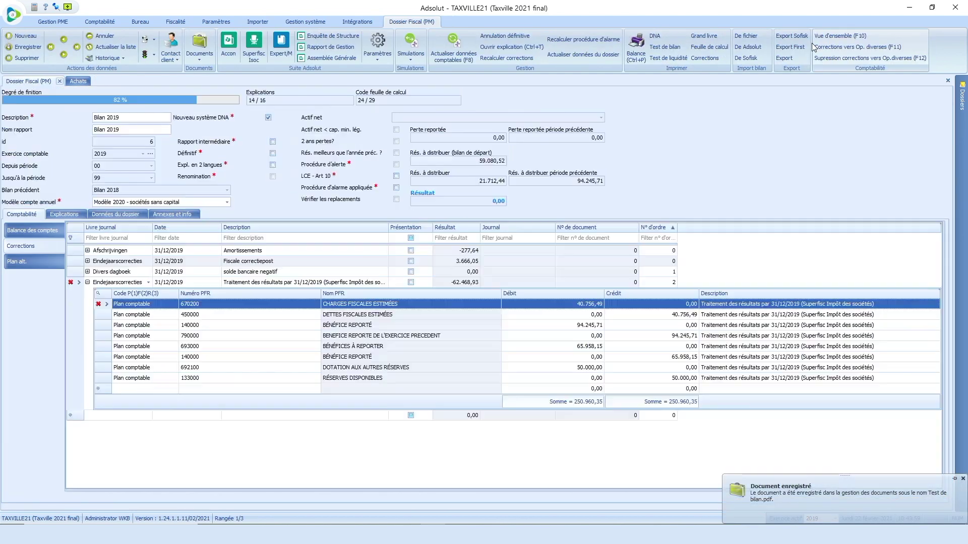
# Step: Generate the Test de liquidité preview with a 12.500,00 desired profit distribution
pyautogui.click(671, 60)
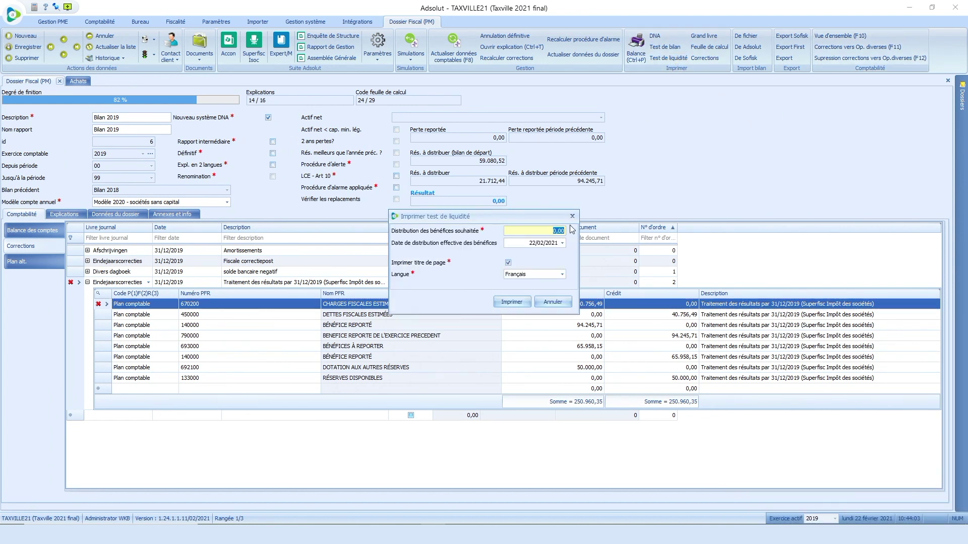
pyautogui.write('12500')
pyautogui.click(512, 302)
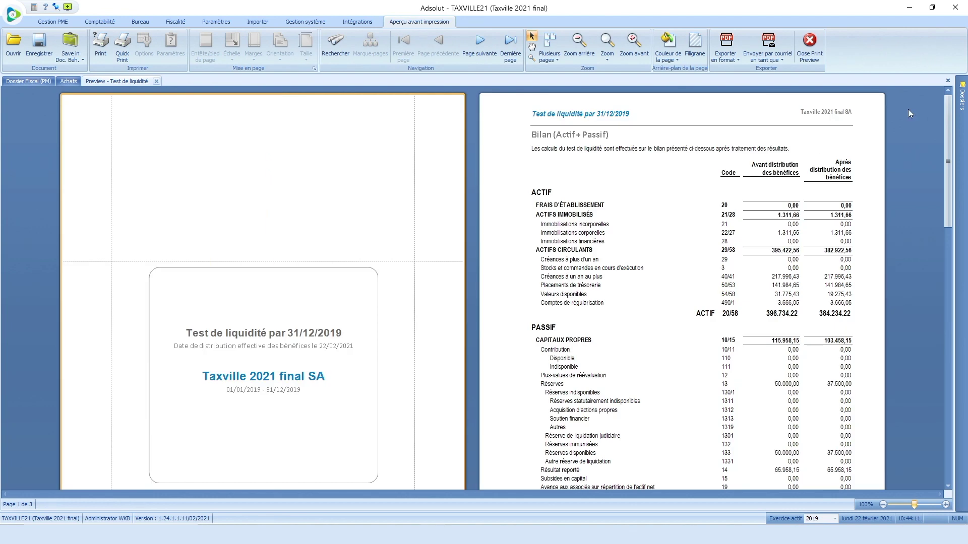
pyautogui.moveTo(947, 116); pyautogui.dragTo(941, 96)
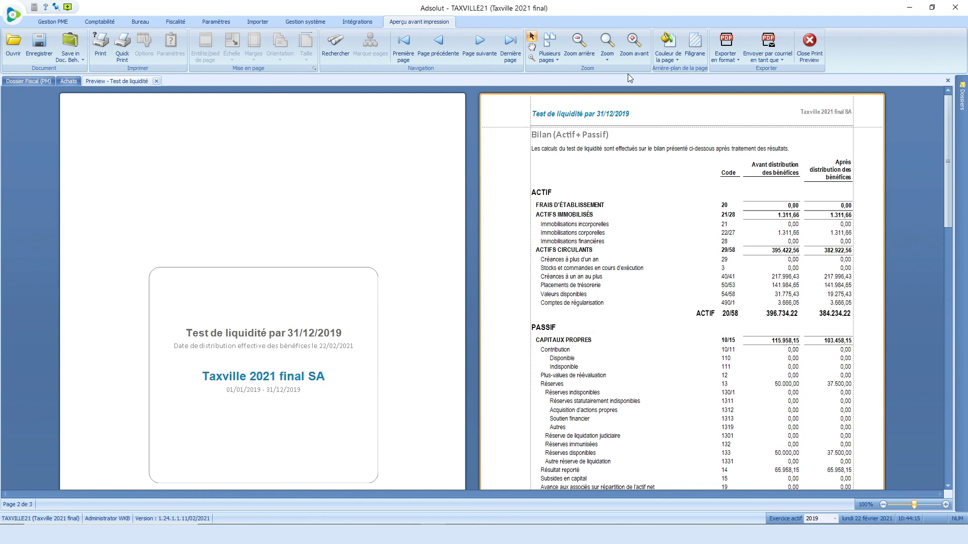
# Step: Save the report as Test de liquidité in the fiskbal documents folder and close the preview
pyautogui.click(69, 43)
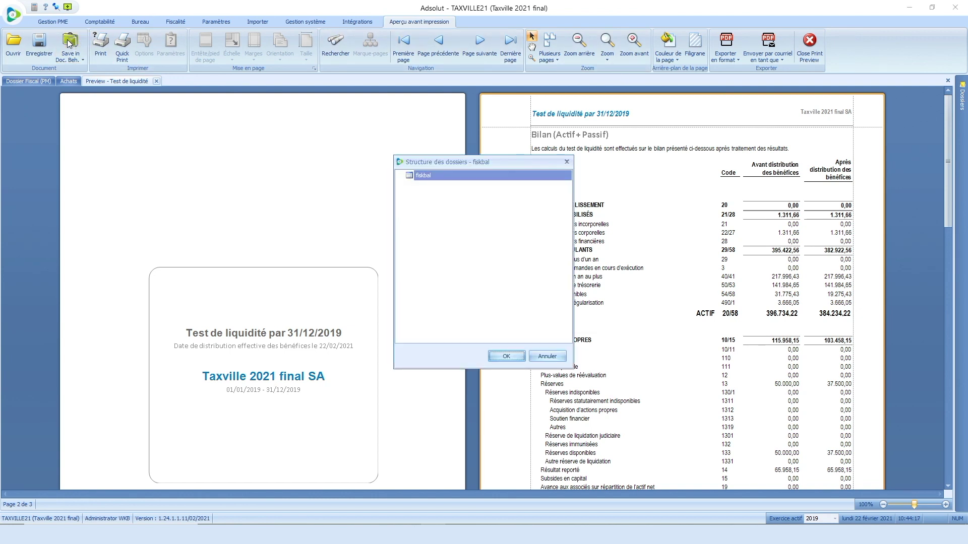
pyautogui.click(512, 356)
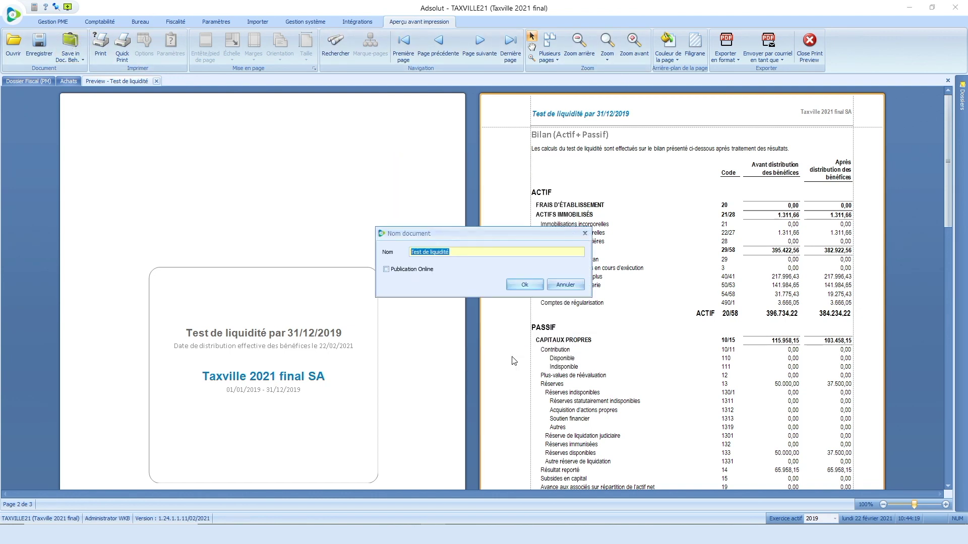
pyautogui.click(524, 284)
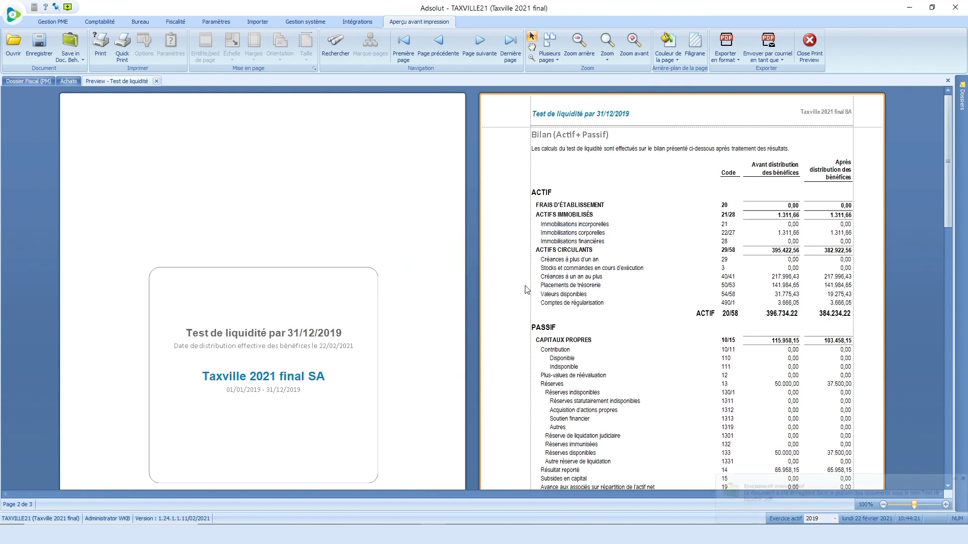
pyautogui.click(808, 44)
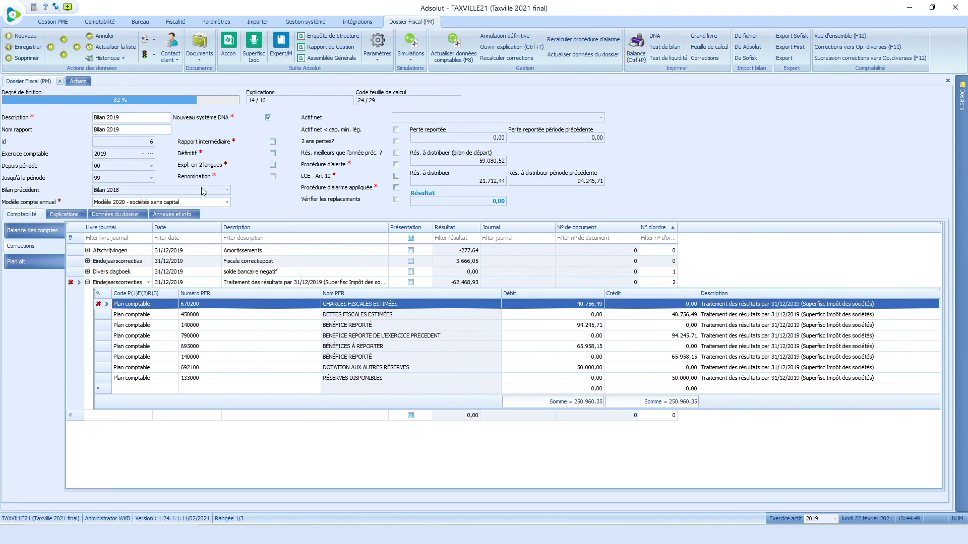
# Step: In Annexes et info, add détails frais immeubles.pdf as a new annex document
pyautogui.click(169, 214)
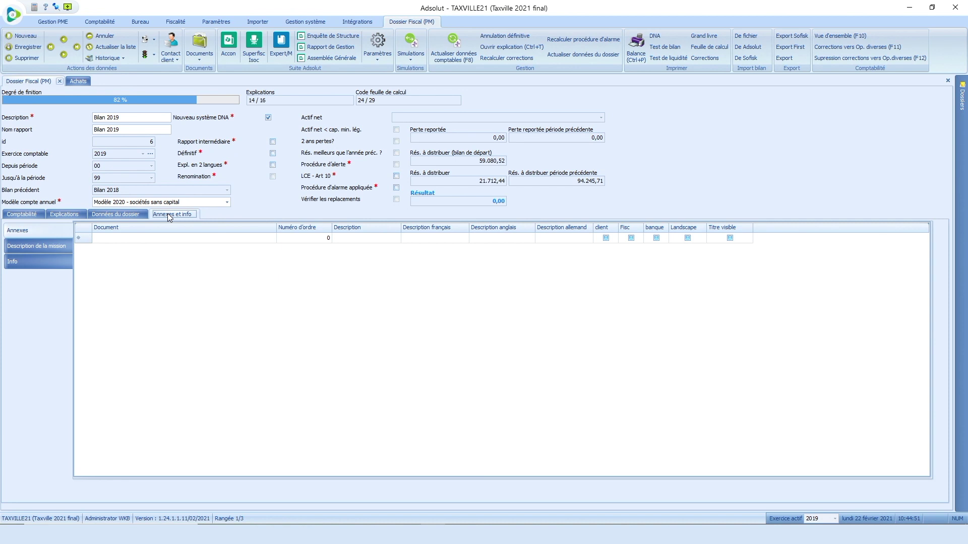
pyautogui.click(267, 240)
pyautogui.click(272, 237)
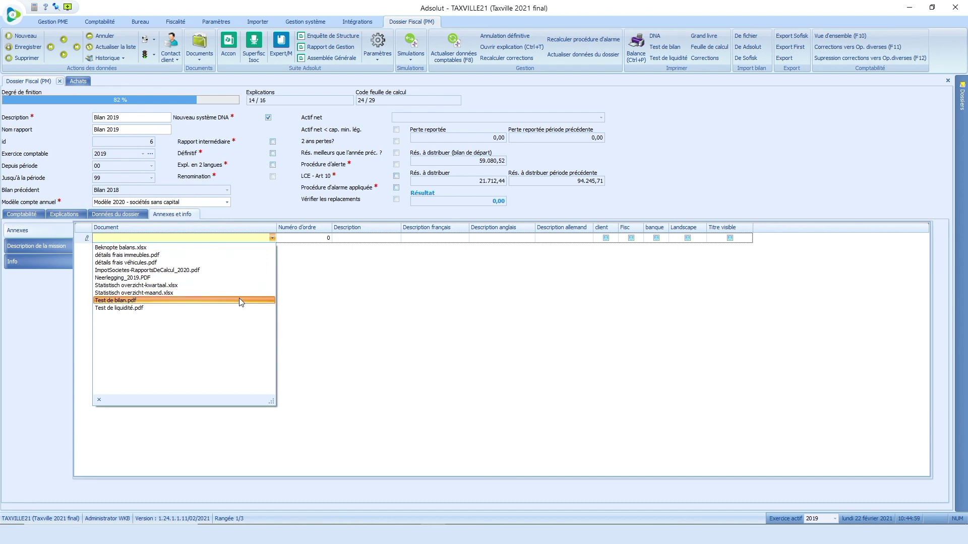
pyautogui.click(156, 255)
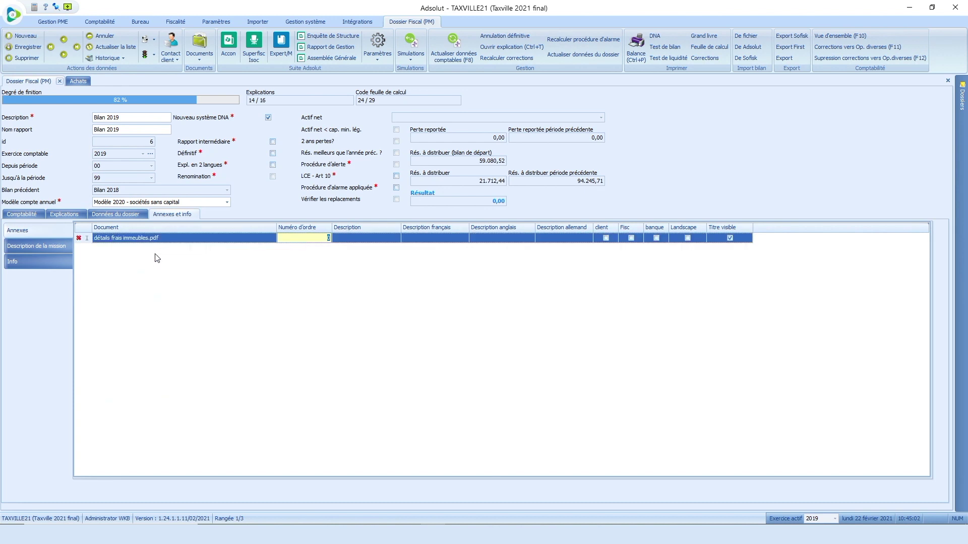
# Step: Describe the annex as 'détails immeubles', include it for client and Fisc, and add a second row
pyautogui.click(353, 238)
pyautogui.write('détails immeubles')
pyautogui.press('Tab')
pyautogui.press('Tab')
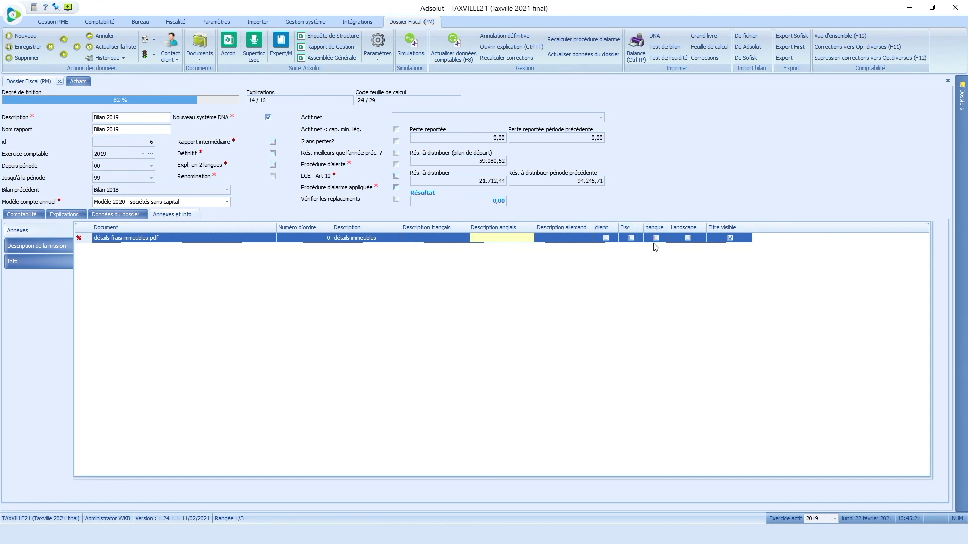
pyautogui.click(606, 239)
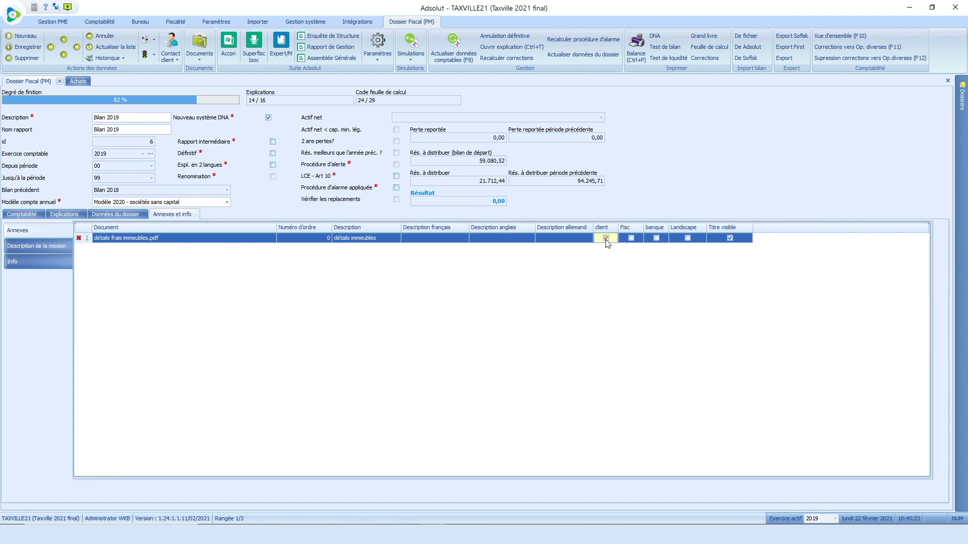
pyautogui.click(633, 239)
pyautogui.press('Down')
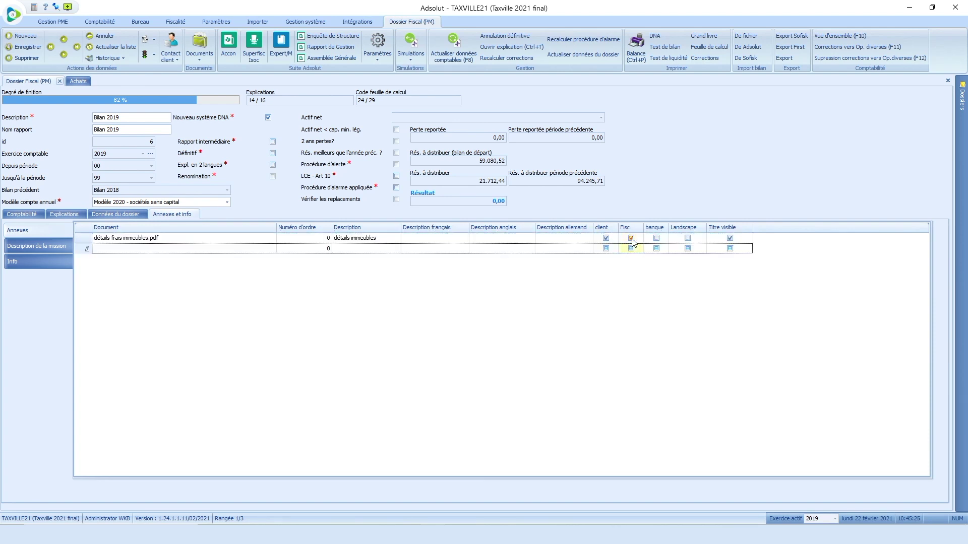
pyautogui.click(241, 249)
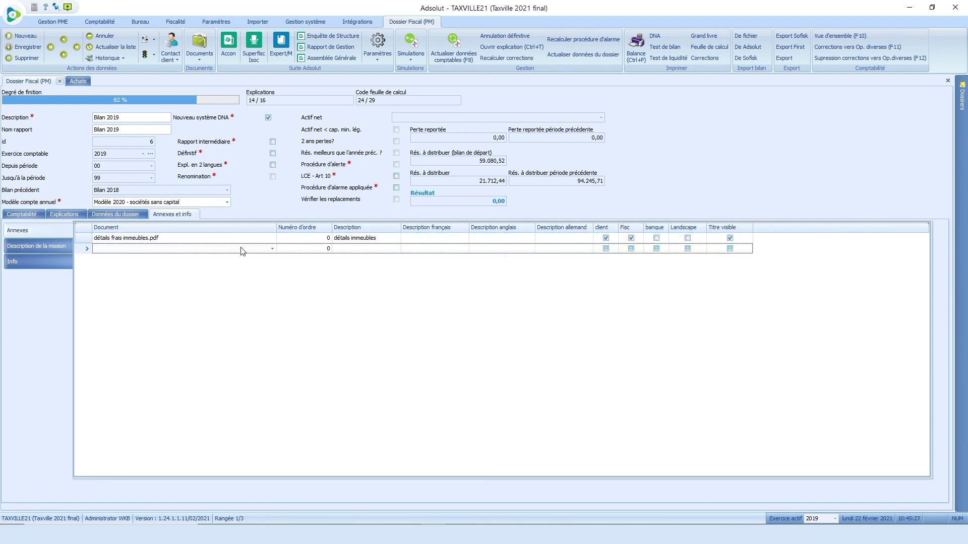
# Step: Attach détails frais véhicules.pdf described 'détails véhicule', mark it for Fisc, and add a row
pyautogui.click(272, 249)
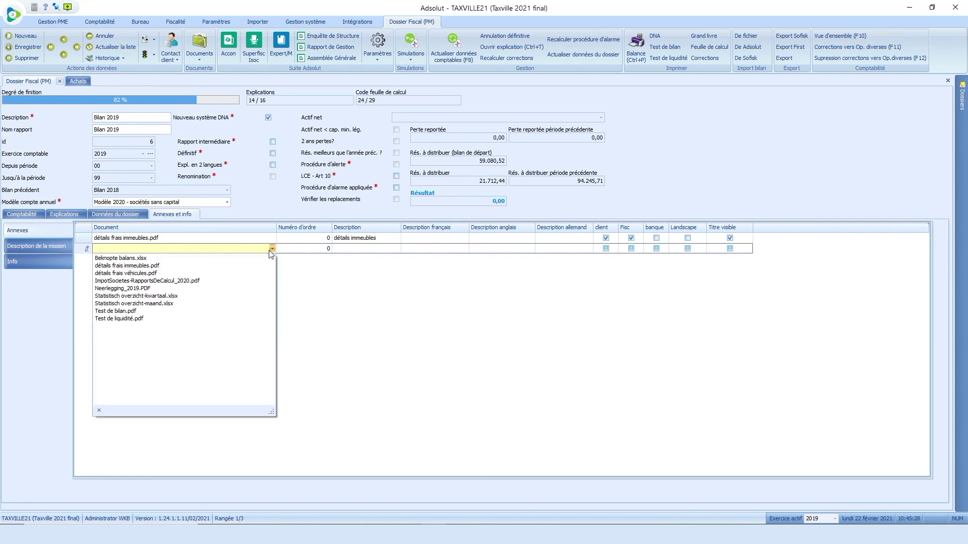
pyautogui.click(202, 271)
pyautogui.click(357, 249)
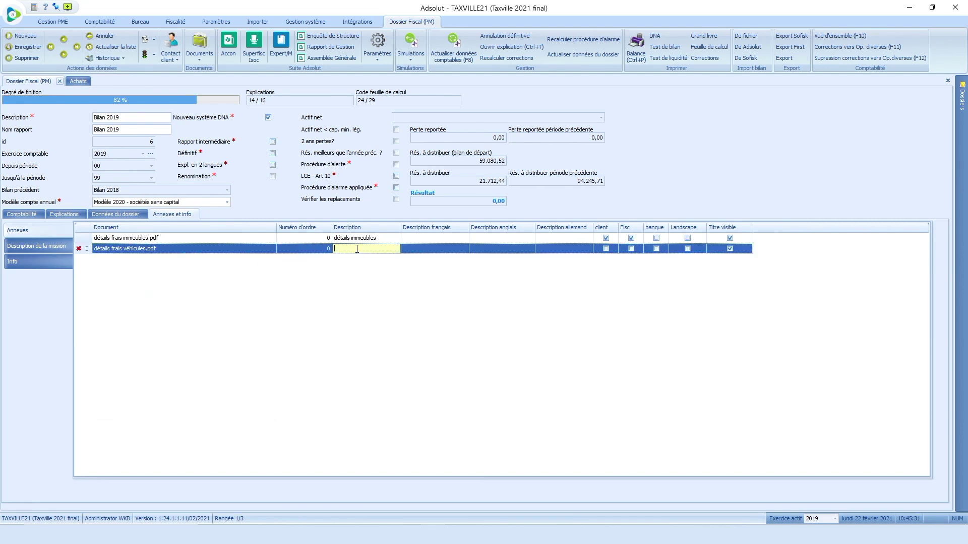
pyautogui.write('détails véhicules')
pyautogui.click(631, 249)
pyautogui.press('Down')
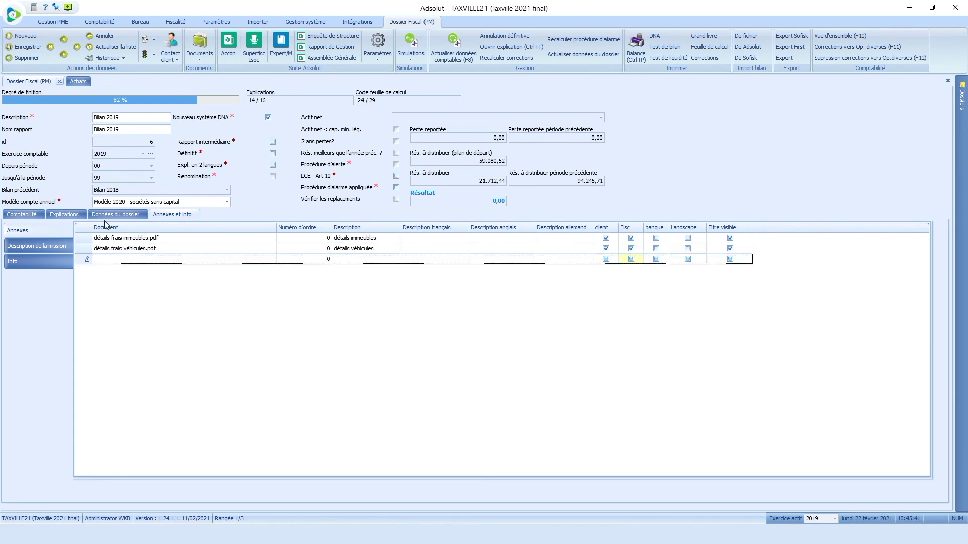
# Step: Add Test de bilan.pdf as a client annex described 'etst bilan', then start another annex row
pyautogui.click(273, 259)
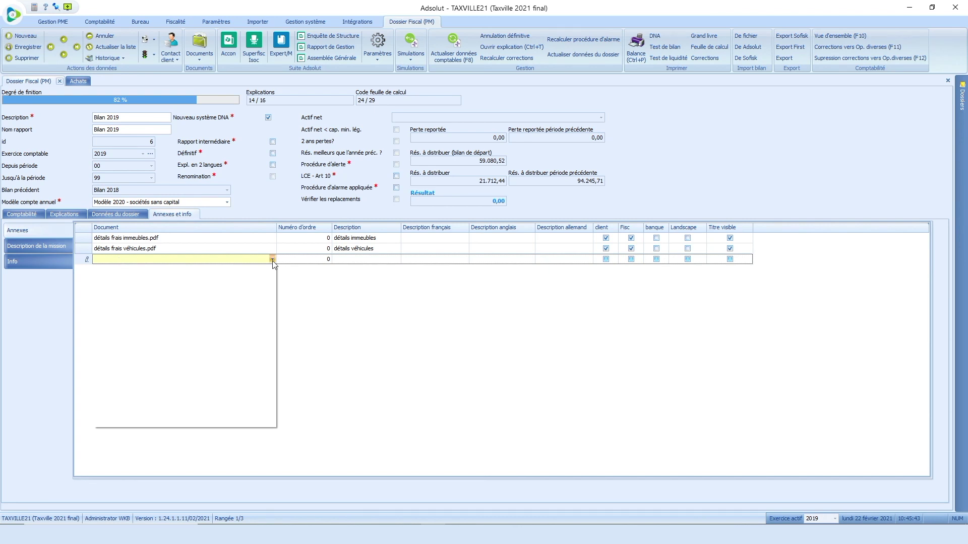
pyautogui.click(155, 322)
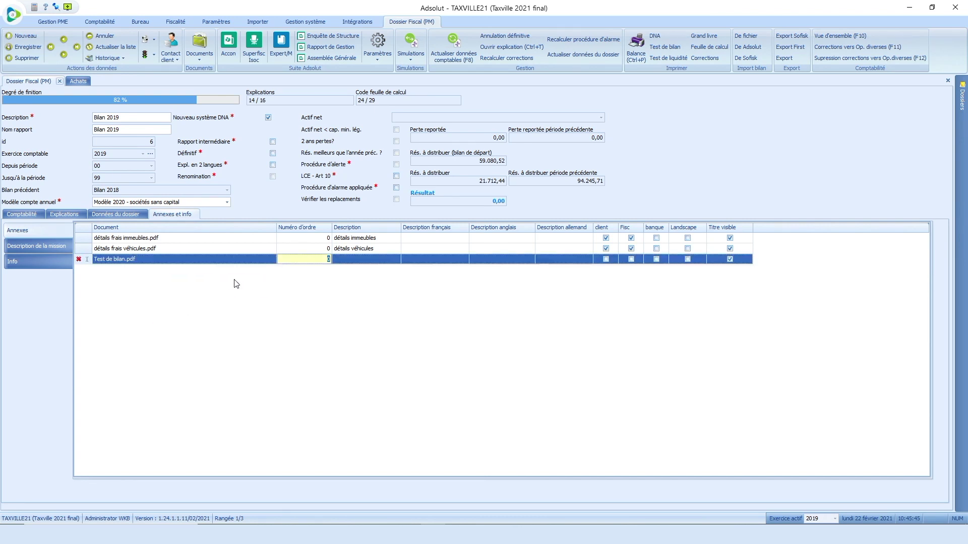
pyautogui.click(350, 260)
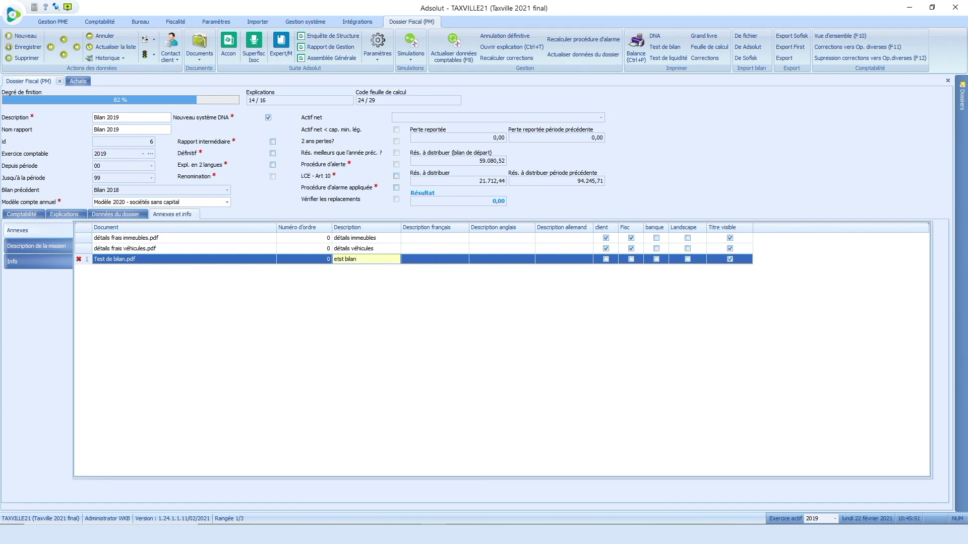
pyautogui.click(606, 260)
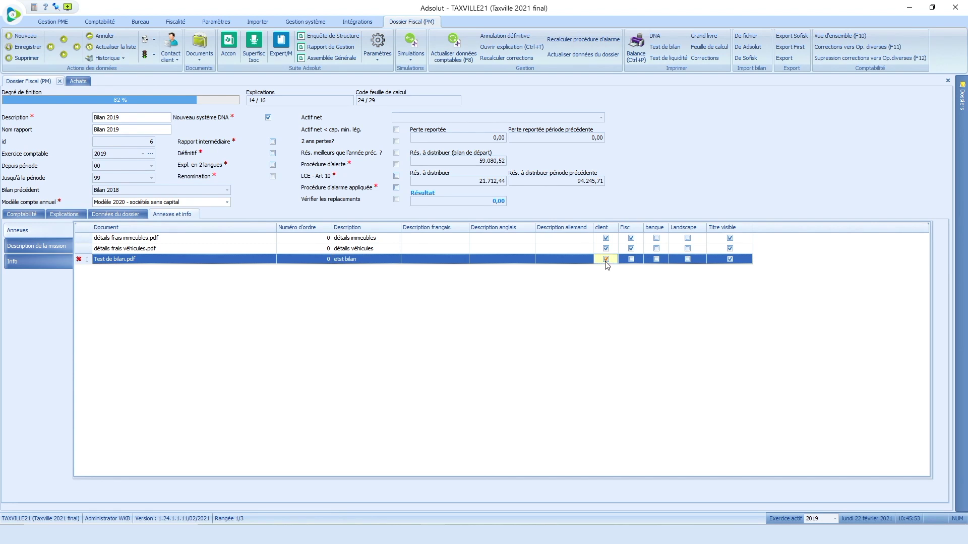
pyautogui.press('Down')
pyautogui.click(147, 269)
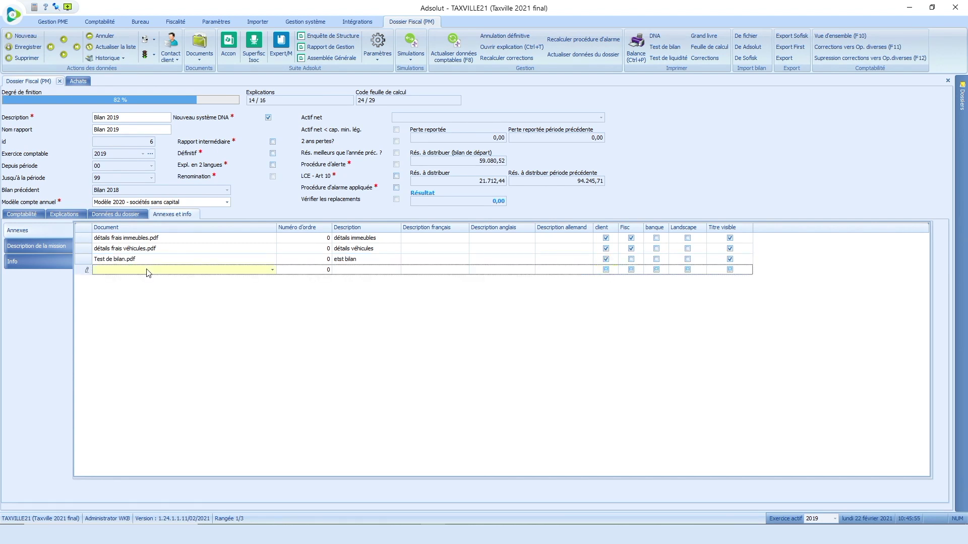
pyautogui.click(275, 274)
# Step: Attach Test de liquidité.pdf with a description, include it for the client, and add a row
pyautogui.click(143, 342)
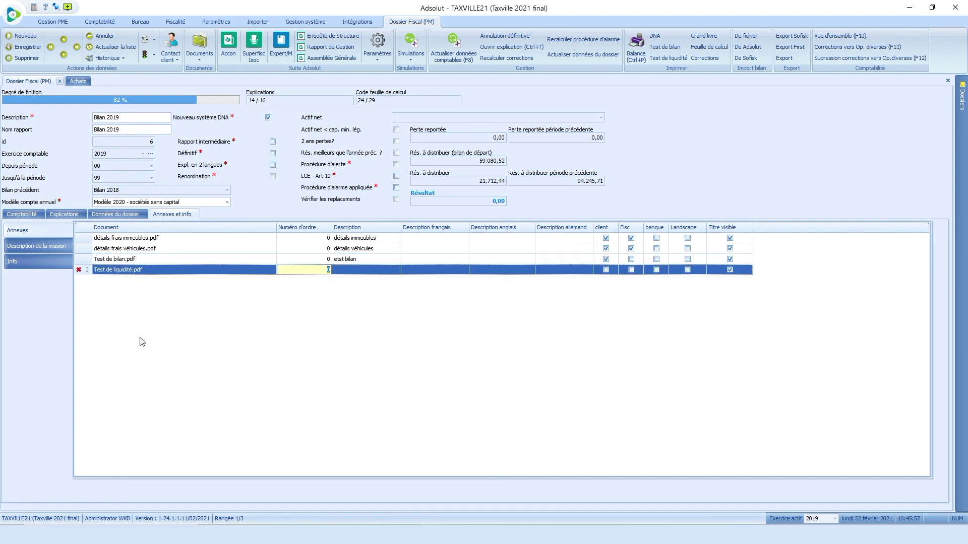
pyautogui.click(363, 271)
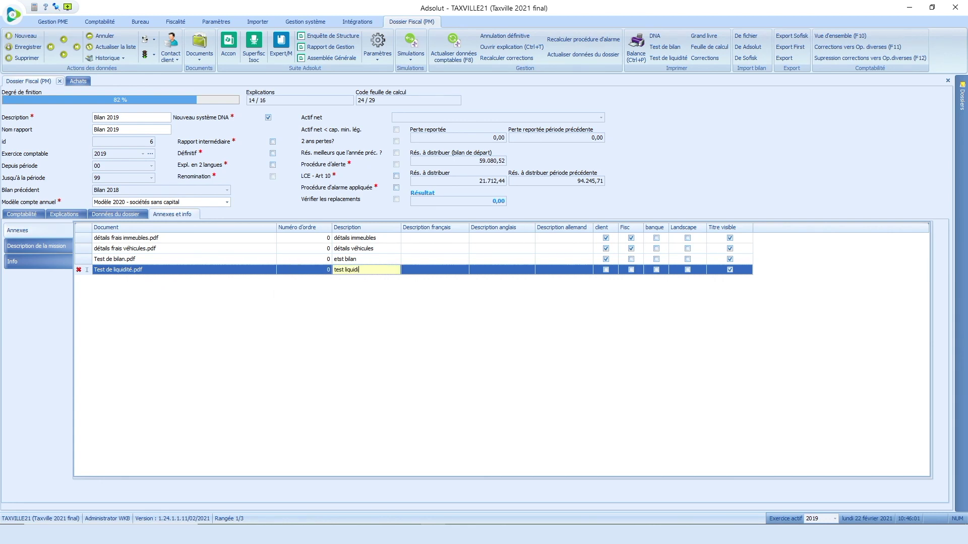
pyautogui.click(606, 269)
pyautogui.press('Down')
# Step: Attach Neerlegging_2019.PDF with a description, flagged for client, Fisc and banque, then add a row
pyautogui.click(239, 280)
pyautogui.click(272, 283)
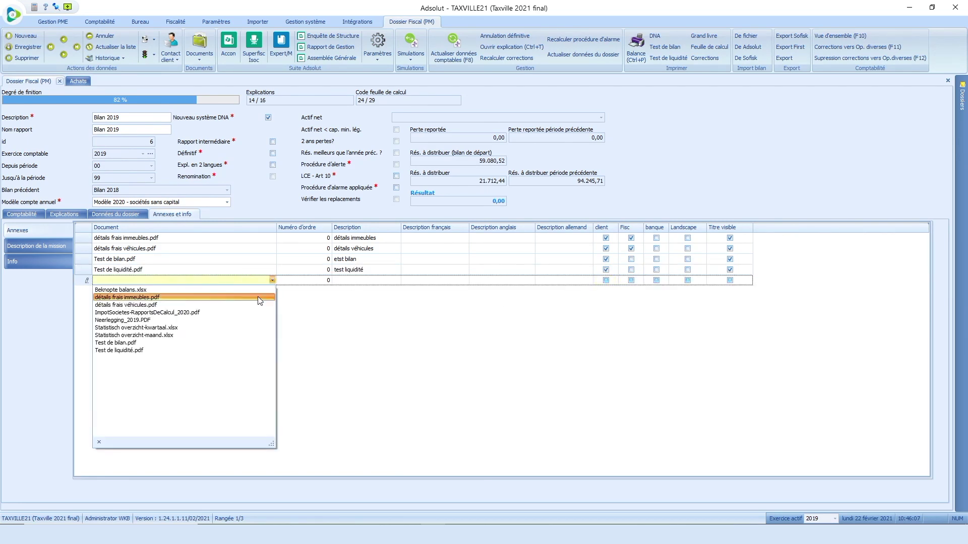
pyautogui.click(210, 320)
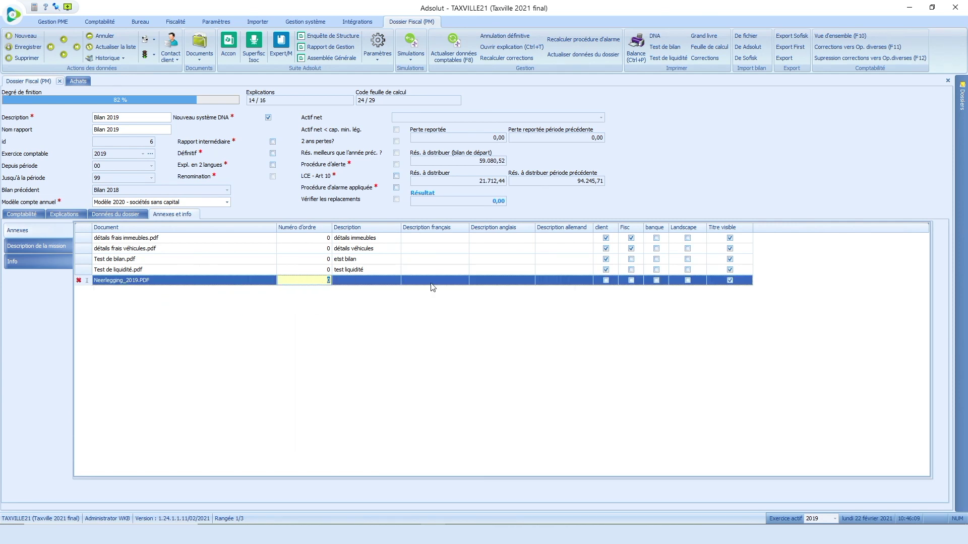
pyautogui.click(380, 283)
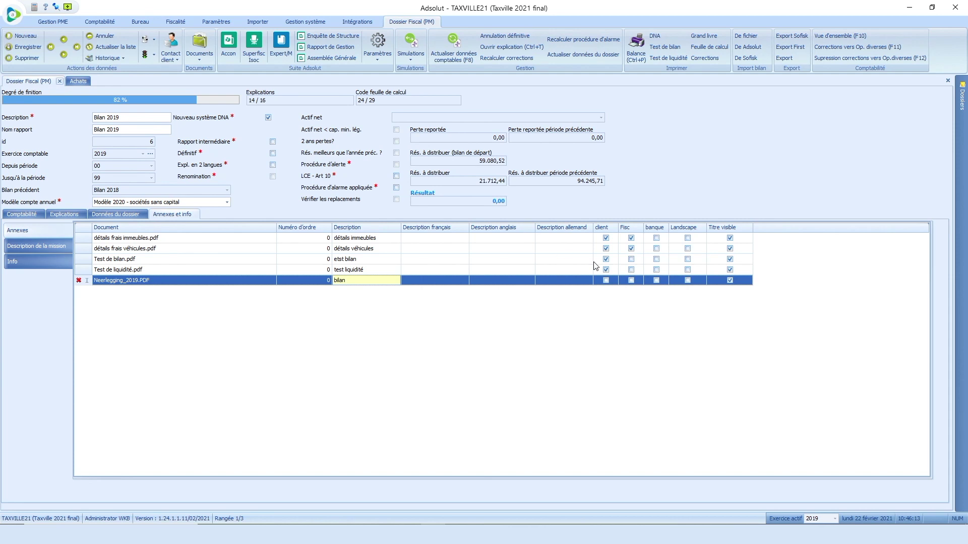
pyautogui.click(606, 281)
pyautogui.click(631, 280)
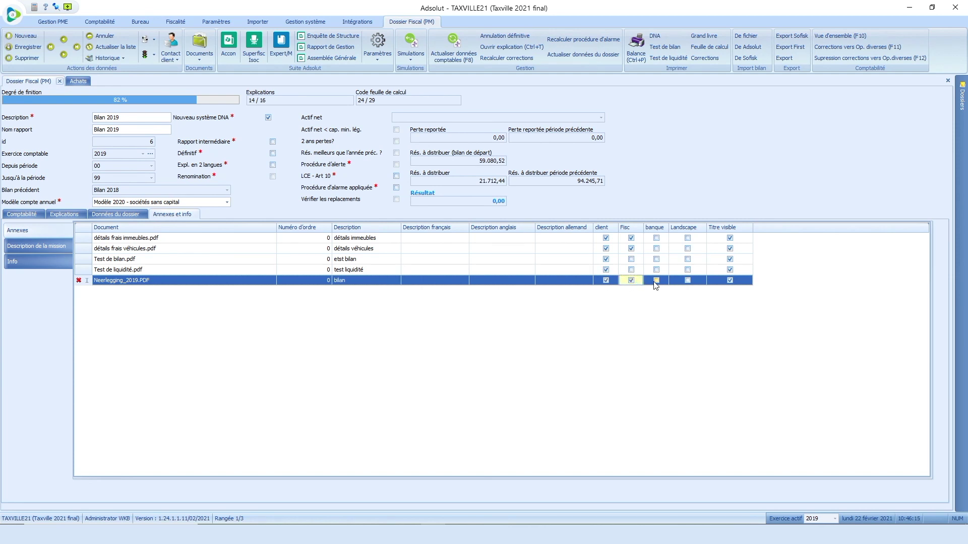
pyautogui.click(656, 282)
pyautogui.press('Down')
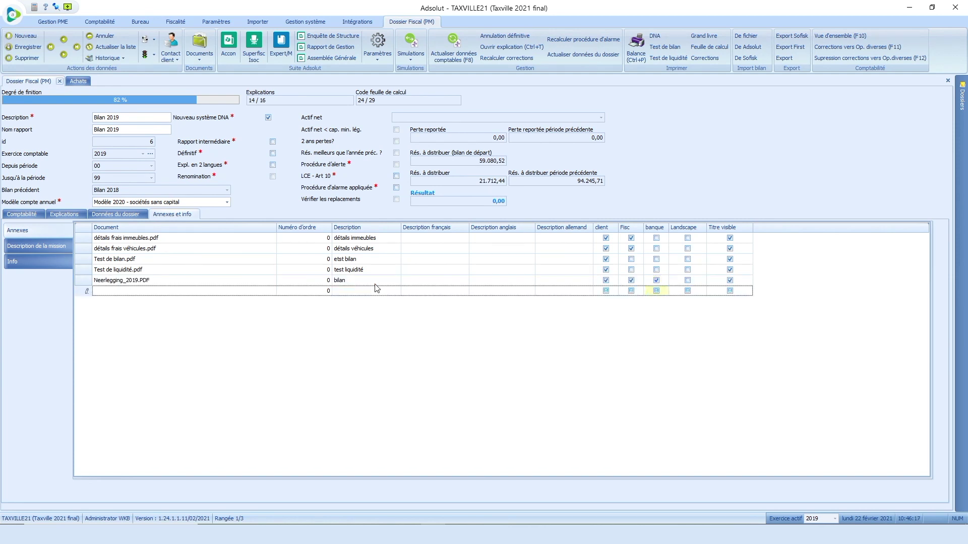
# Step: Attach ImpotSocietes-RapportsDeCalcul_2020.pdf with a description, flagged for client, Fisc and banque
pyautogui.click(272, 292)
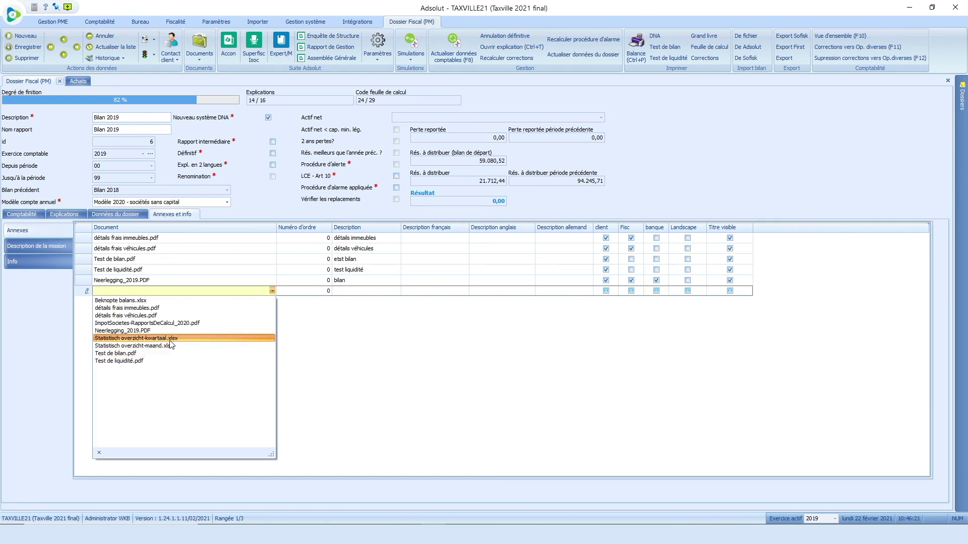
pyautogui.click(172, 324)
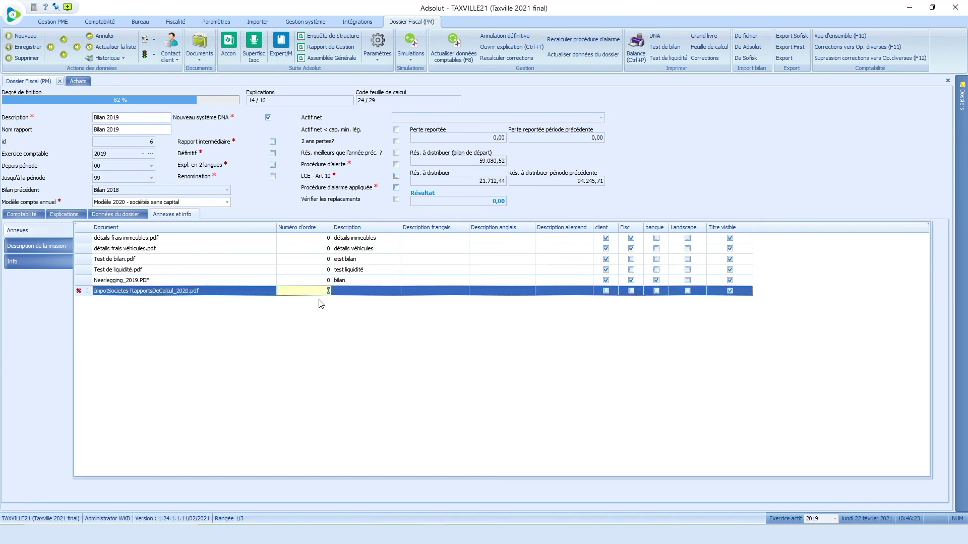
pyautogui.click(357, 292)
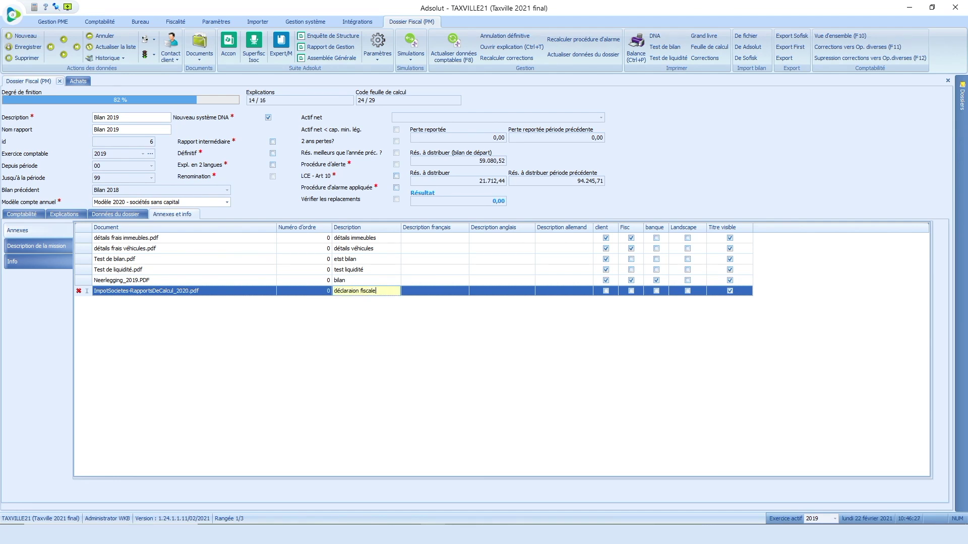
pyautogui.click(606, 292)
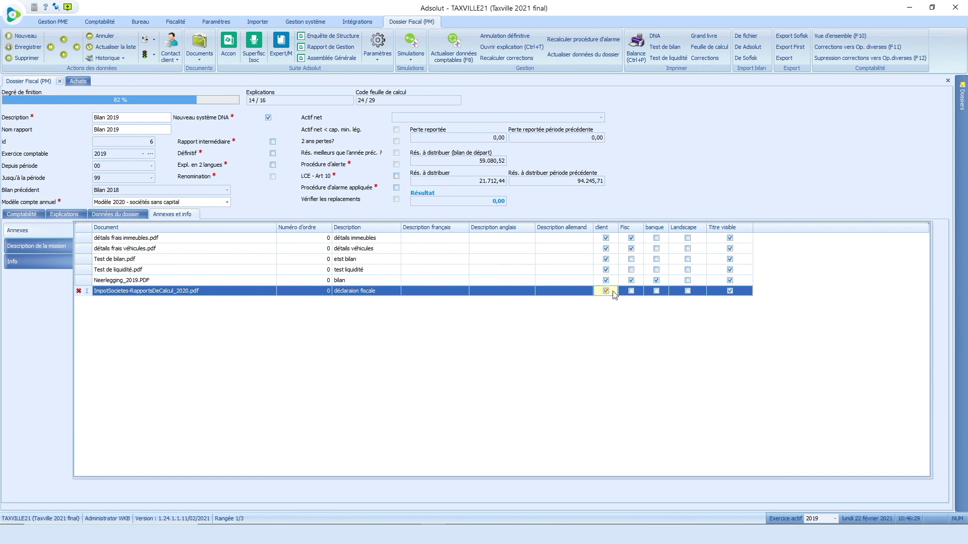
pyautogui.click(631, 292)
pyautogui.click(656, 292)
# Step: Preview the balance report with Reprendre annexes, Soldes clients through Prêts, and Avec totaux par exercice comptable ticked
pyautogui.click(636, 48)
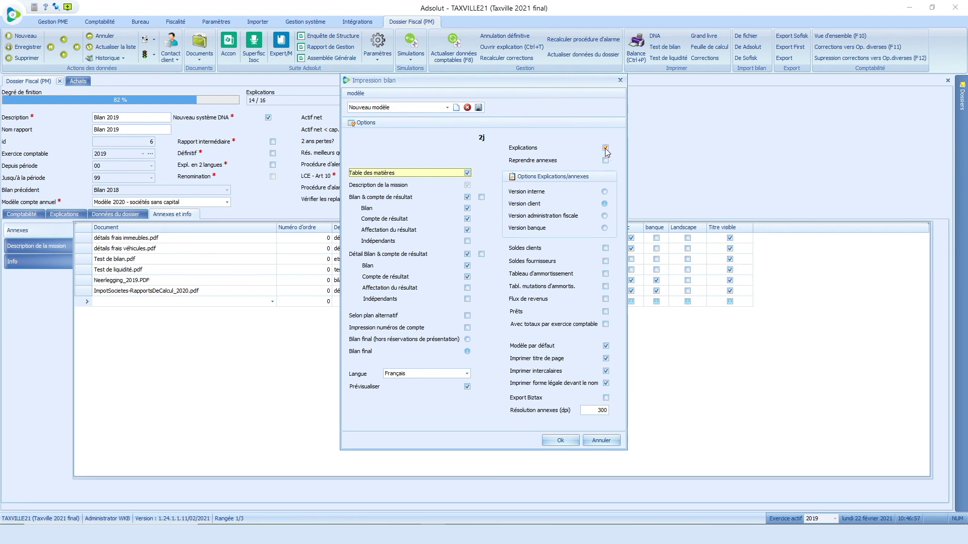
pyautogui.click(606, 161)
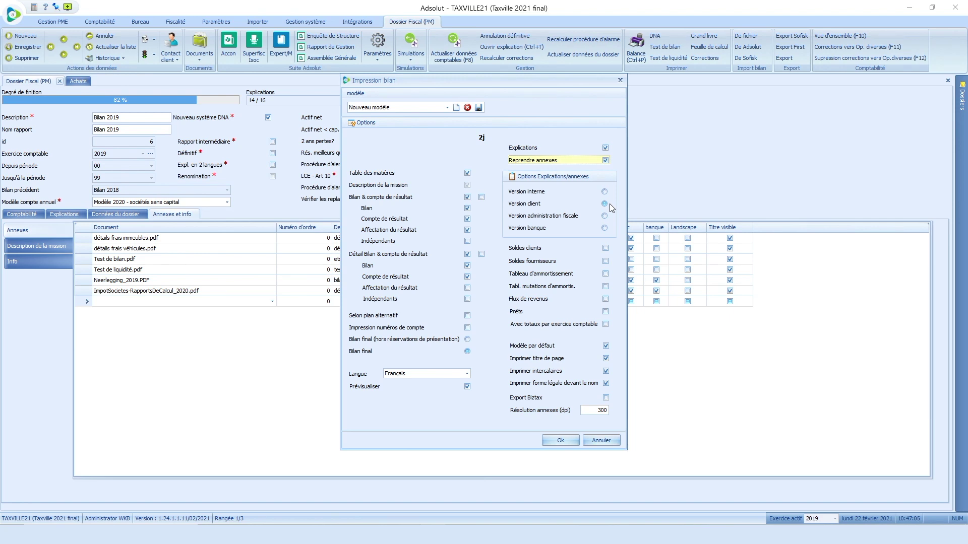
pyautogui.click(606, 250)
pyautogui.click(606, 261)
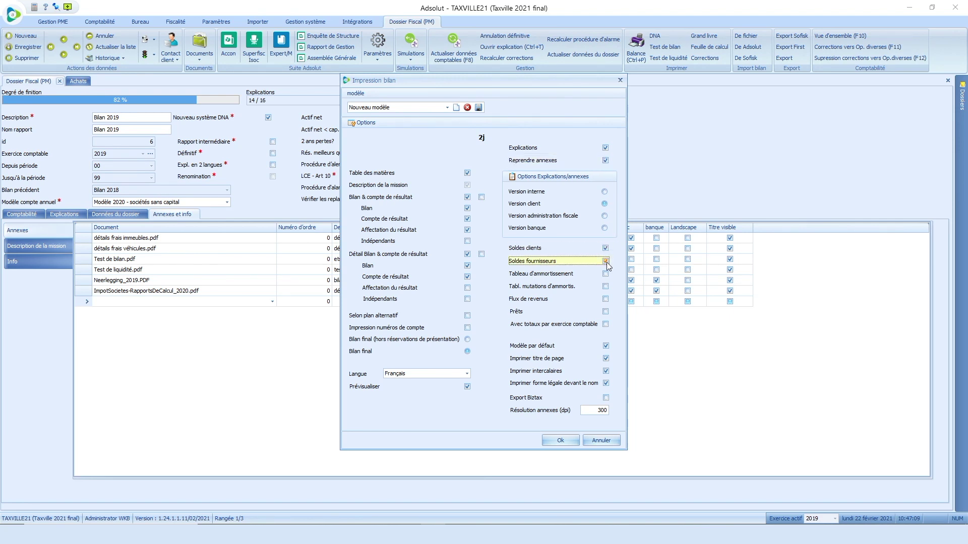
pyautogui.click(607, 276)
pyautogui.click(606, 287)
pyautogui.click(606, 299)
pyautogui.click(606, 311)
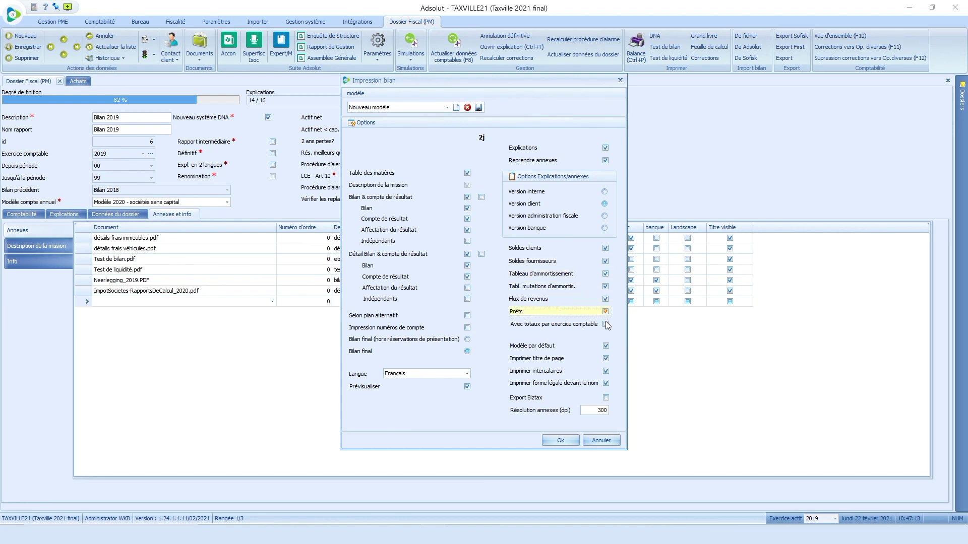
pyautogui.click(606, 325)
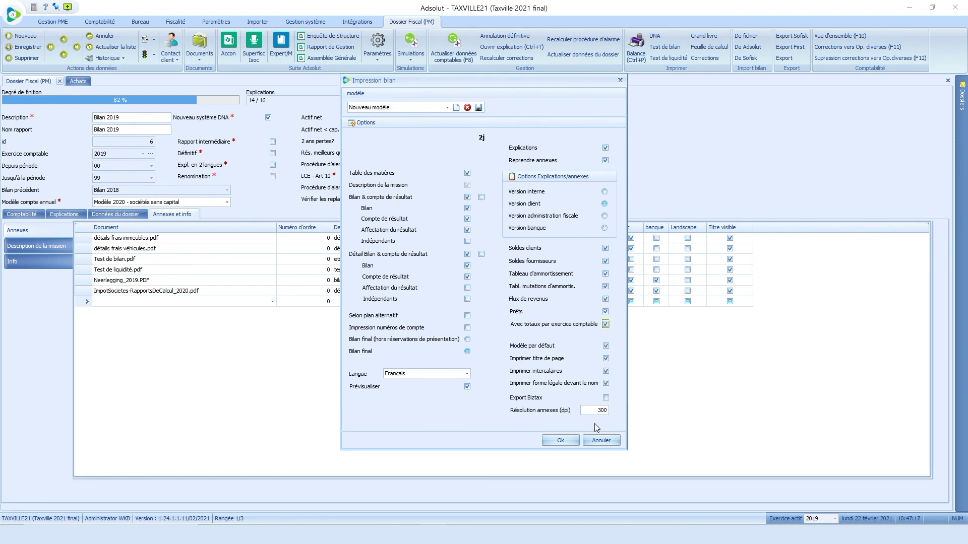
pyautogui.click(560, 441)
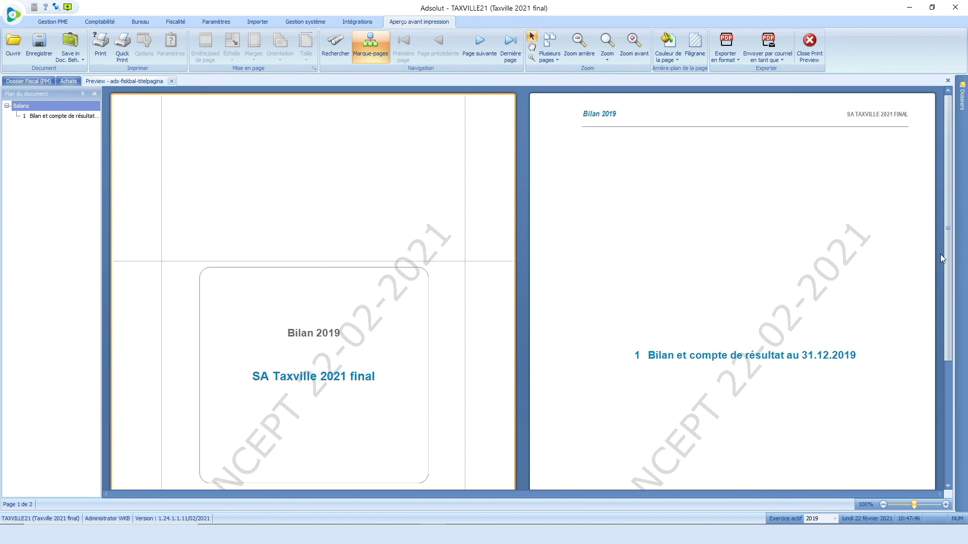
# Step: Scroll the preview to the page-3 table of contents, then on to the etst bilan annex pages
pyautogui.moveTo(948, 266); pyautogui.dragTo(676, 269)
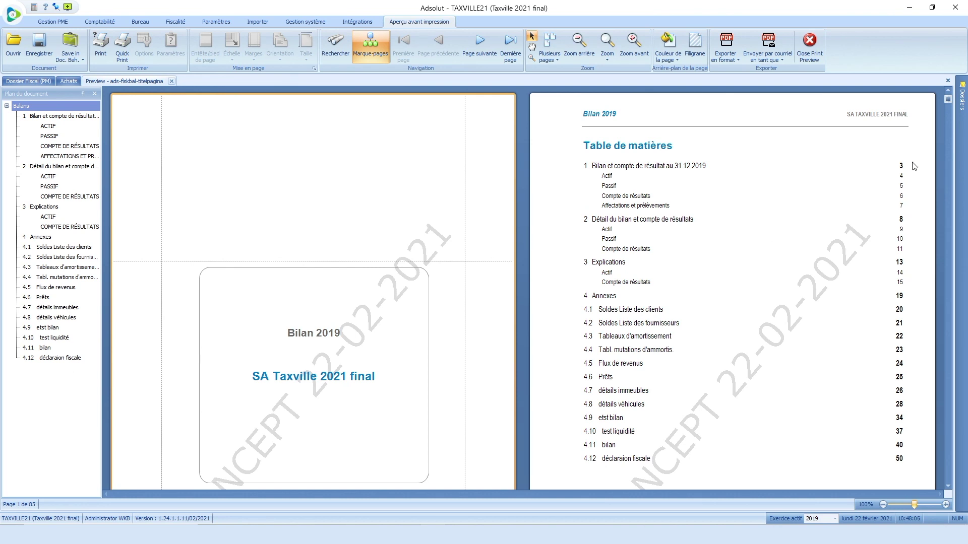
pyautogui.moveTo(947, 103); pyautogui.dragTo(954, 244)
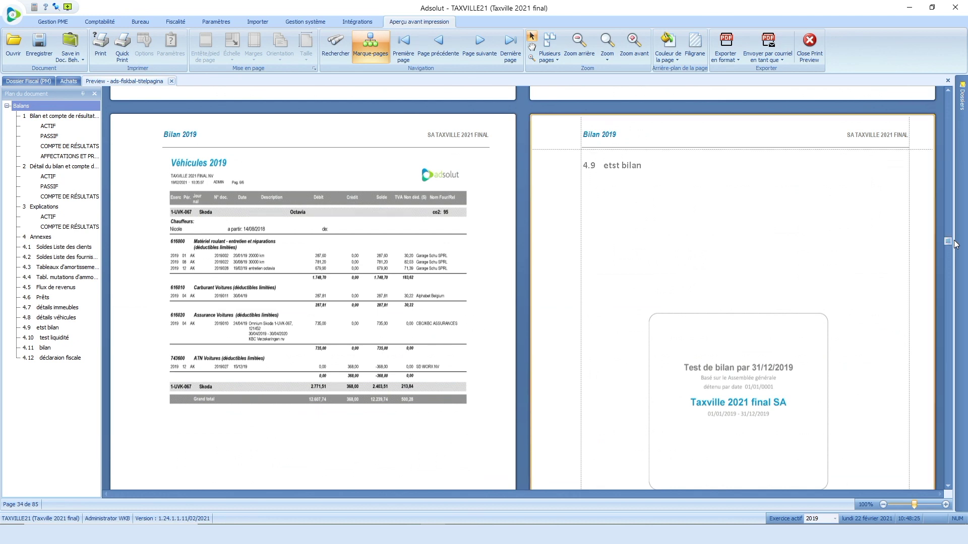